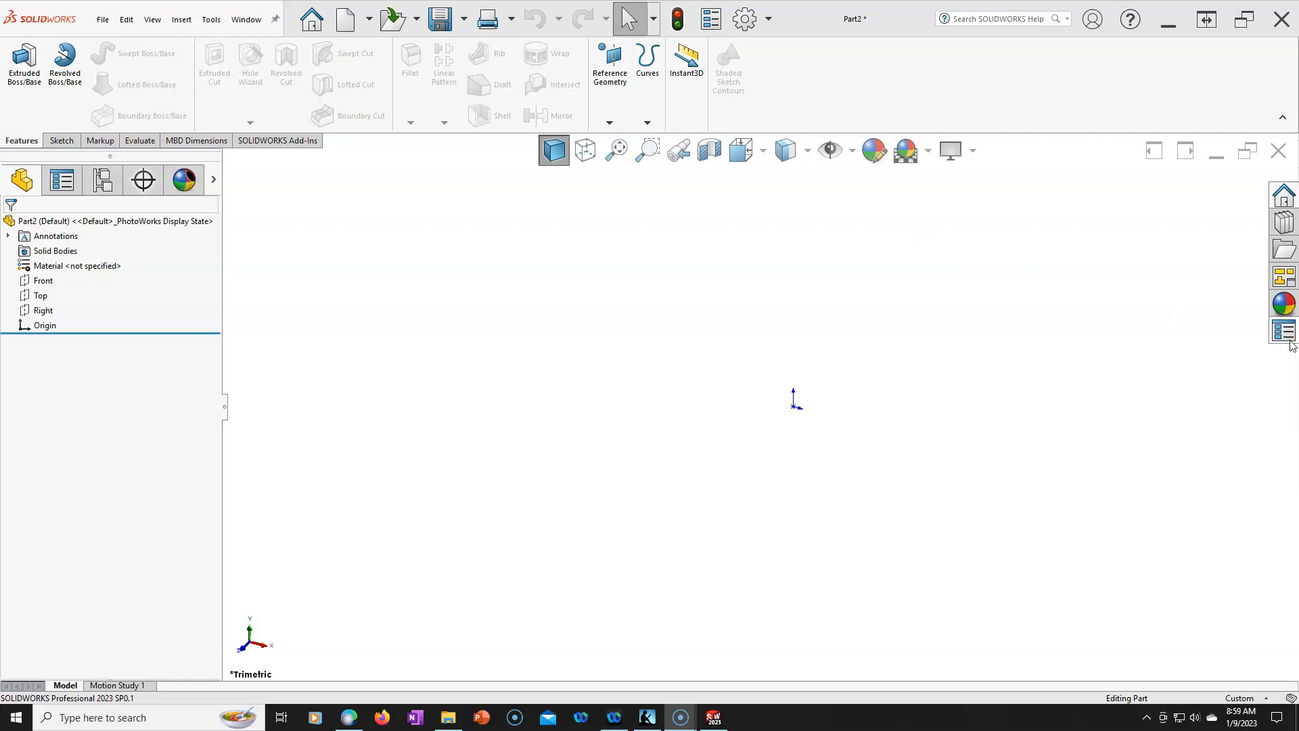
Check the Custom Properties pane for a part template, then examine the Custom Property Files folder in the system options' file locations.
{"action": "left_click", "coordinate": [1286, 331]}
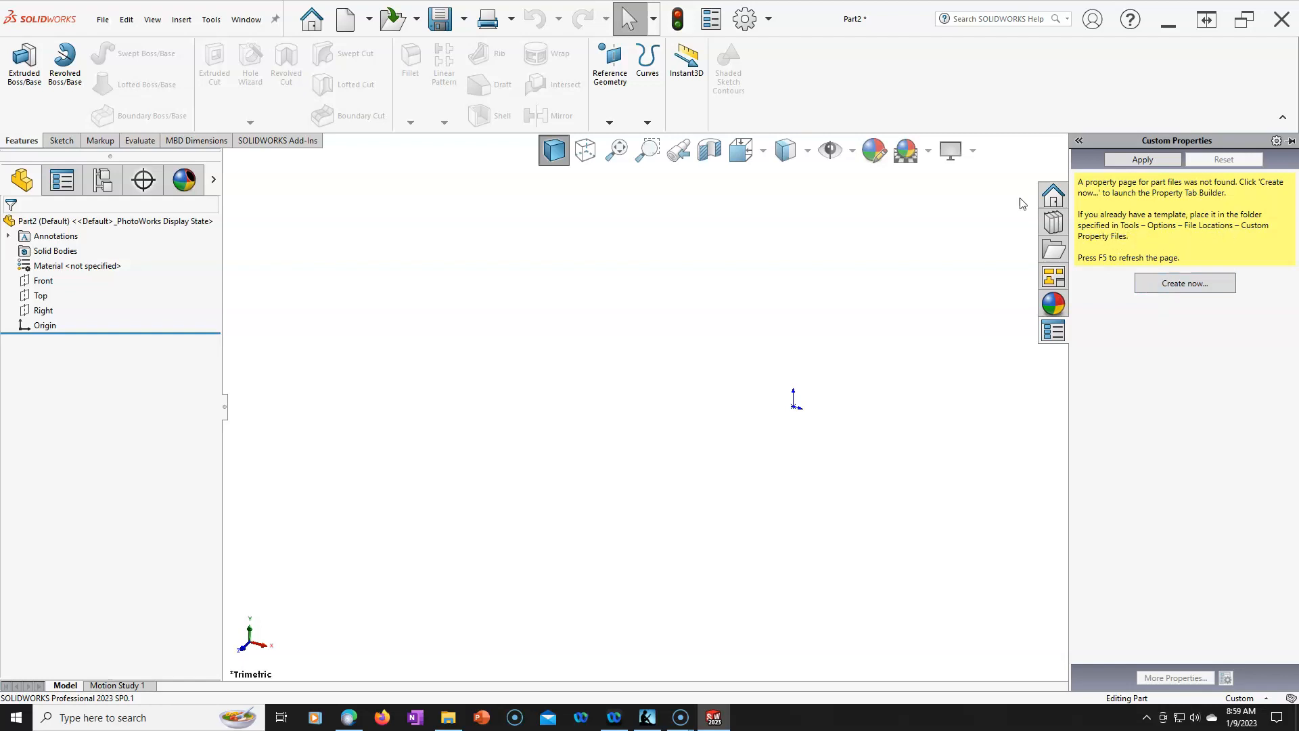
{"action": "left_click", "coordinate": [746, 19]}
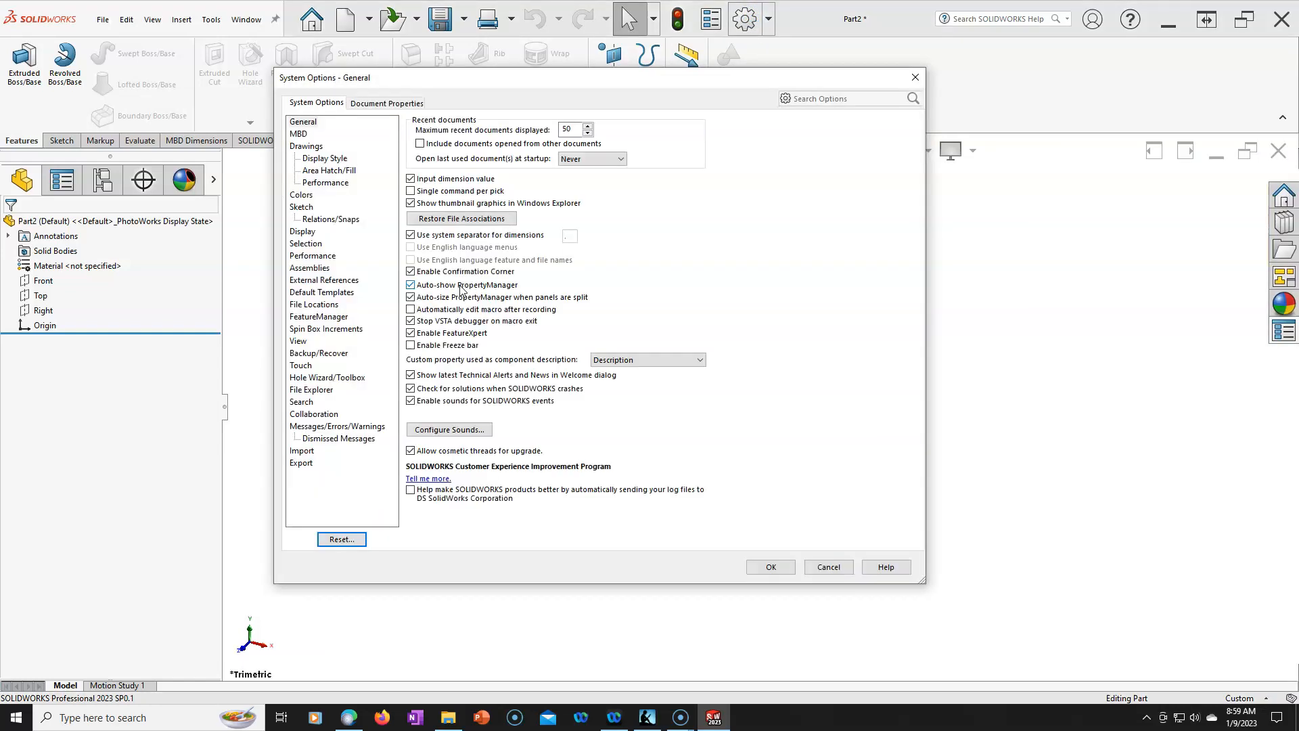
{"action": "left_click", "coordinate": [317, 305]}
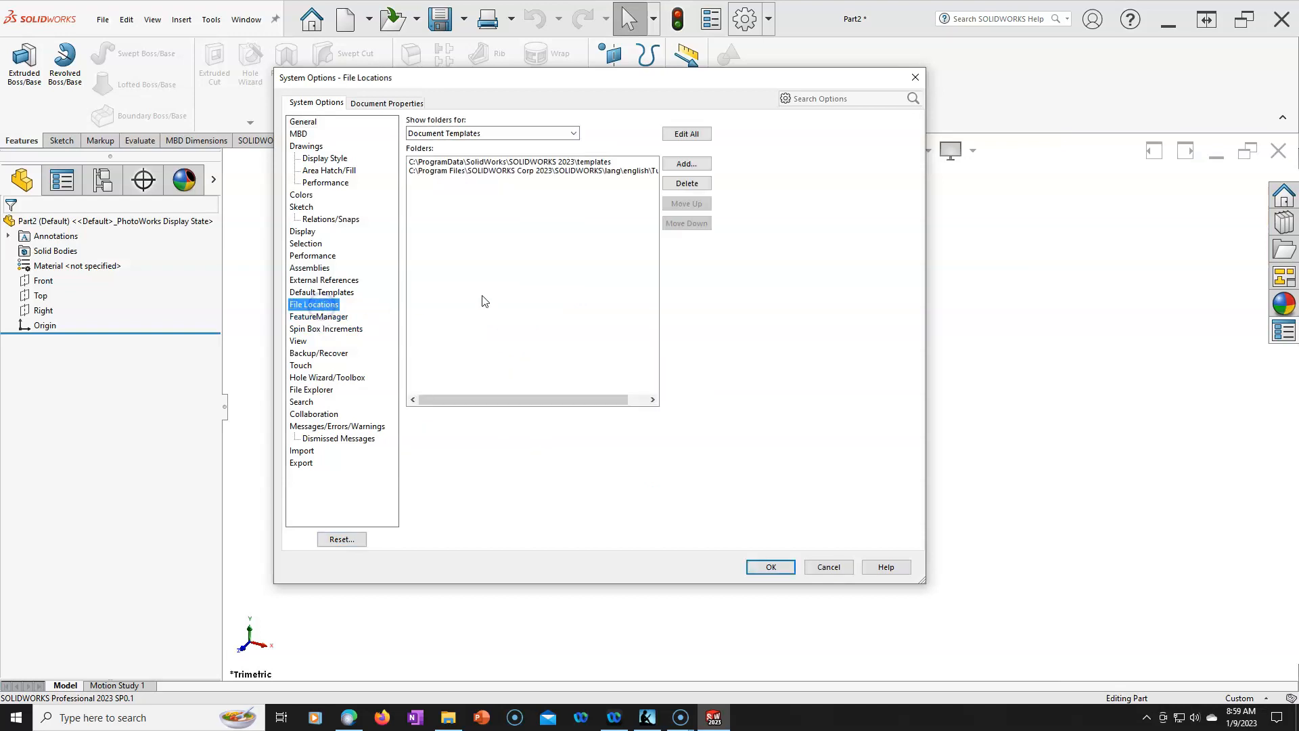
{"action": "left_click", "coordinate": [559, 134]}
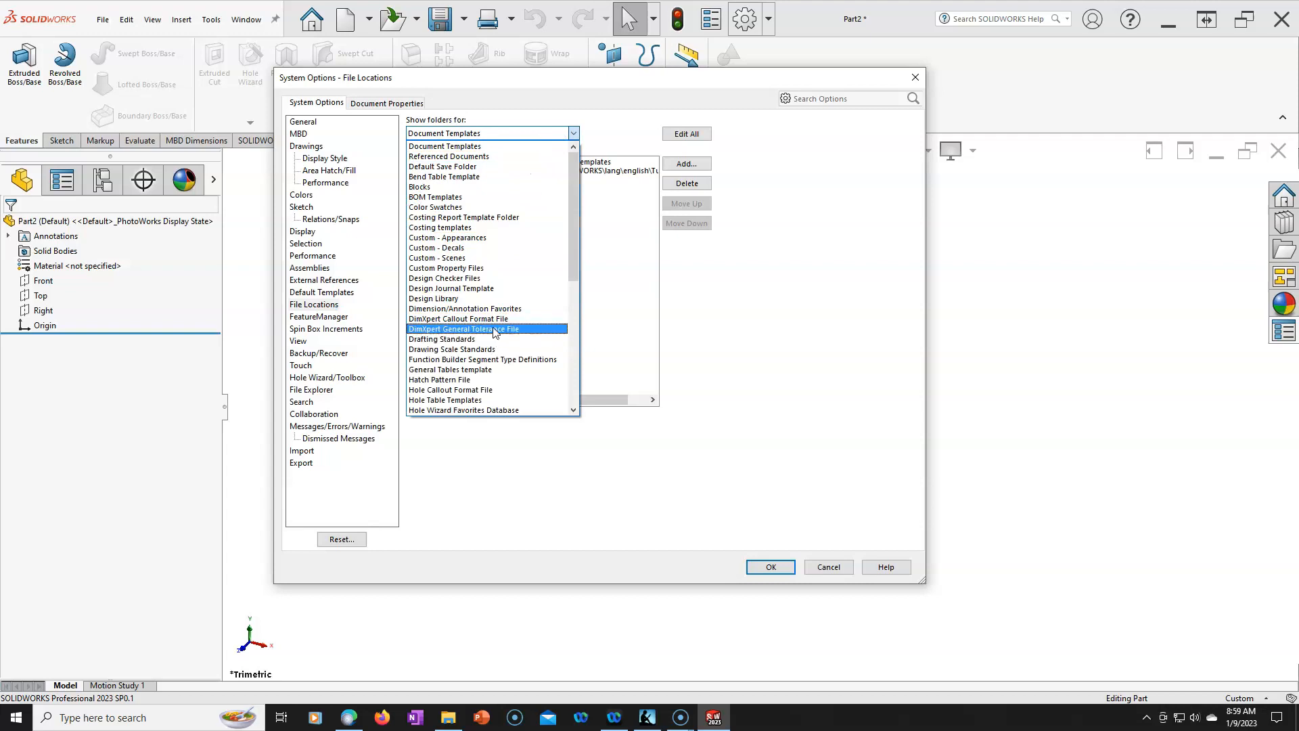
{"action": "left_click", "coordinate": [485, 269]}
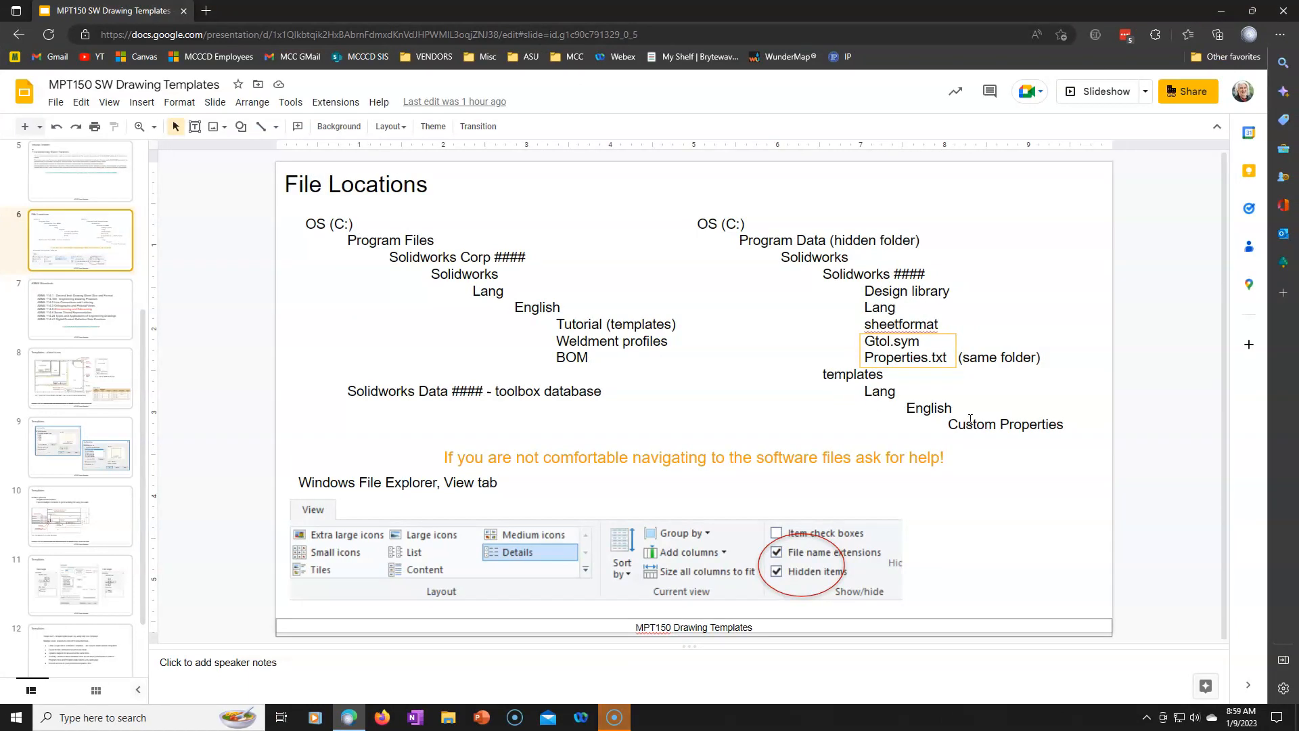
On the Google Slides File Locations slide, outdent the lower Lang, English and Custom Properties lines by one level in the Program Data tree.
{"action": "left_click", "coordinate": [862, 392]}
{"action": "key", "text": "BackSpace"}
{"action": "left_click", "coordinate": [901, 407]}
{"action": "key", "text": "BackSpace"}
{"action": "left_click", "coordinate": [946, 424]}
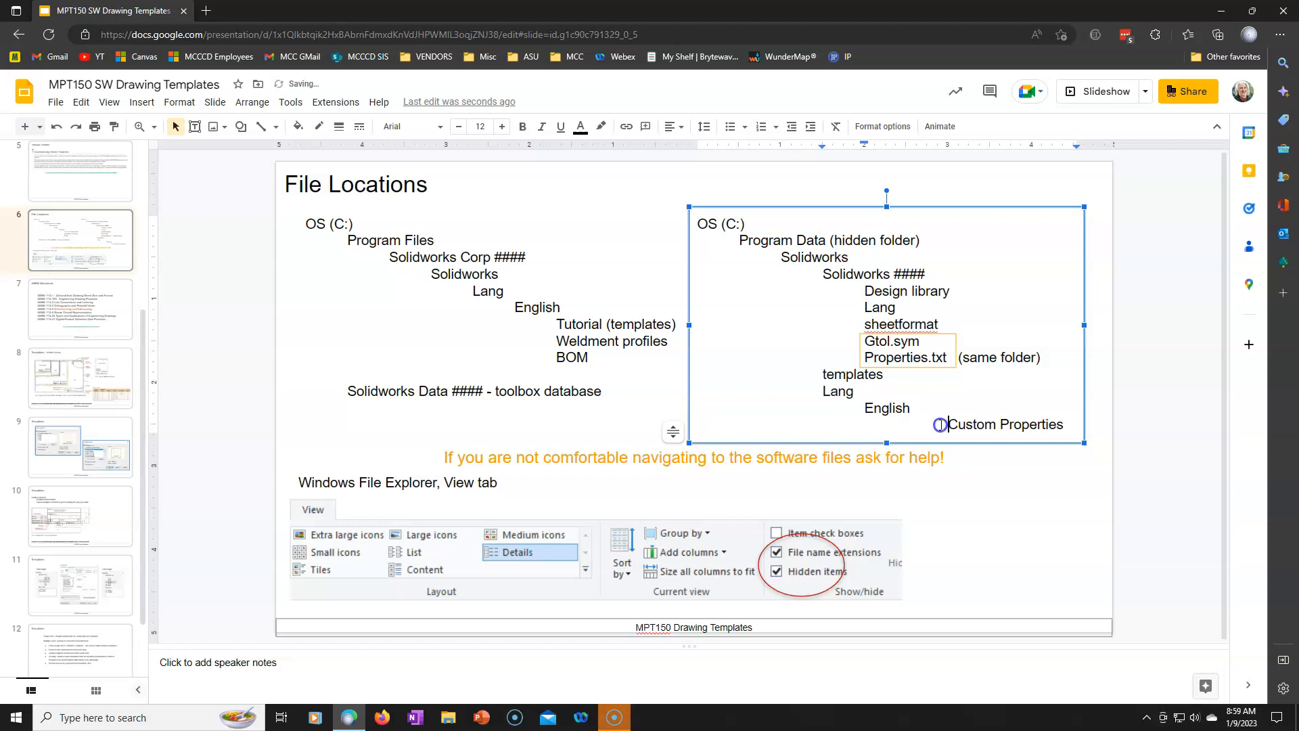
{"action": "key", "text": "BackSpace"}
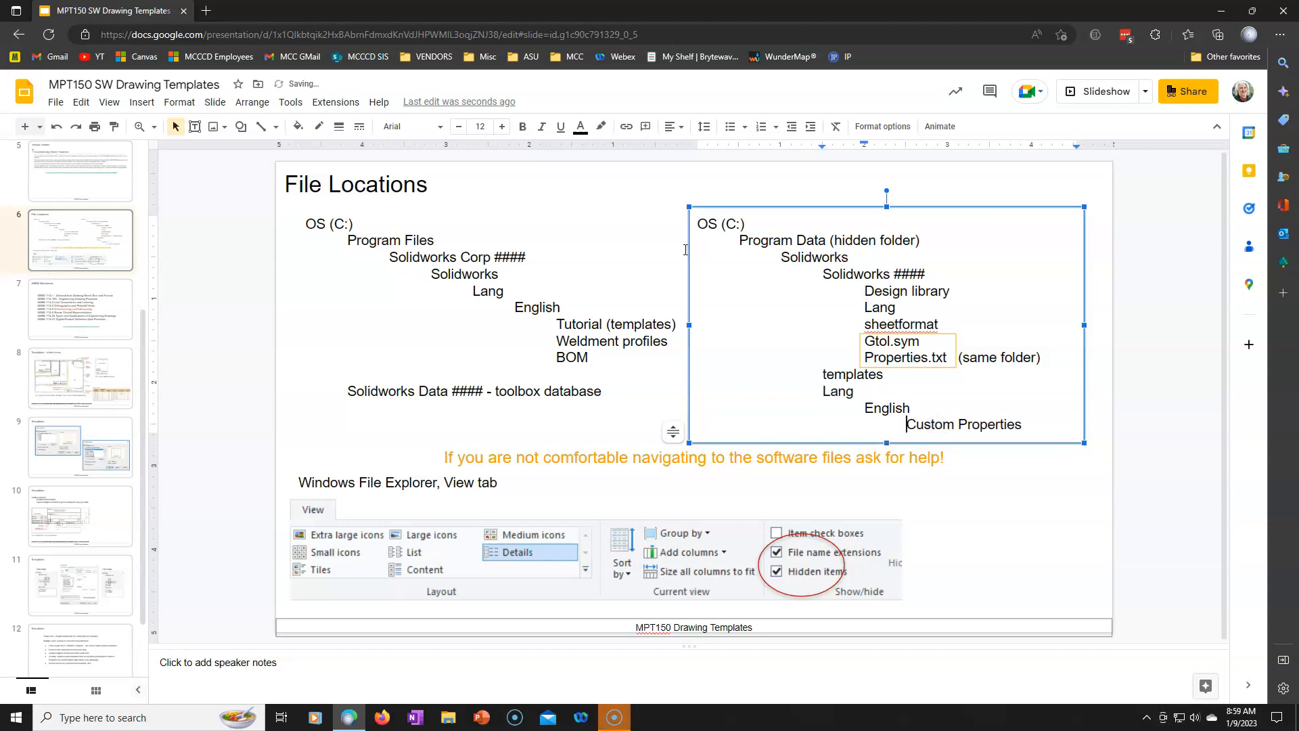
{"action": "left_click", "coordinate": [1141, 292]}
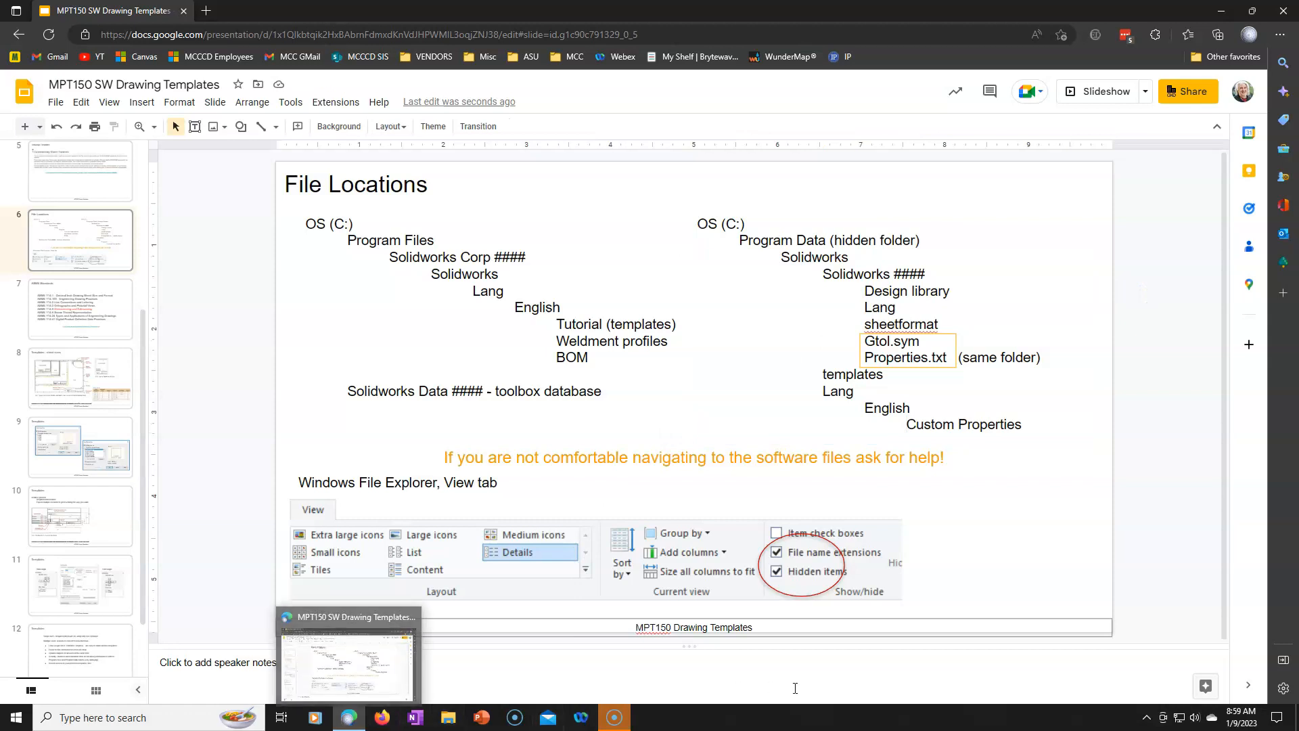
Return to SOLIDWORKS, dismiss the system options and launch the Property Tab Builder for a new part property page.
{"action": "key", "text": "ctrl+super+Left"}
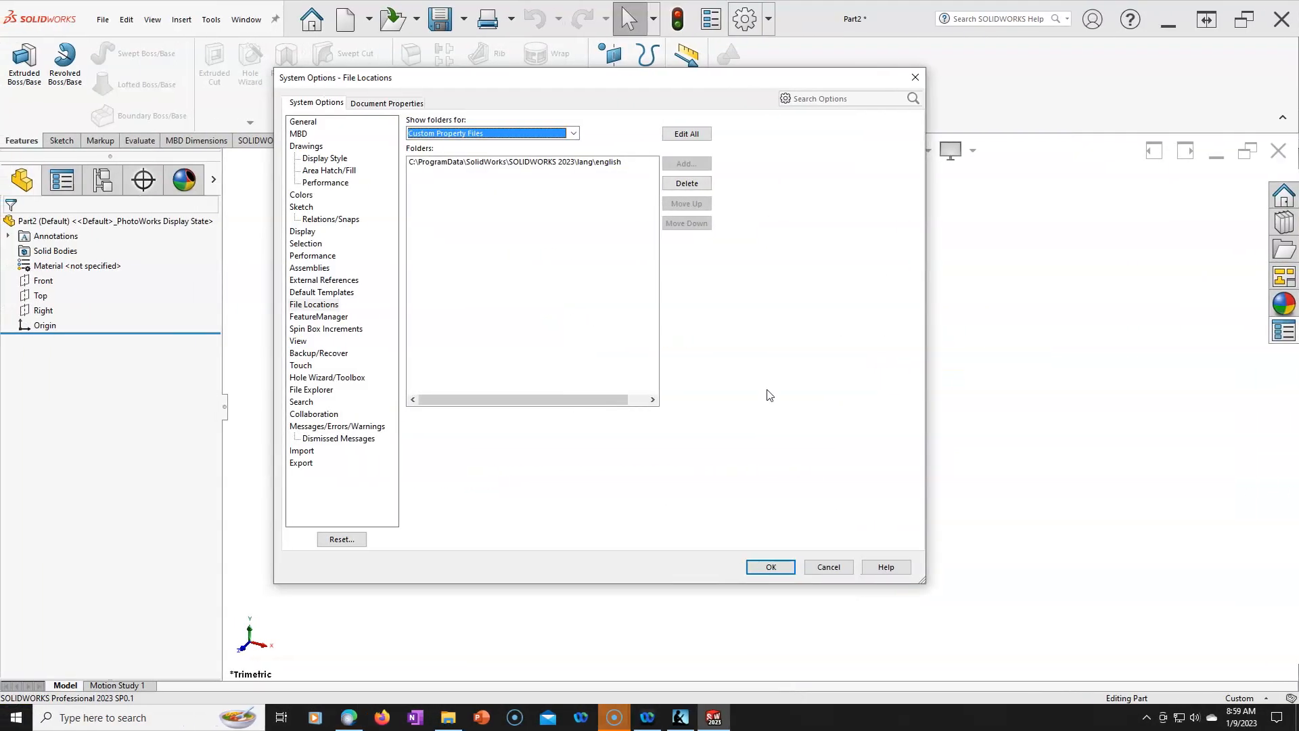
{"action": "left_click", "coordinate": [826, 568]}
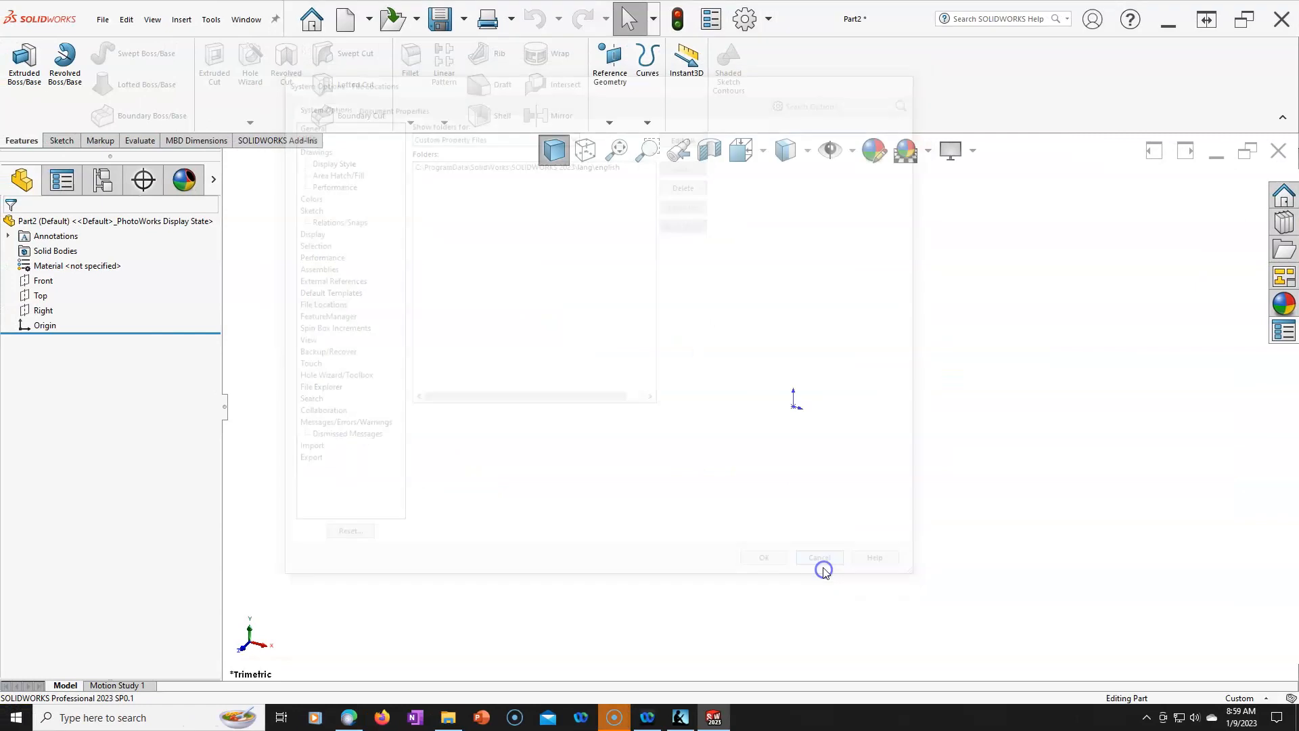
{"action": "left_click", "coordinate": [1285, 332]}
{"action": "left_click", "coordinate": [1177, 287]}
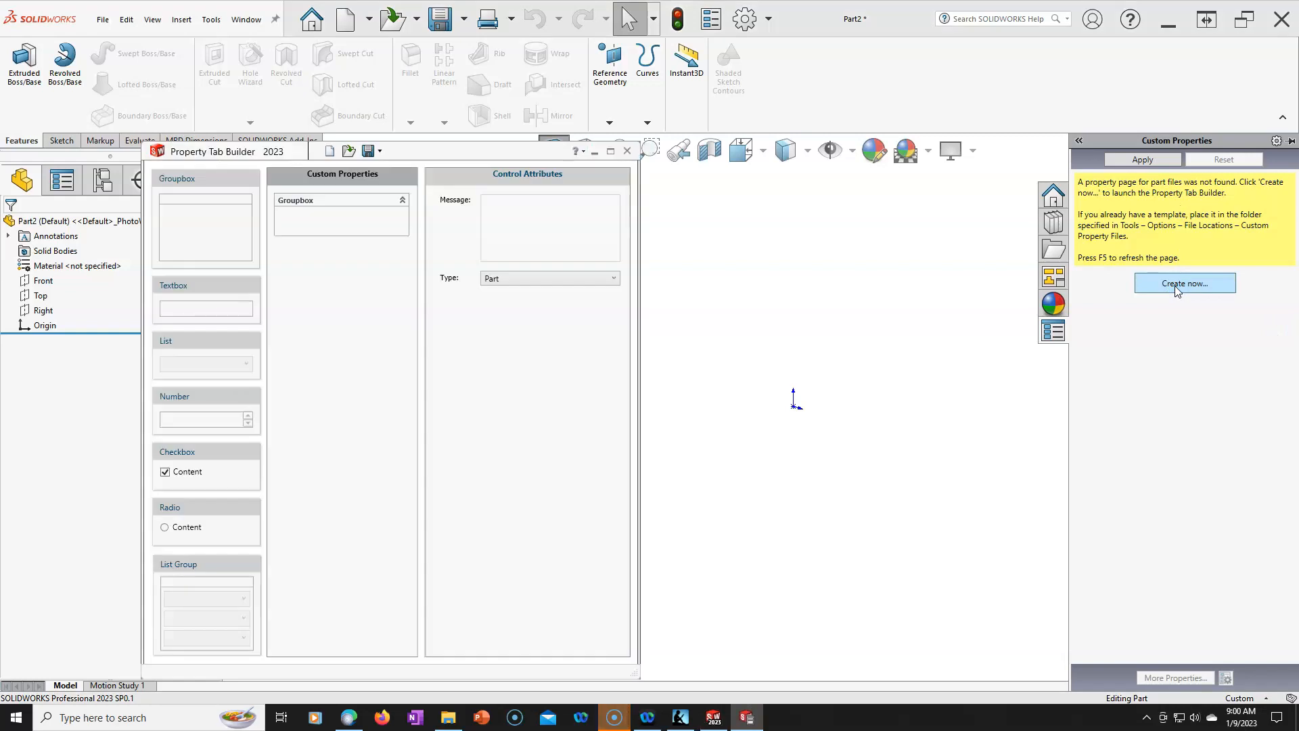
Reposition and enlarge the Property Tab Builder window, leaving it unmaximized.
{"action": "left_click_drag", "start_coordinate": [613, 123], "coordinate": [680, 84]}
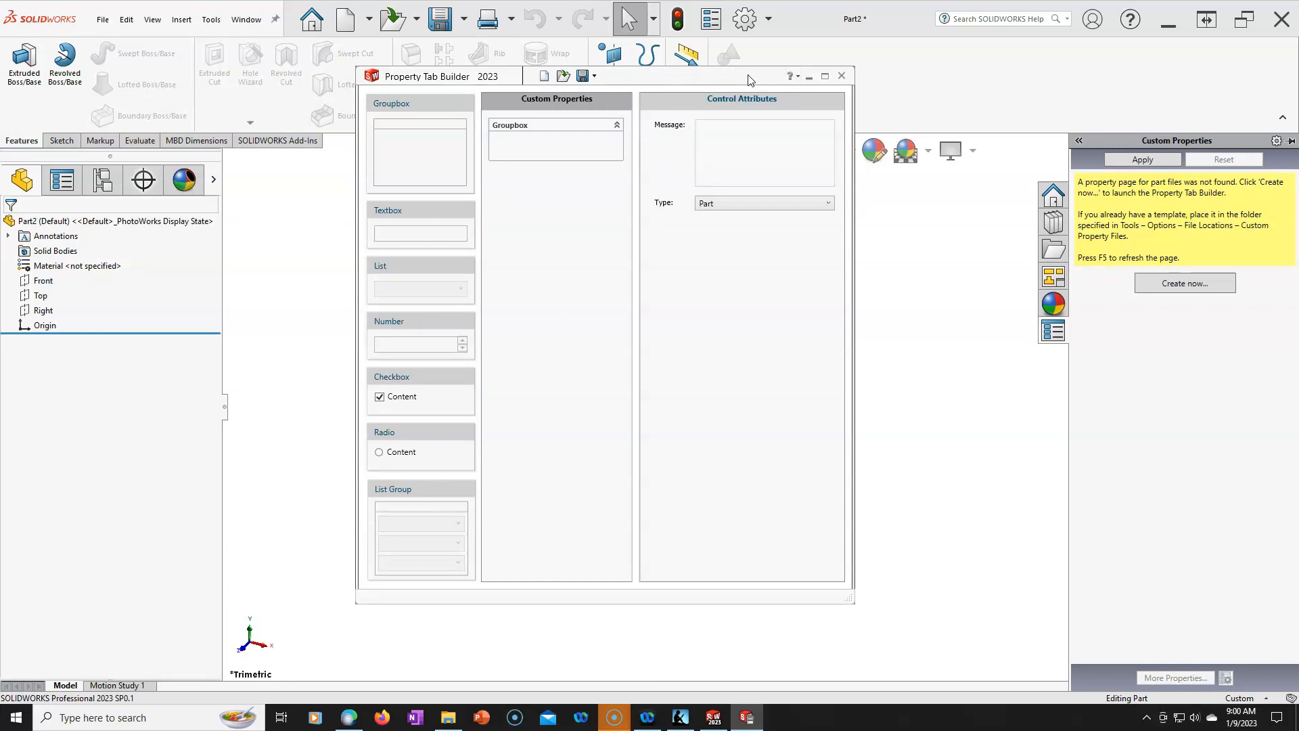
{"action": "left_click", "coordinate": [825, 78]}
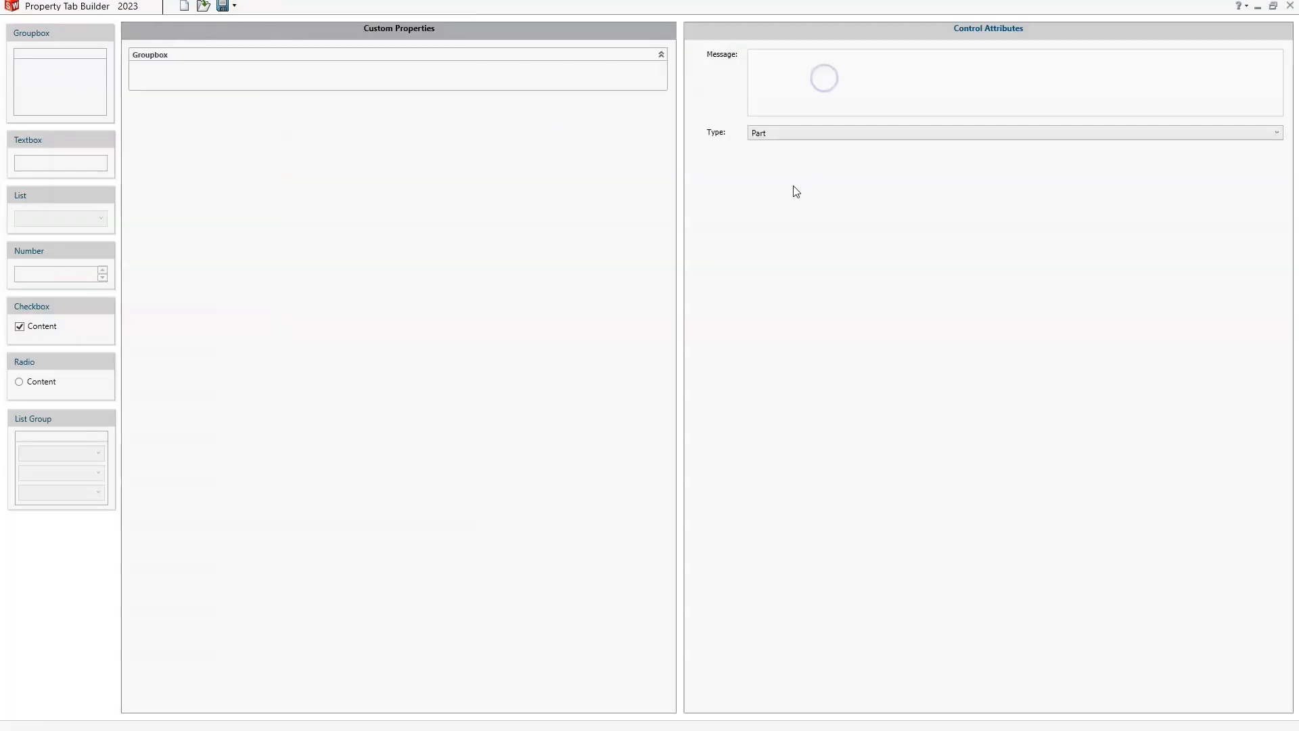
{"action": "left_click", "coordinate": [1273, 6]}
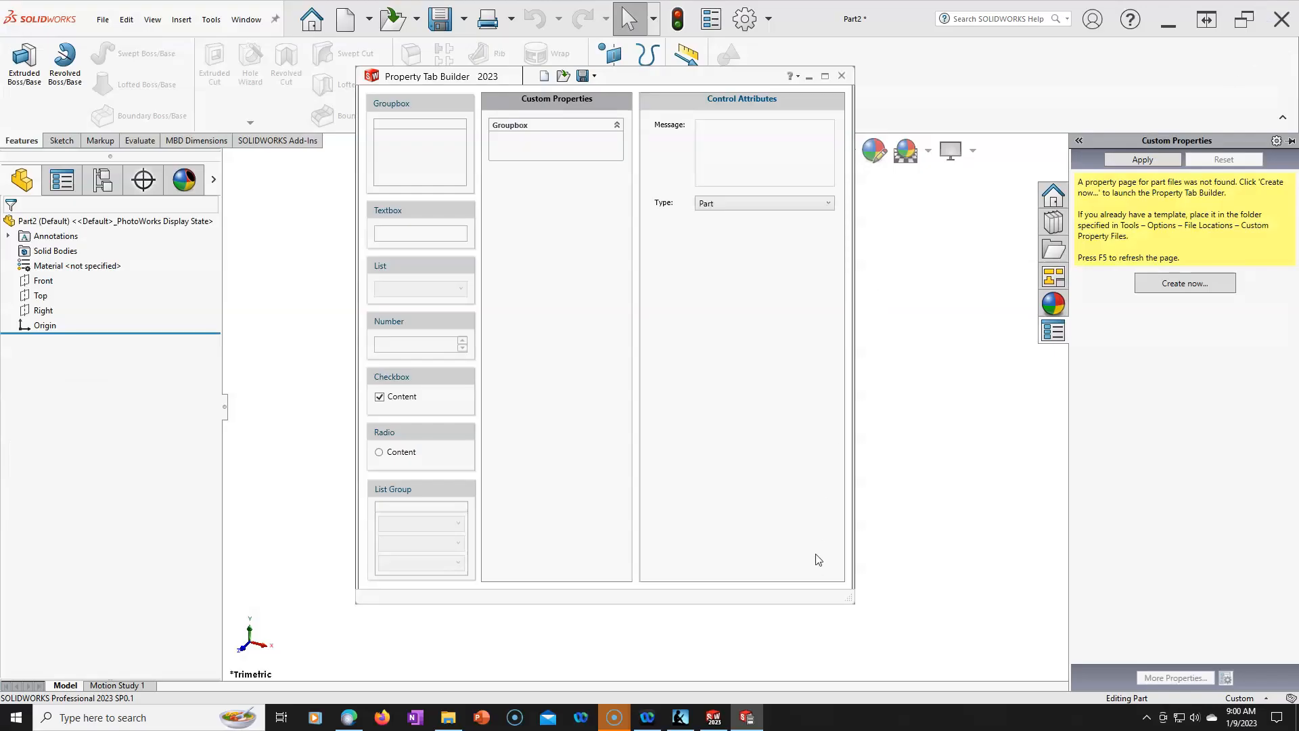
{"action": "left_click_drag", "start_coordinate": [846, 597], "coordinate": [1019, 664]}
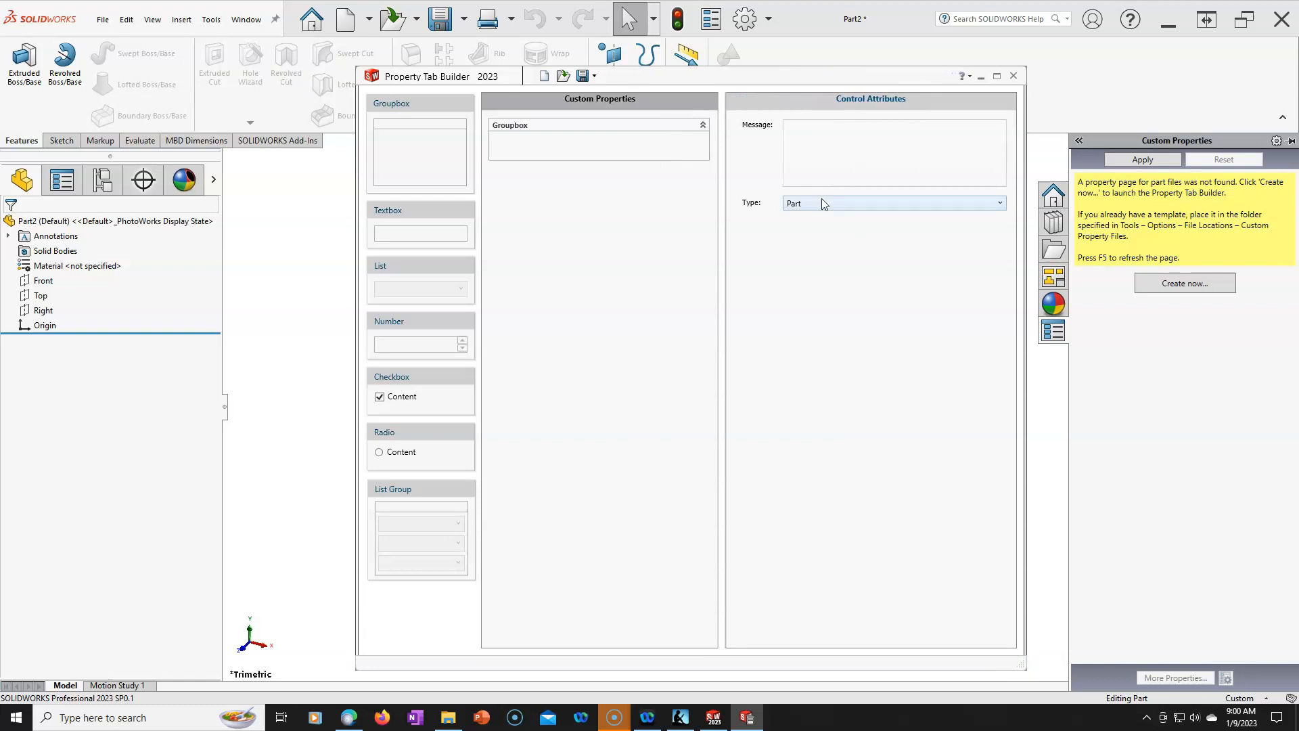
Enter the message "Part File Properties" for the property page and keep its type as Part.
{"action": "left_click", "coordinate": [792, 125]}
{"action": "type", "text": "Part"}
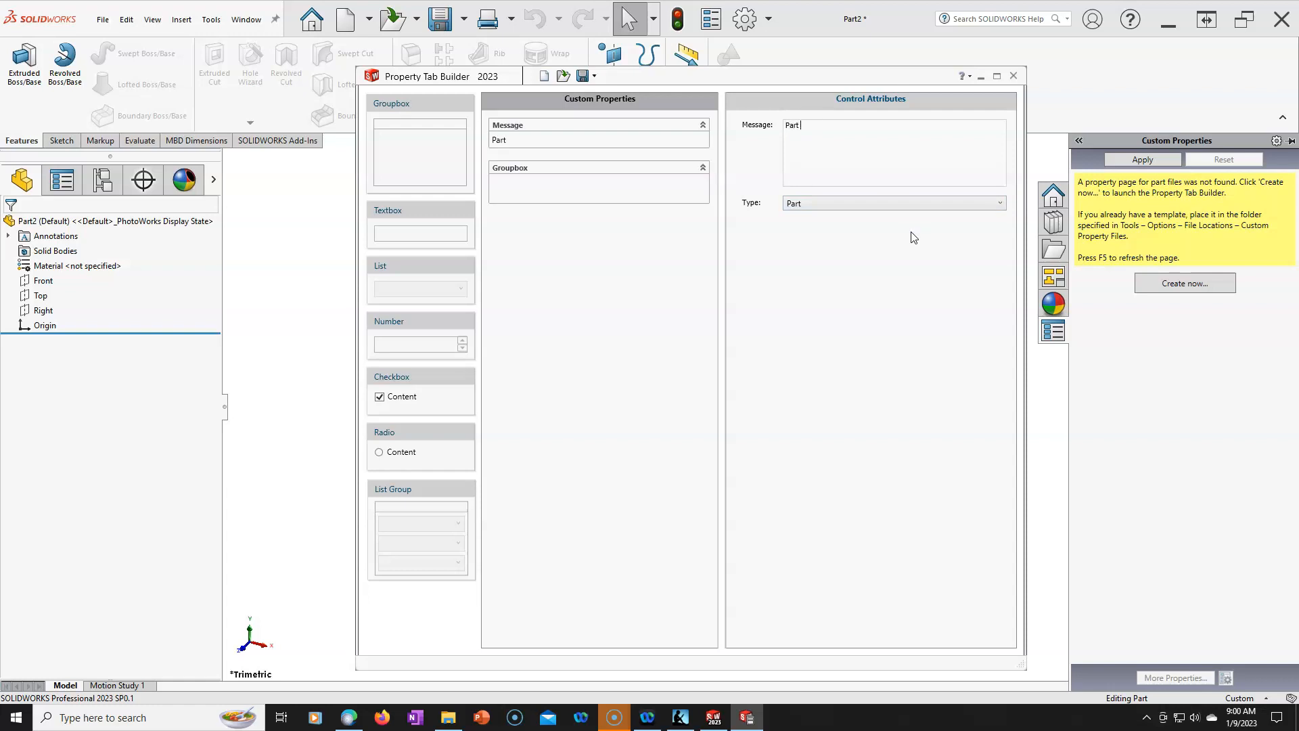
{"action": "type", "text": " File Properties"}
{"action": "left_click", "coordinate": [834, 205]}
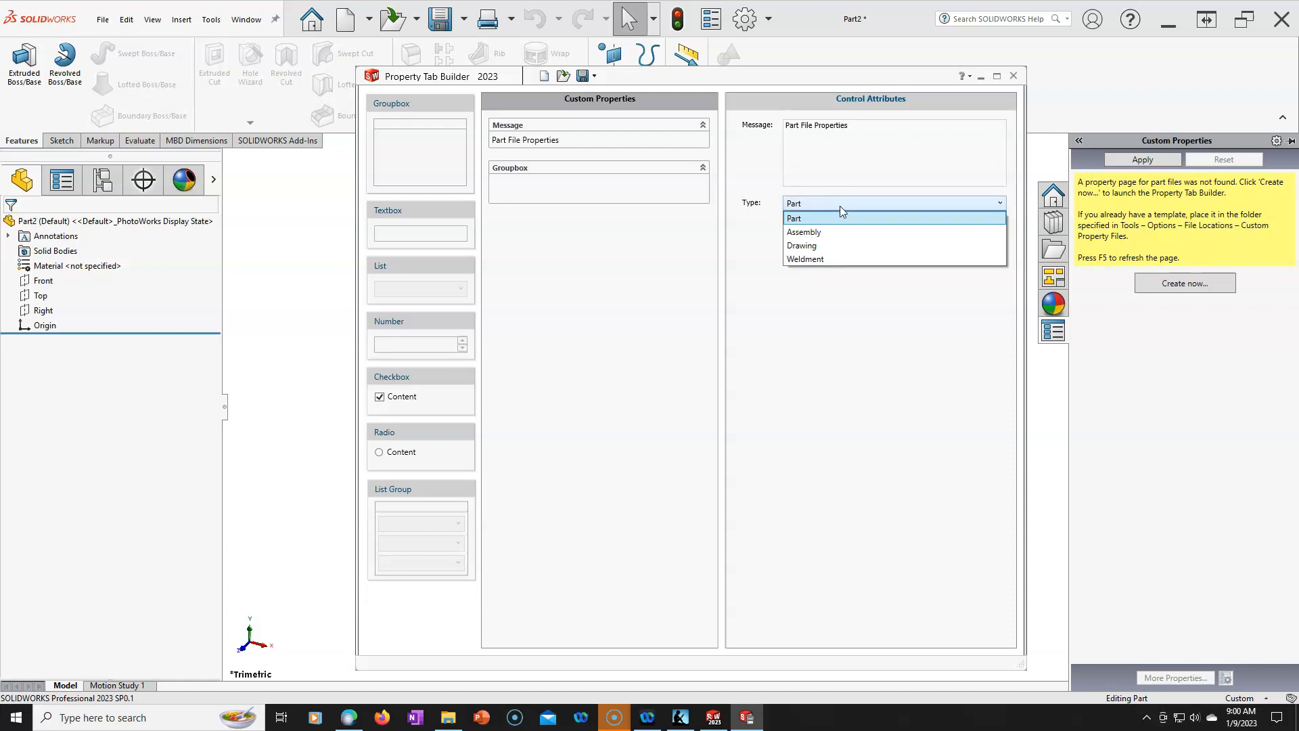
{"action": "left_click", "coordinate": [841, 206]}
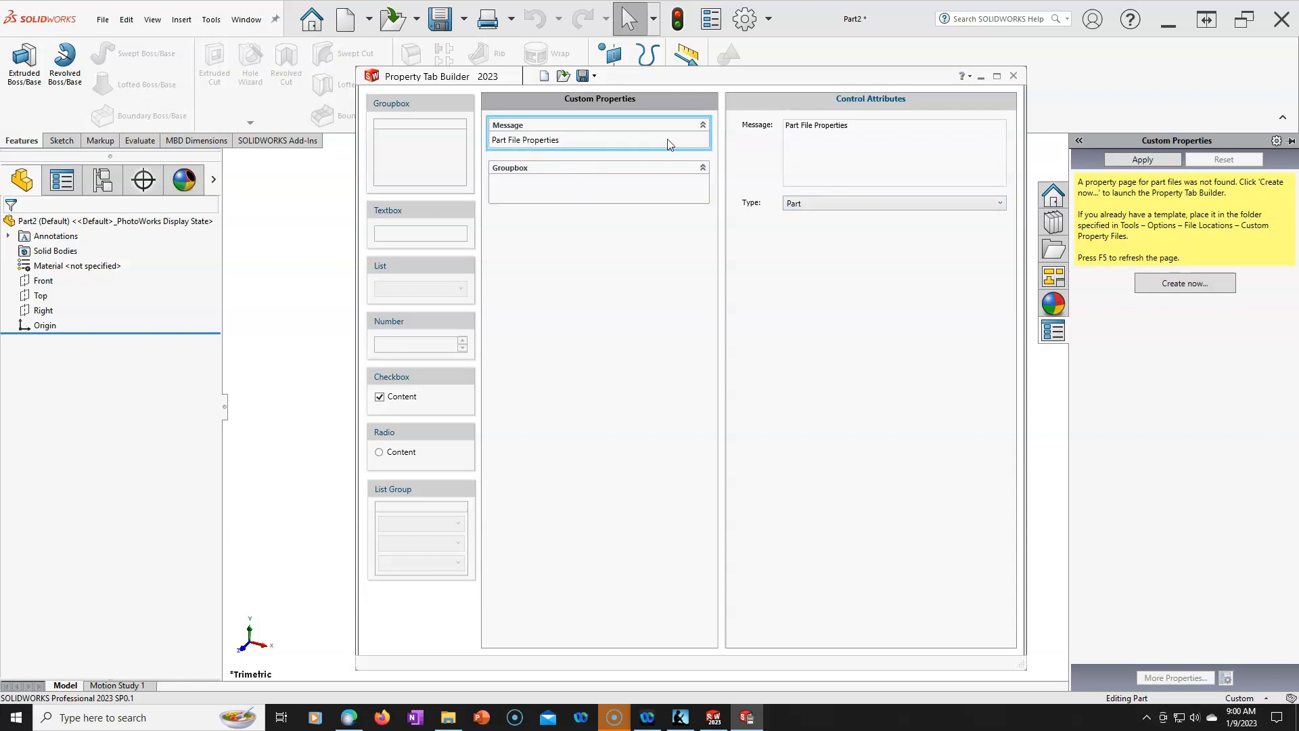
Add a textbox to the groupbox, assign it the PartNo property name and keep its type as Text.
{"action": "left_click", "coordinate": [586, 182]}
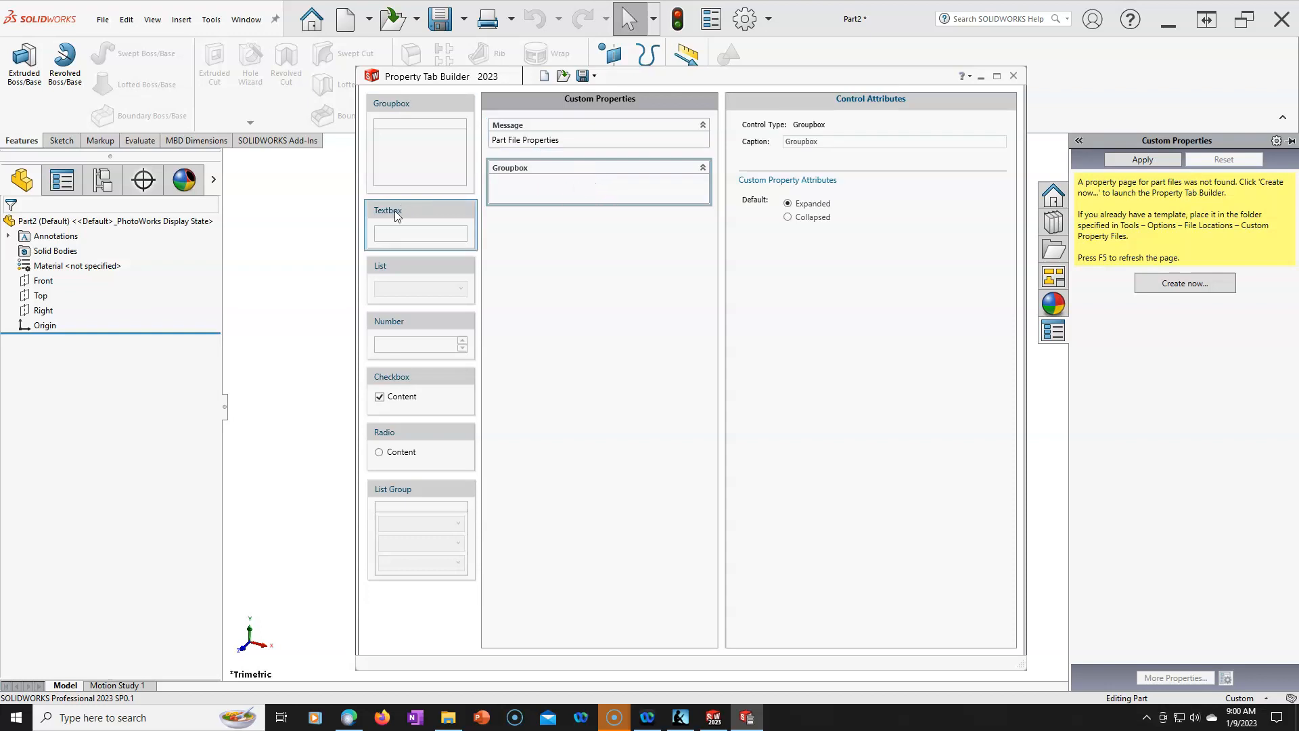
{"action": "left_click_drag", "start_coordinate": [395, 209], "coordinate": [547, 187]}
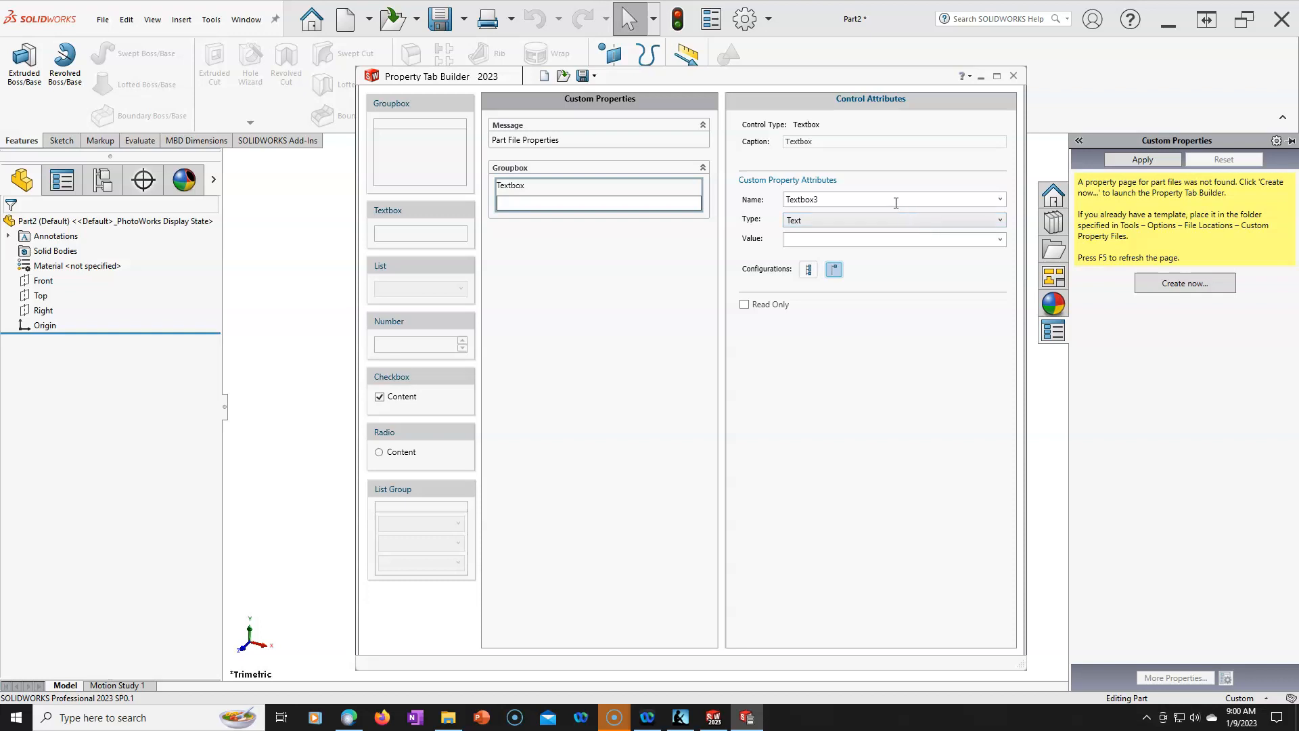
{"action": "left_click", "coordinate": [1000, 198]}
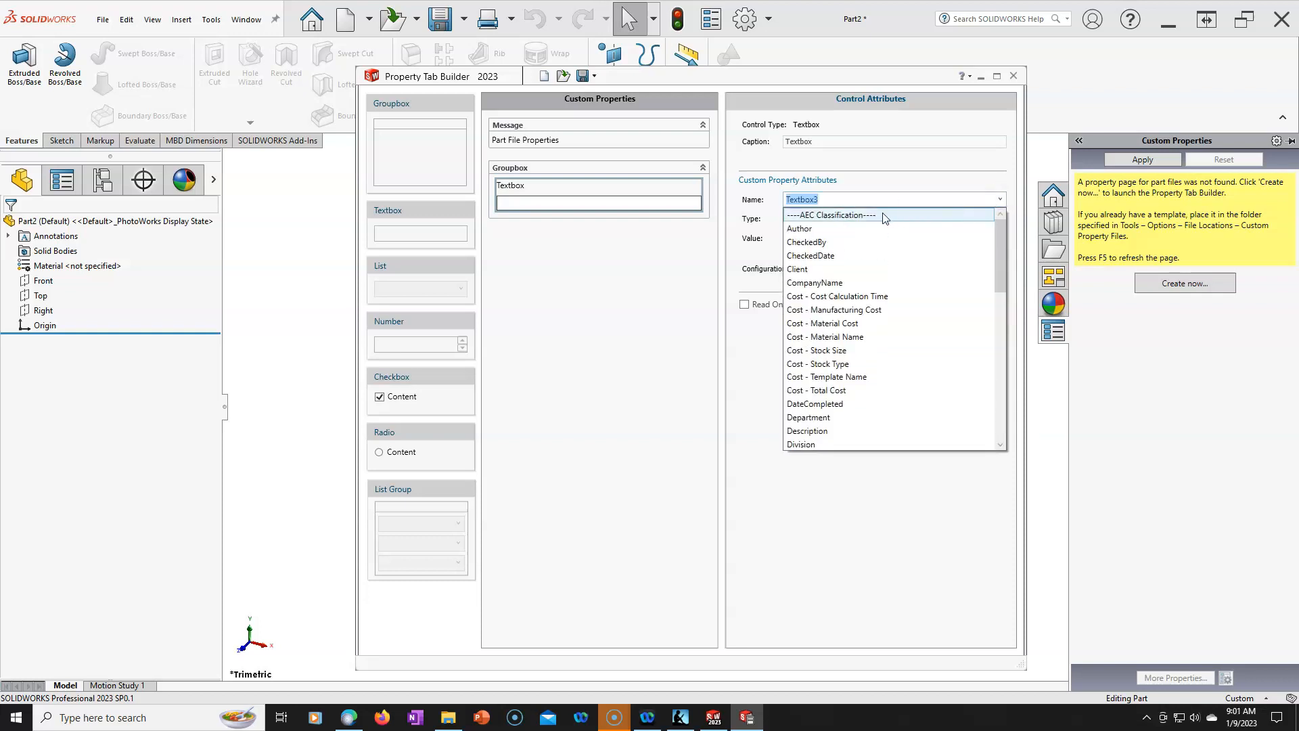
{"action": "scroll", "coordinate": [833, 406], "scroll_direction": "down", "scroll_amount": 1}
{"action": "scroll", "coordinate": [833, 411], "scroll_direction": "down", "scroll_amount": 5}
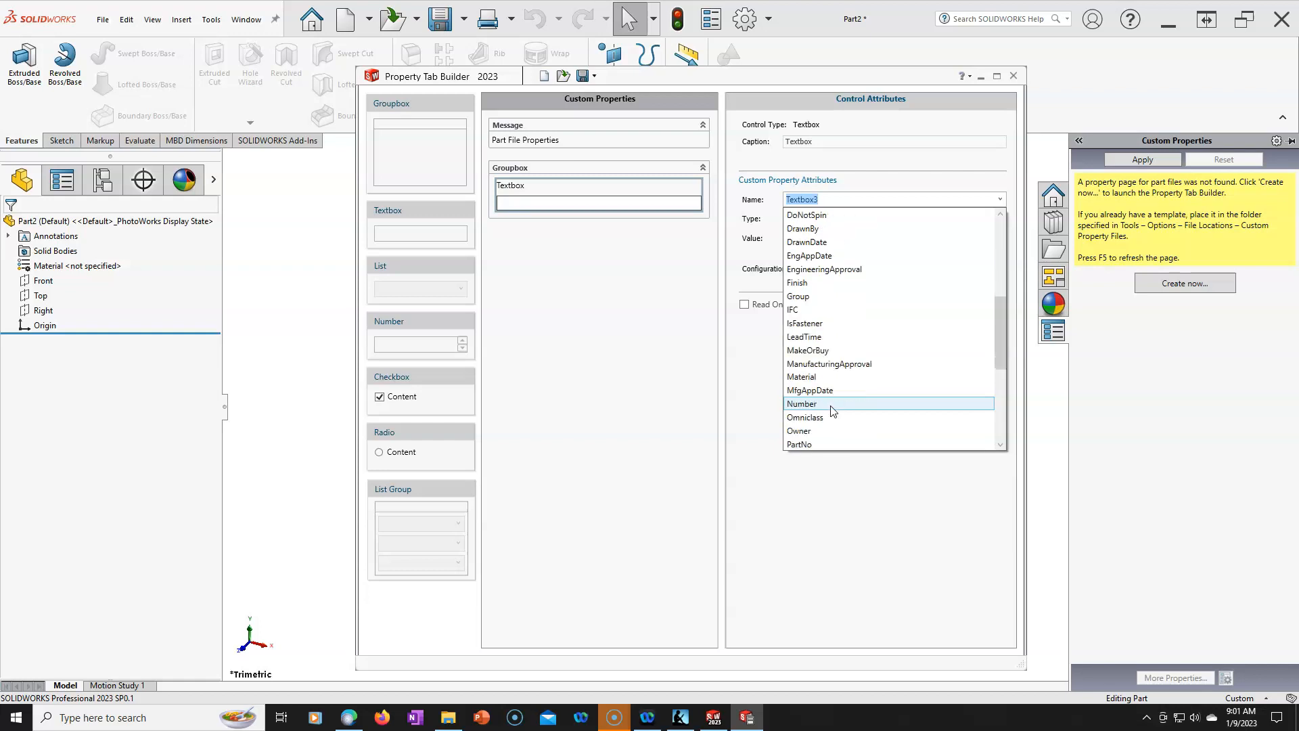
{"action": "scroll", "coordinate": [833, 411], "scroll_direction": "down", "scroll_amount": 1}
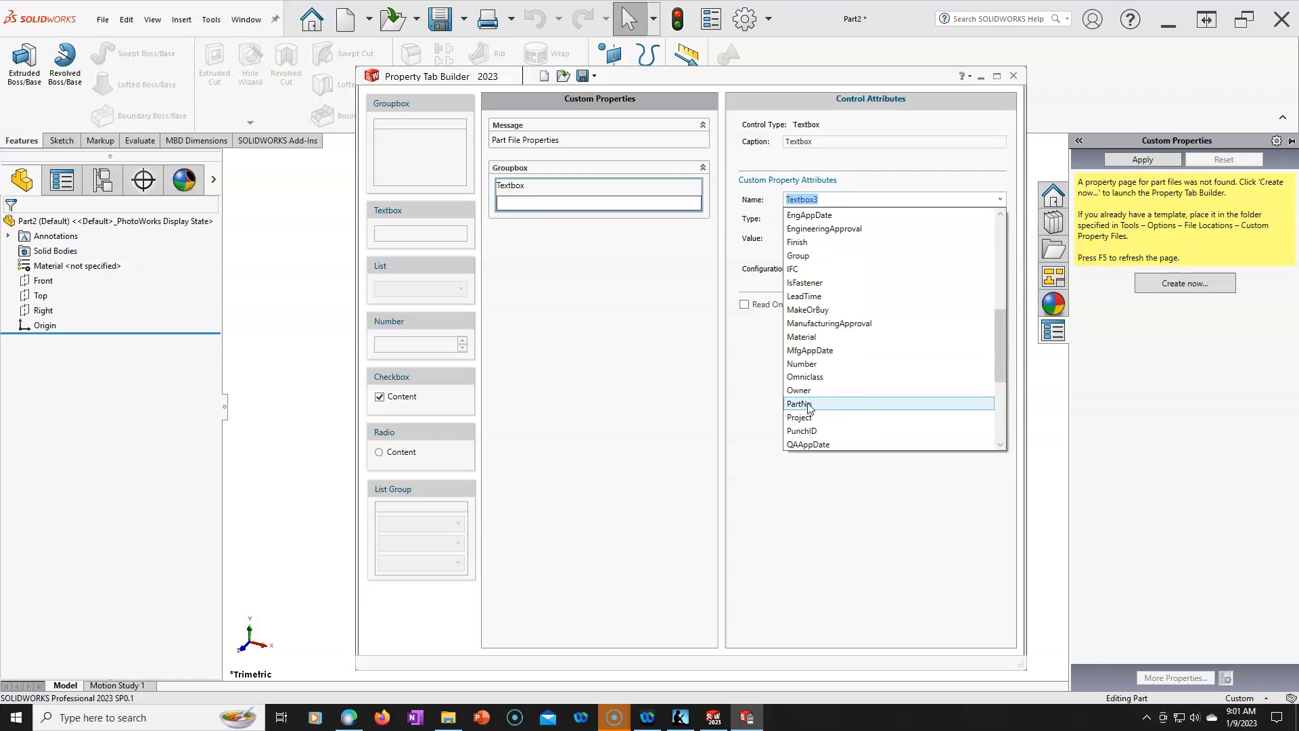
{"action": "left_click", "coordinate": [807, 404]}
{"action": "left_click", "coordinate": [845, 220]}
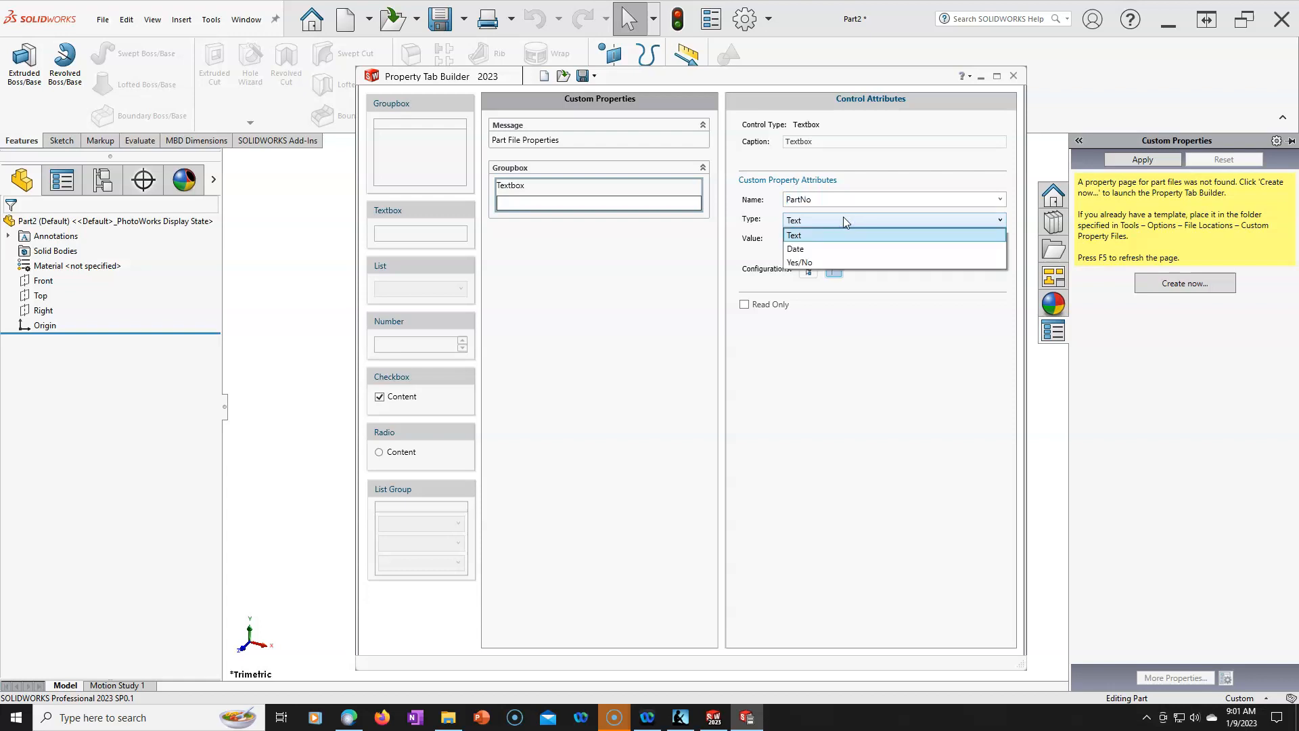
{"action": "left_click", "coordinate": [843, 220]}
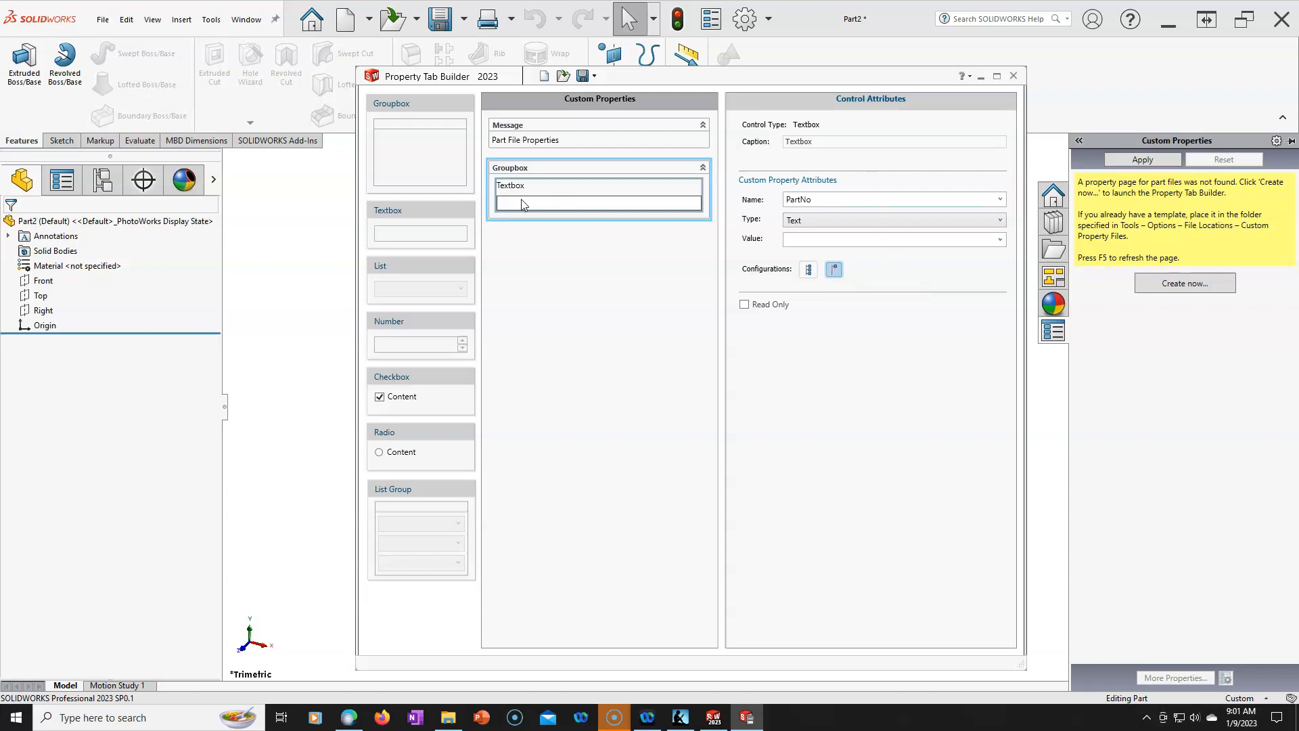
Set the PartNo textbox caption to "Part Number XXX-000".
{"action": "left_click_drag", "start_coordinate": [820, 142], "coordinate": [783, 142]}
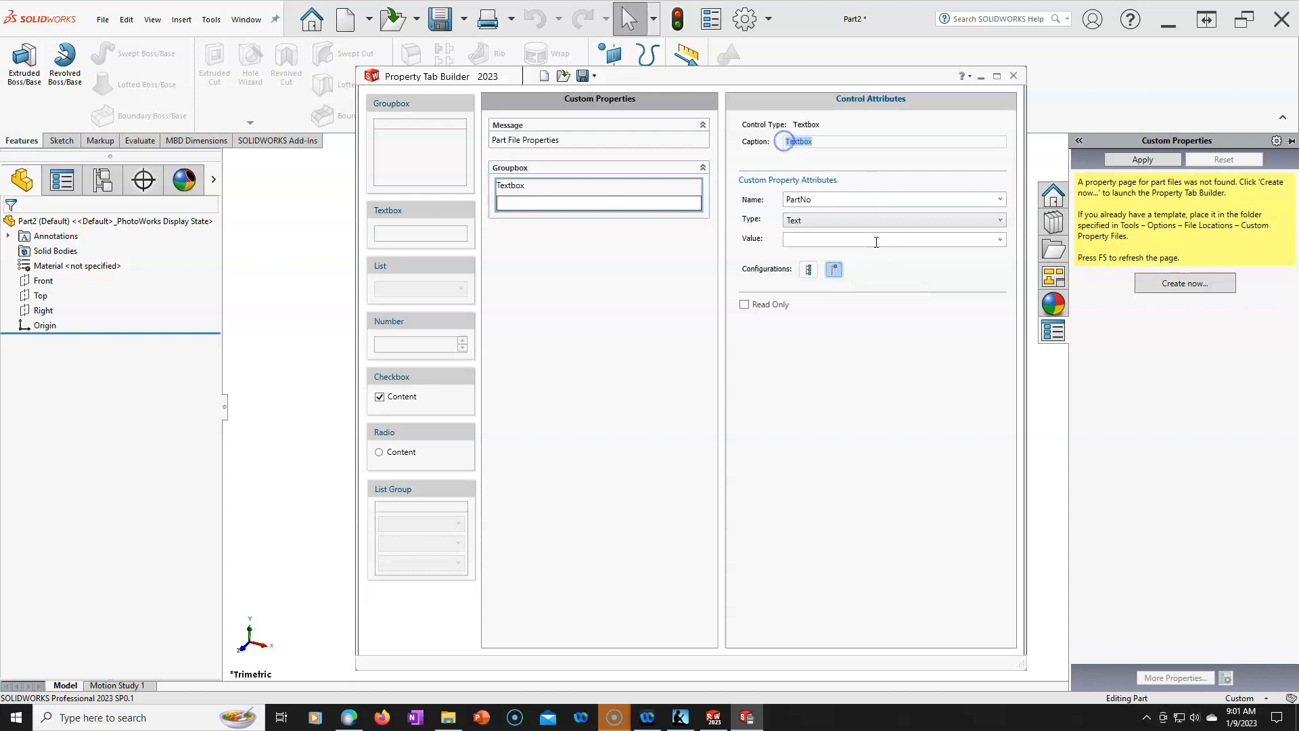
{"action": "type", "text": "Part Number"}
{"action": "key", "text": "BackSpace"}
{"action": "key", "text": "BackSpace"}
{"action": "type", "text": "XXX-000"}
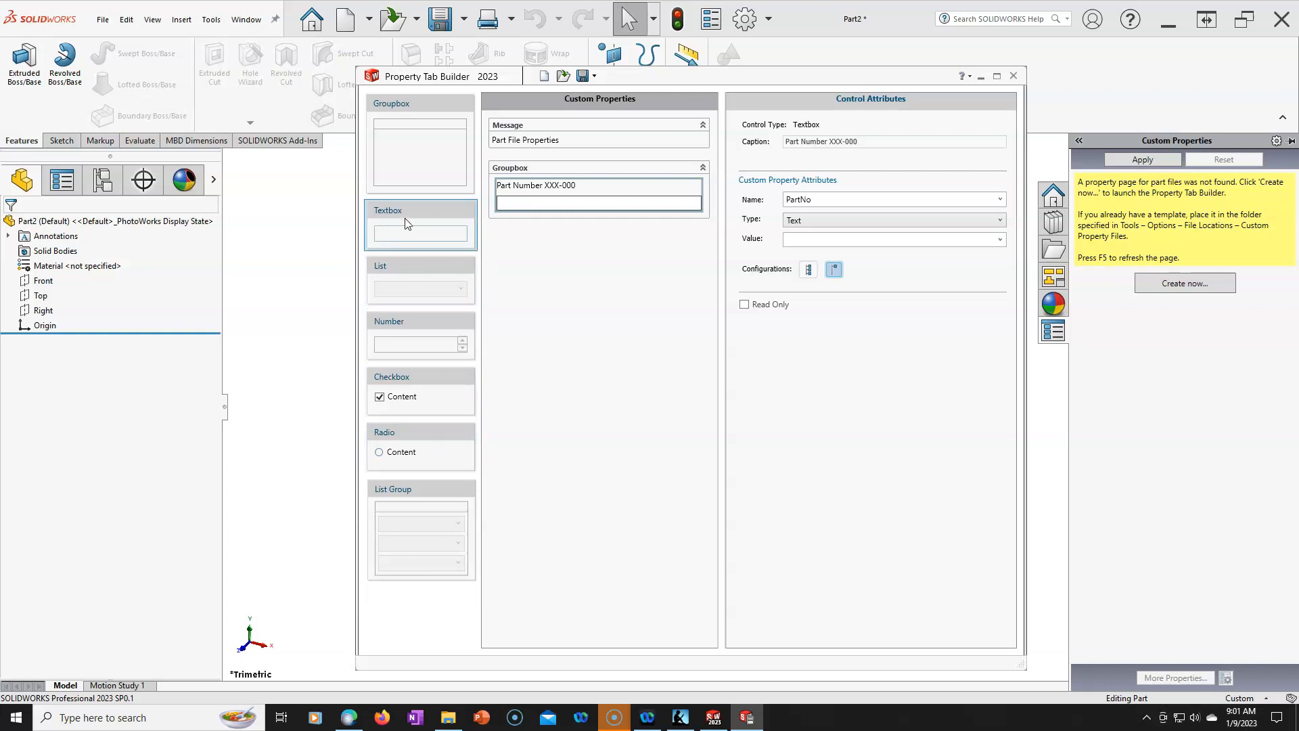
Add a second textbox below the part number textbox and enter Material as both its caption and property name.
{"action": "left_click_drag", "start_coordinate": [405, 212], "coordinate": [508, 218]}
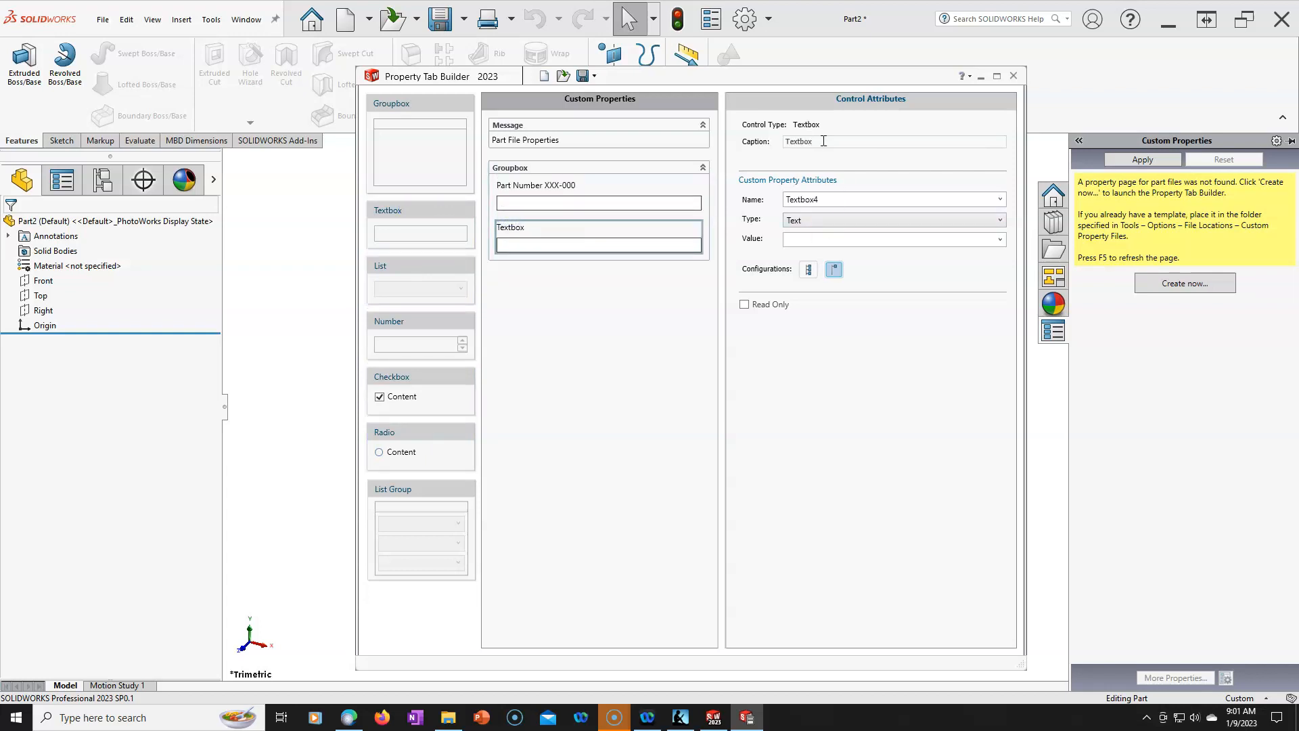
{"action": "left_click", "coordinate": [999, 200]}
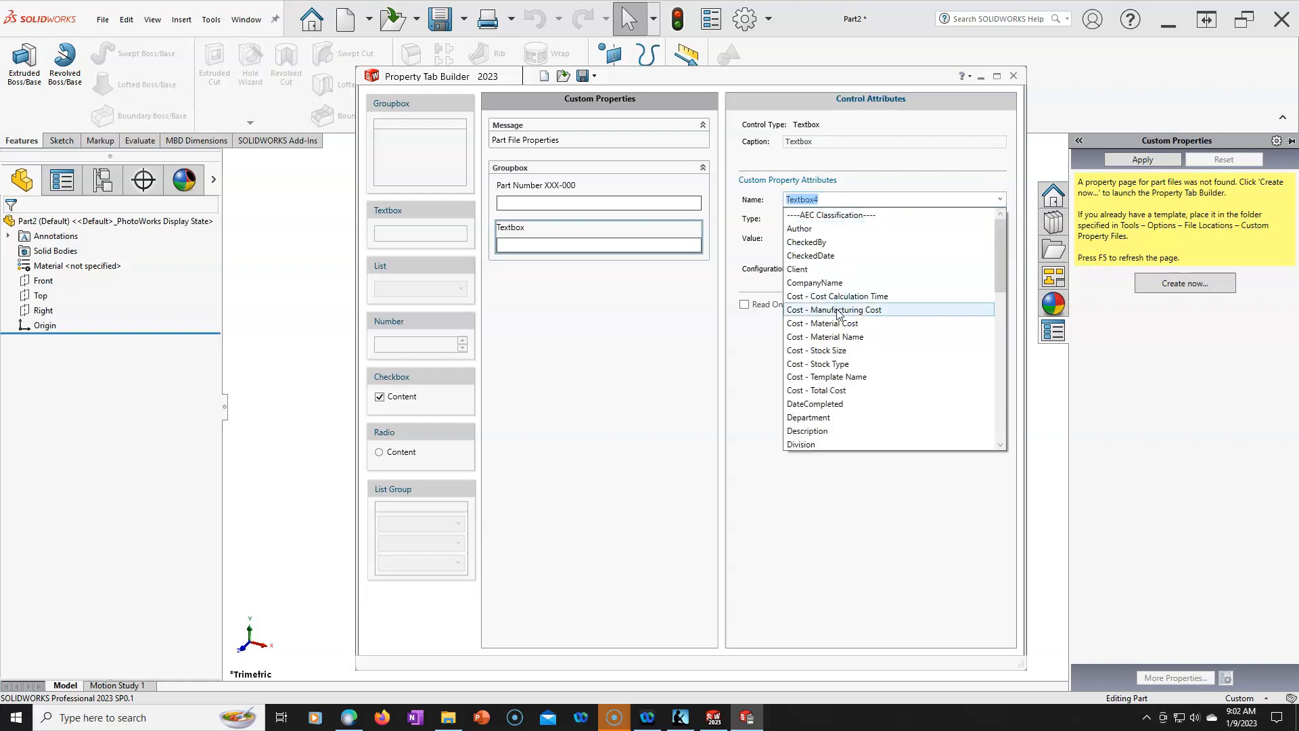
{"action": "left_click", "coordinate": [891, 183]}
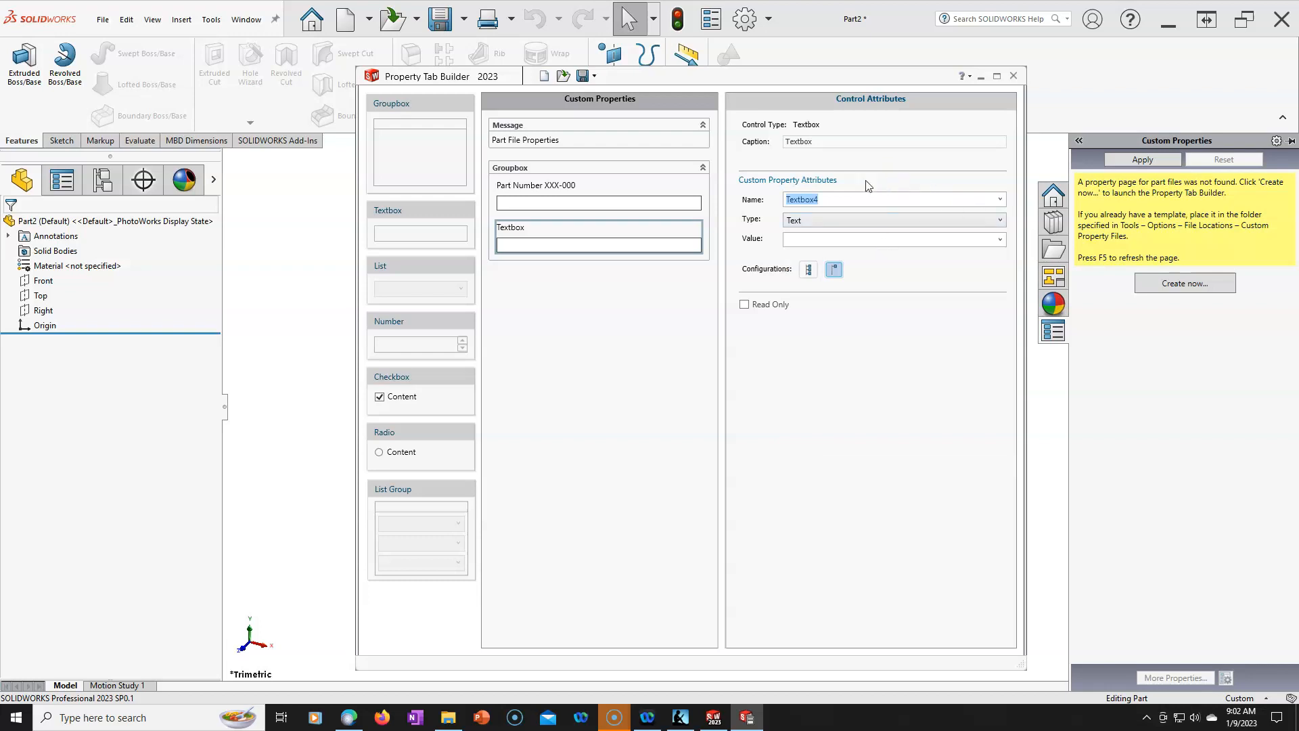
{"action": "left_click_drag", "start_coordinate": [828, 142], "coordinate": [744, 140]}
{"action": "type", "text": "Ma"}
{"action": "double_click", "coordinate": [871, 199]}
{"action": "type", "text": "Materila"}
{"action": "key", "text": "BackSpace"}
{"action": "key", "text": "BackSpace"}
Choose the predefined Material property name for the second textbox and link its value to [SW-Material].
{"action": "left_click", "coordinate": [1000, 199]}
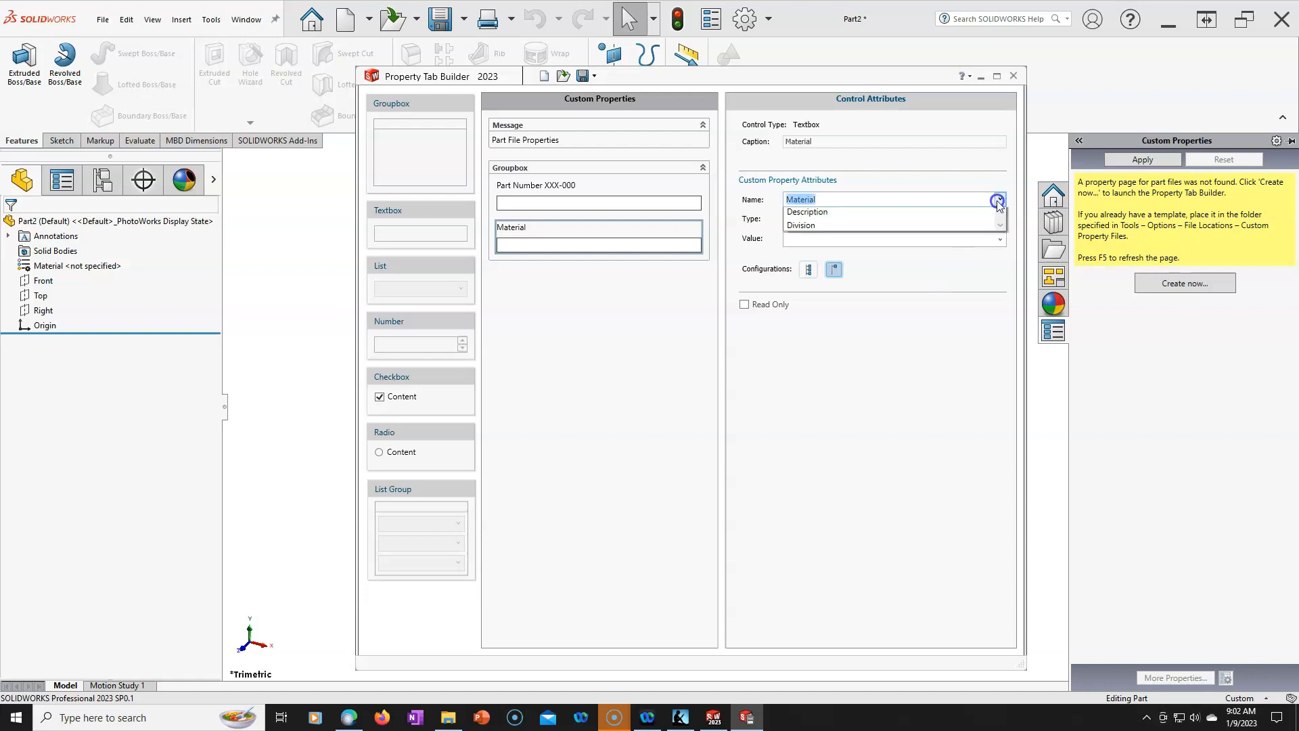
{"action": "scroll", "coordinate": [878, 348], "scroll_direction": "down", "scroll_amount": 10}
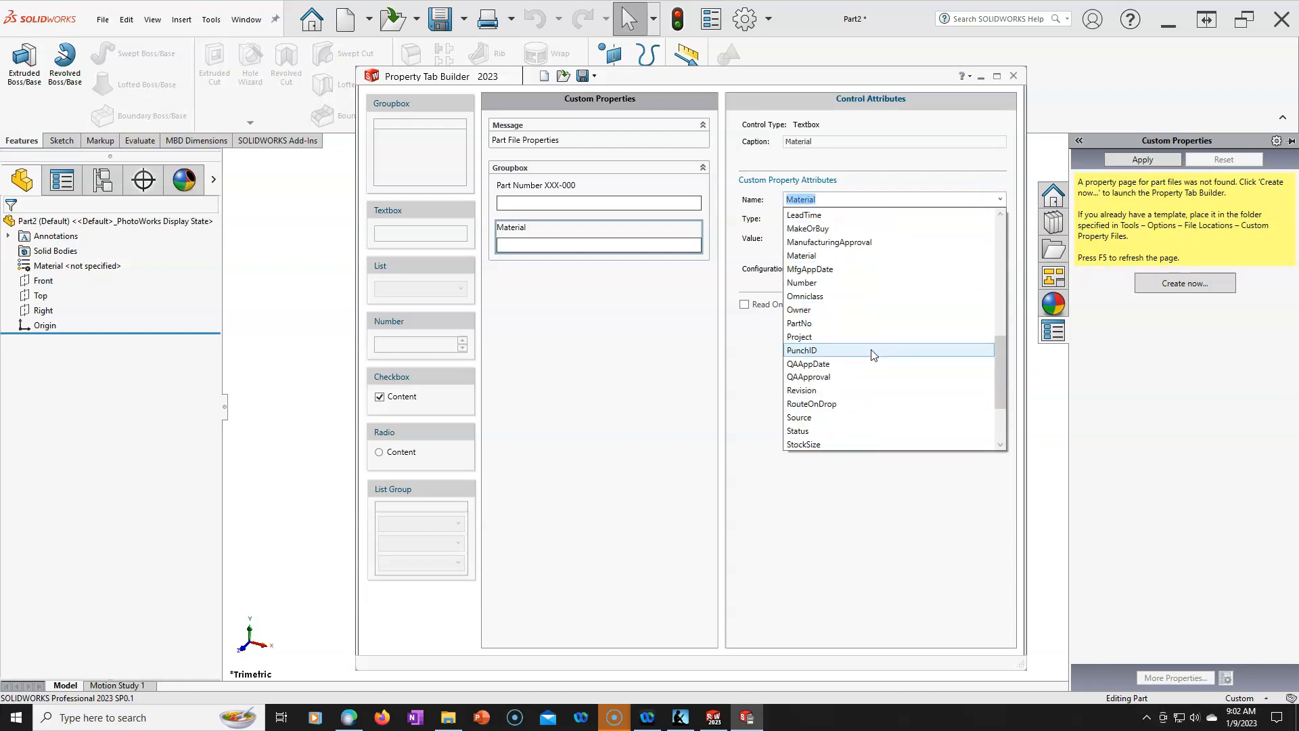
{"action": "left_click", "coordinate": [809, 257]}
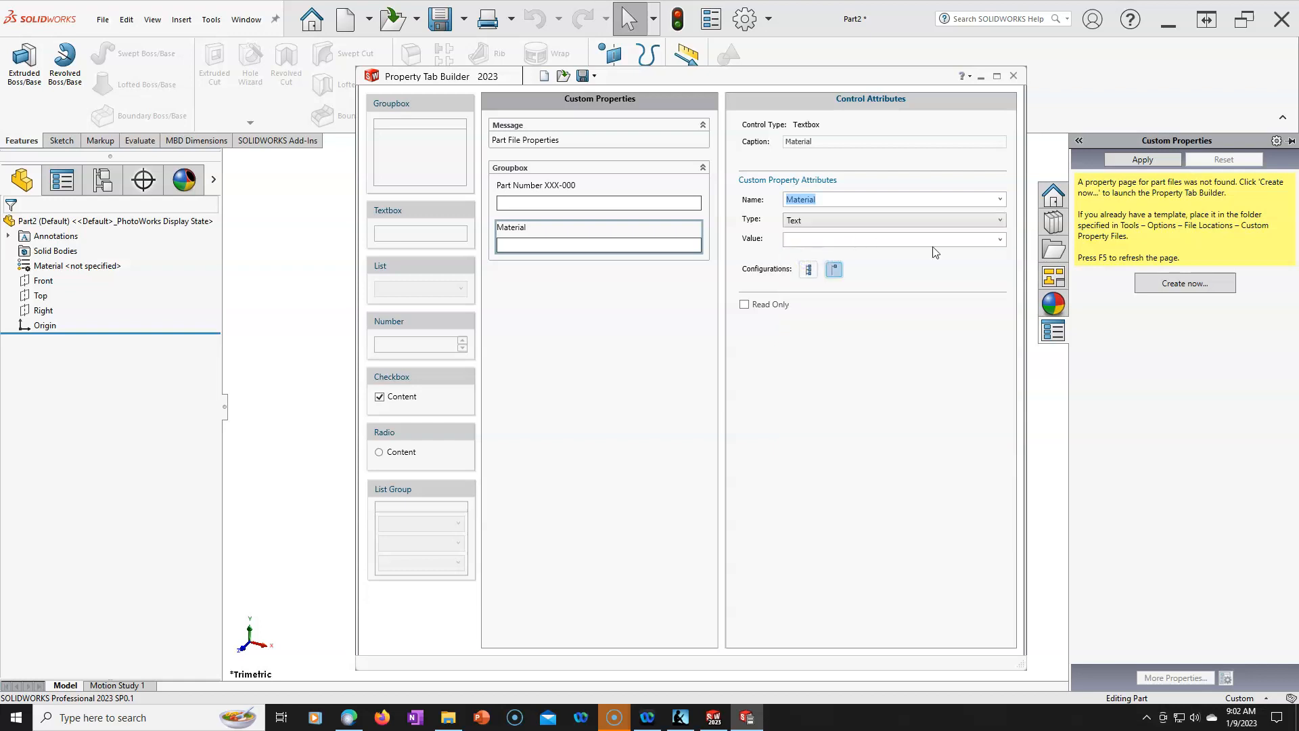
{"action": "left_click", "coordinate": [1001, 240]}
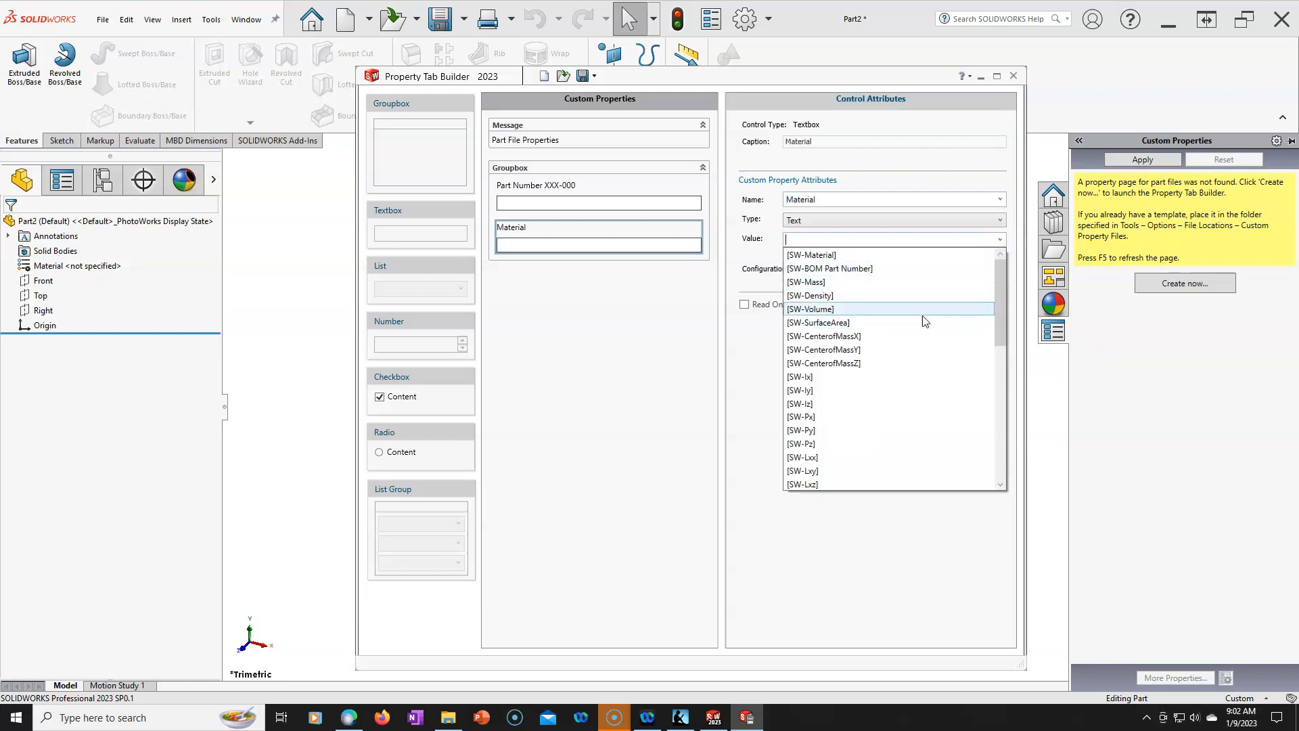
{"action": "left_click", "coordinate": [813, 256]}
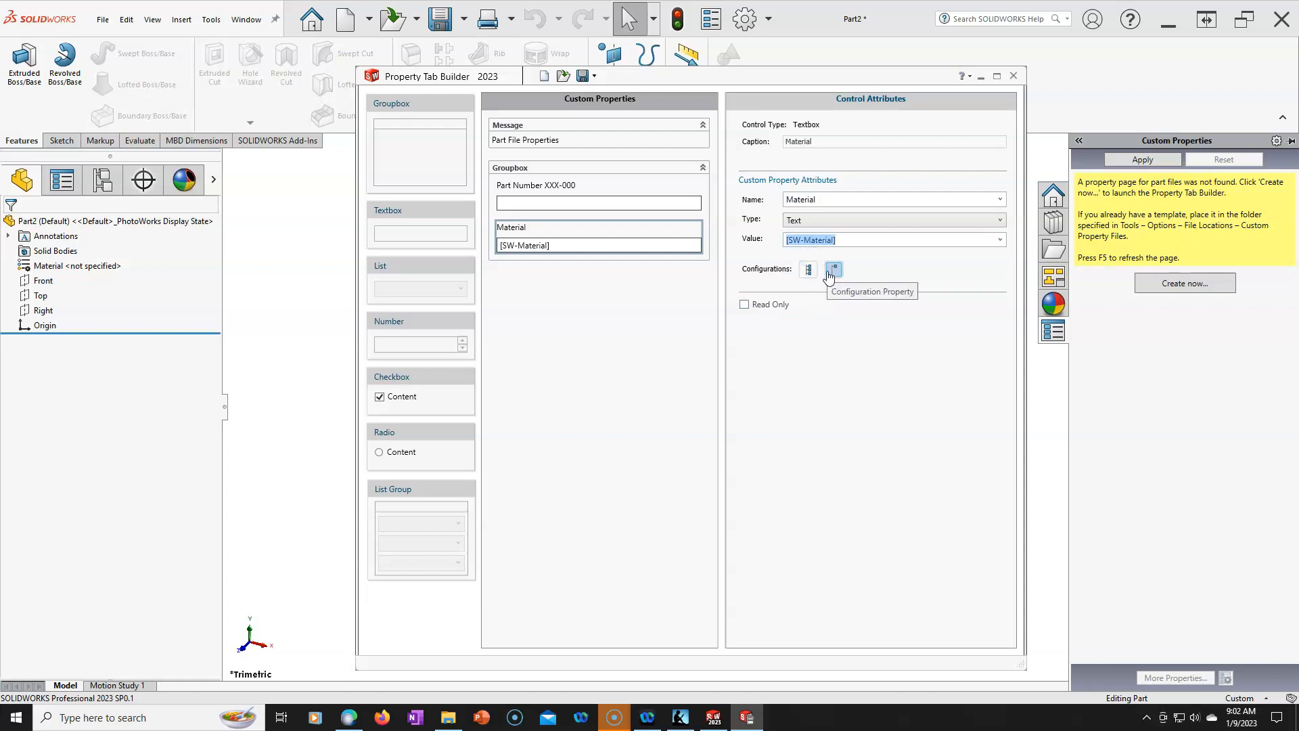
Add a textbox captioned Revision between the part number and material fields and assign it the predefined Revision property name.
{"action": "left_click", "coordinate": [636, 299]}
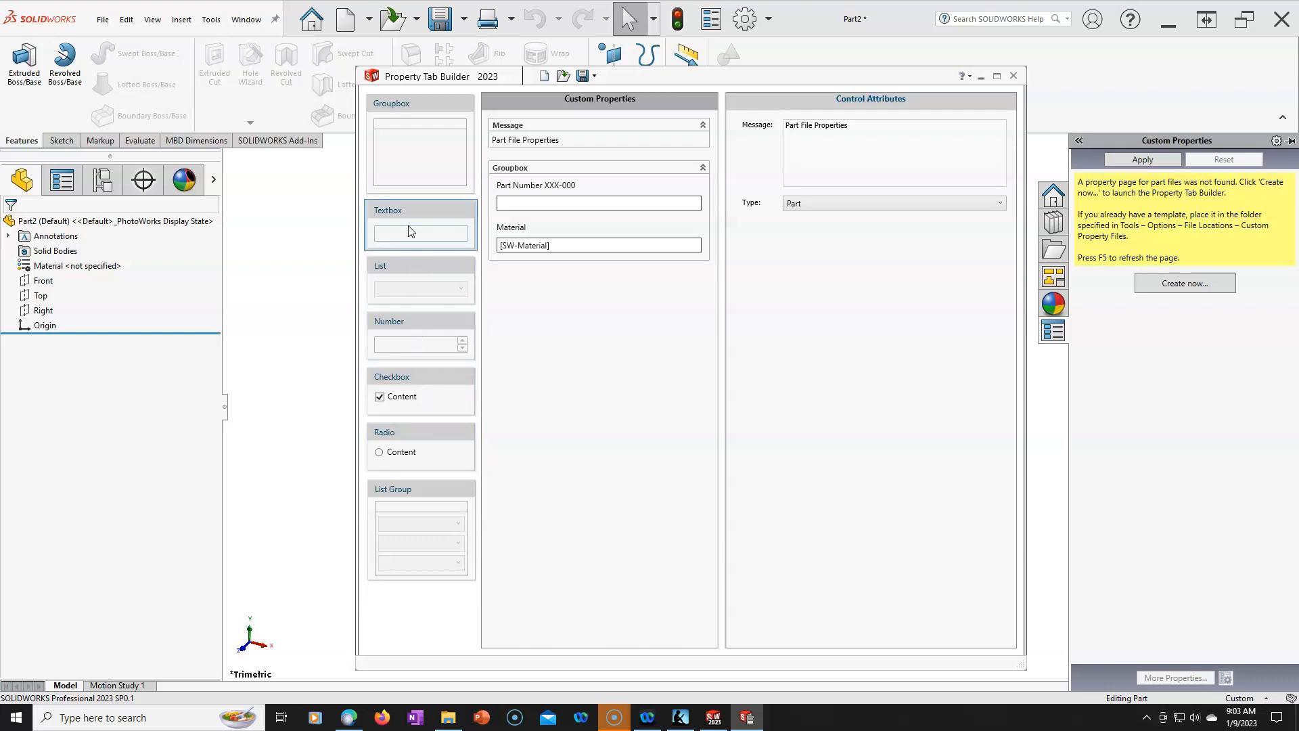
{"action": "left_click_drag", "start_coordinate": [408, 215], "coordinate": [557, 220]}
{"action": "double_click", "coordinate": [795, 142]}
{"action": "type", "text": "Revision"}
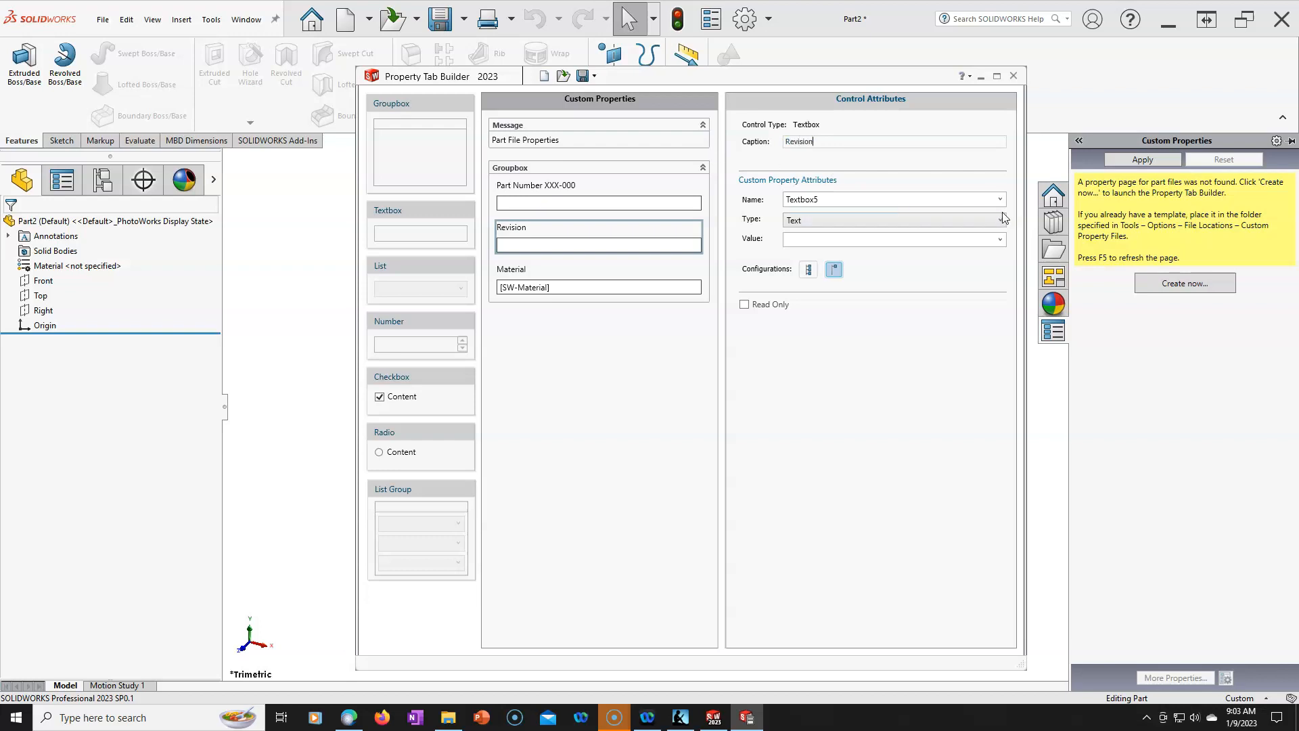
{"action": "left_click", "coordinate": [1001, 199]}
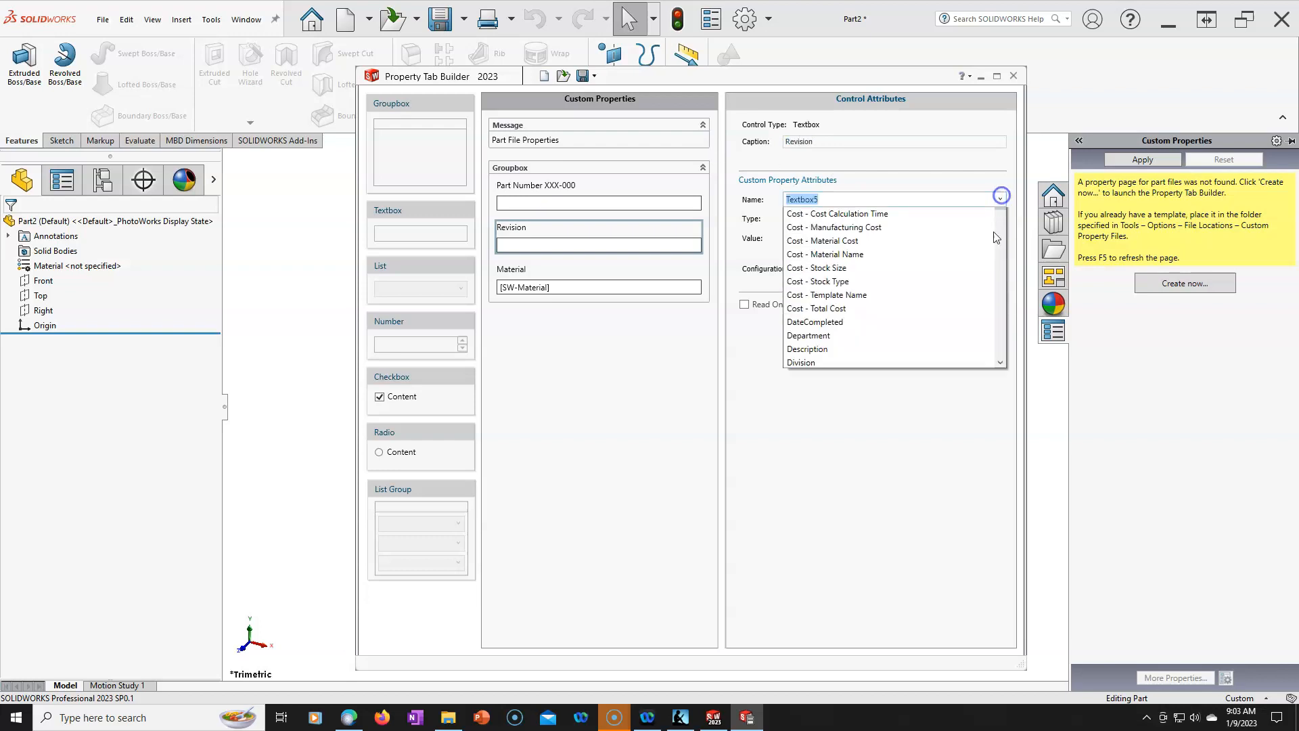
{"action": "scroll", "coordinate": [850, 349], "scroll_direction": "down", "scroll_amount": 5}
{"action": "scroll", "coordinate": [846, 350], "scroll_direction": "down", "scroll_amount": 2}
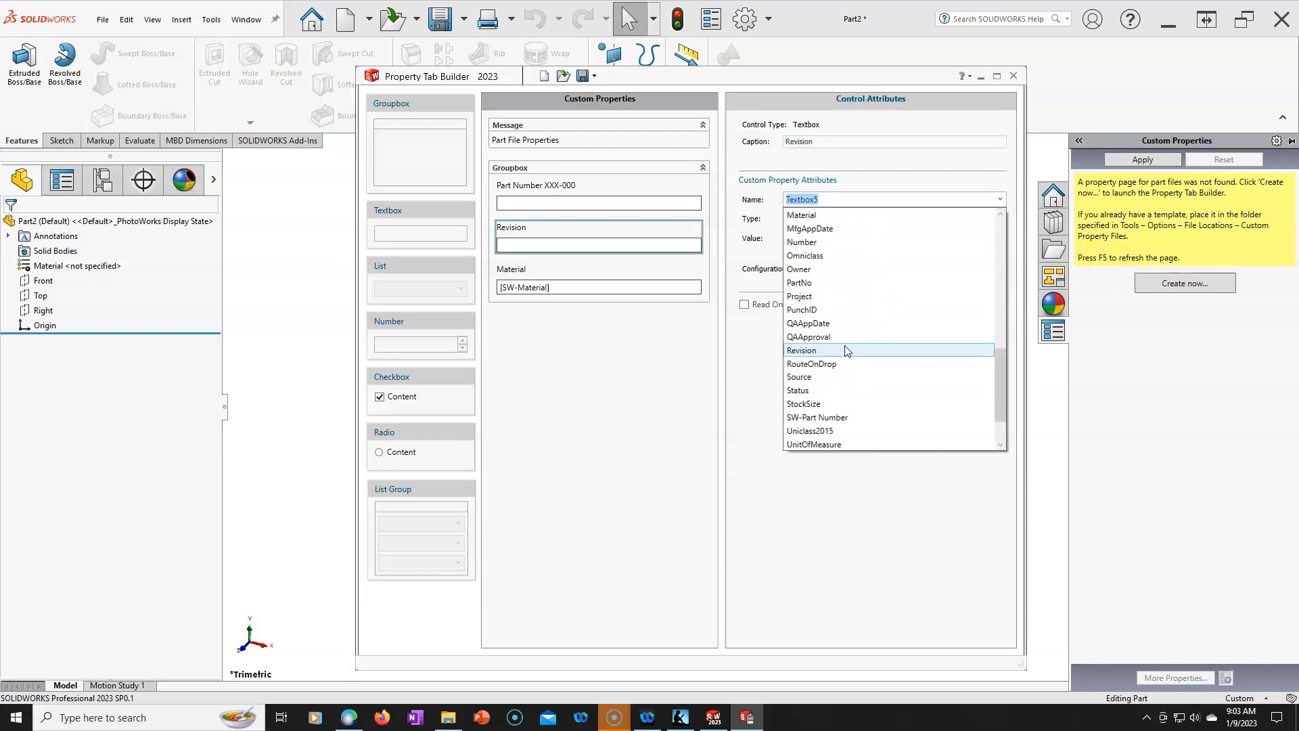
{"action": "left_click", "coordinate": [846, 349]}
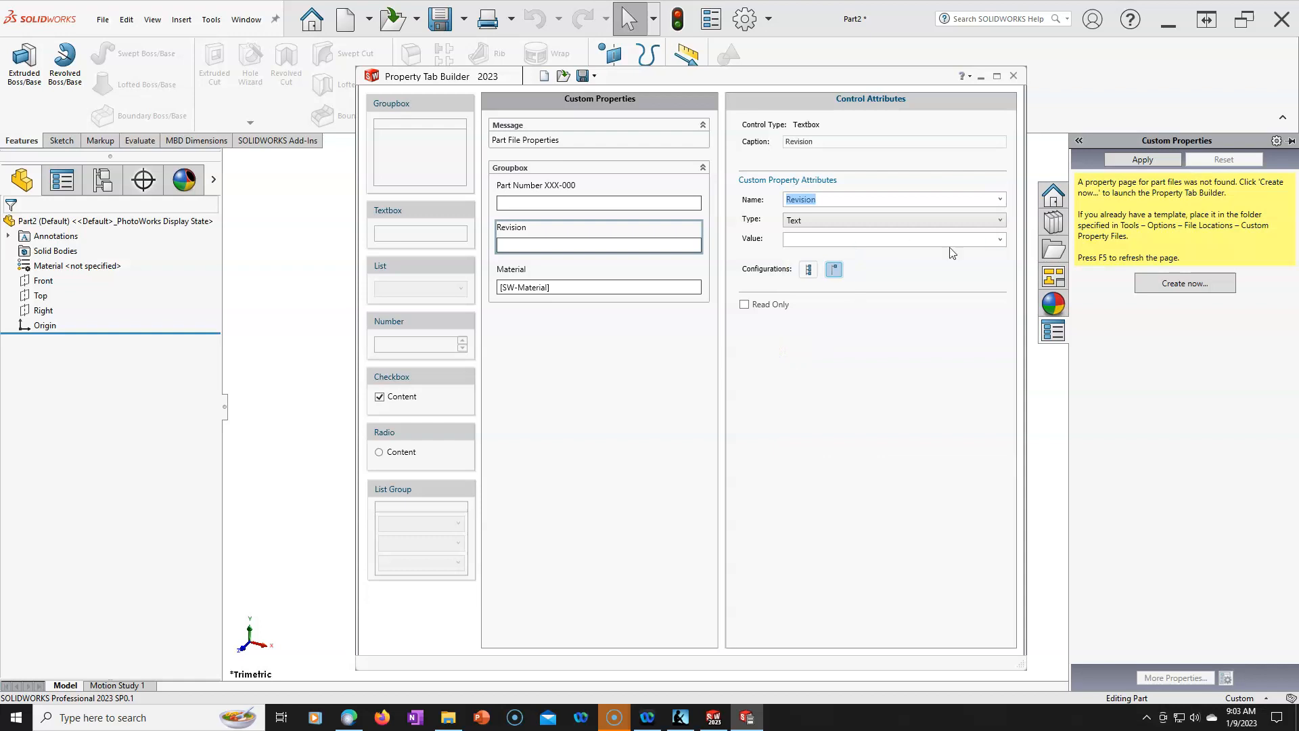
Set the Revision textbox's default value to A and make it a custom property for all configurations.
{"action": "left_click", "coordinate": [1000, 240]}
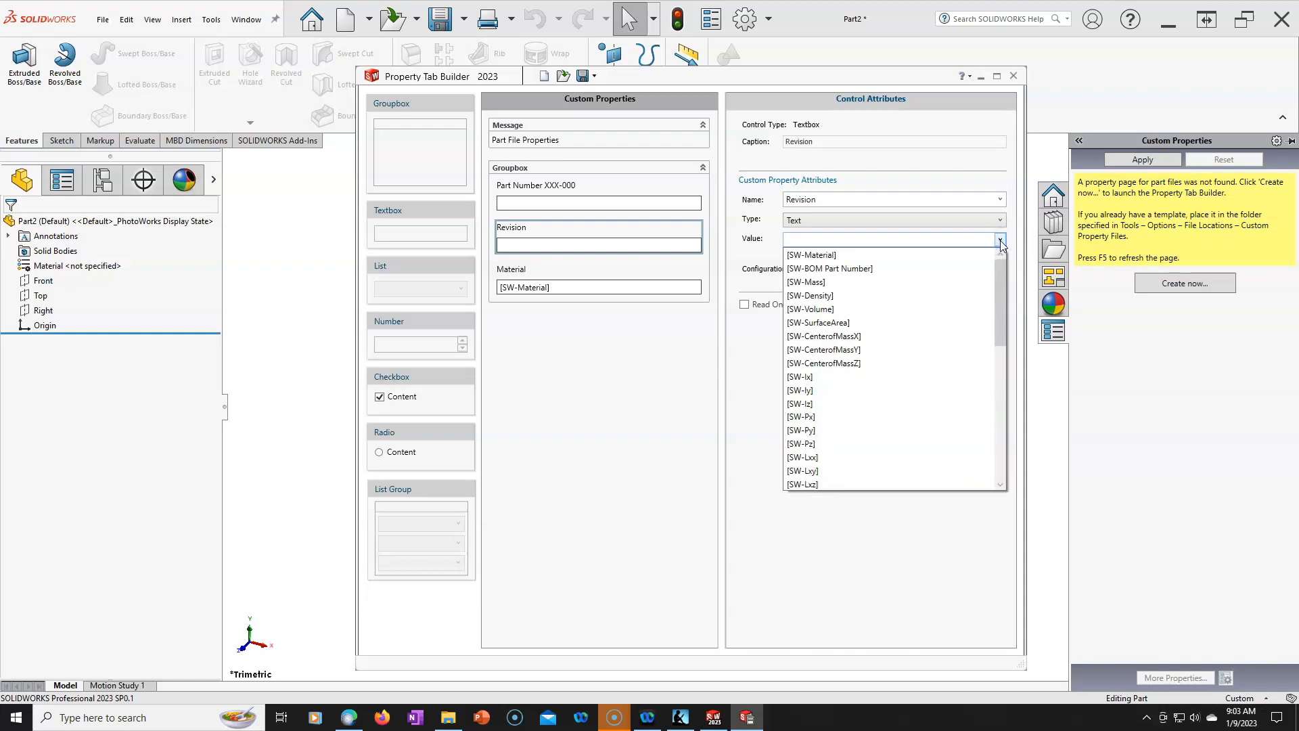
{"action": "left_click", "coordinate": [1001, 240]}
{"action": "left_click", "coordinate": [874, 239]}
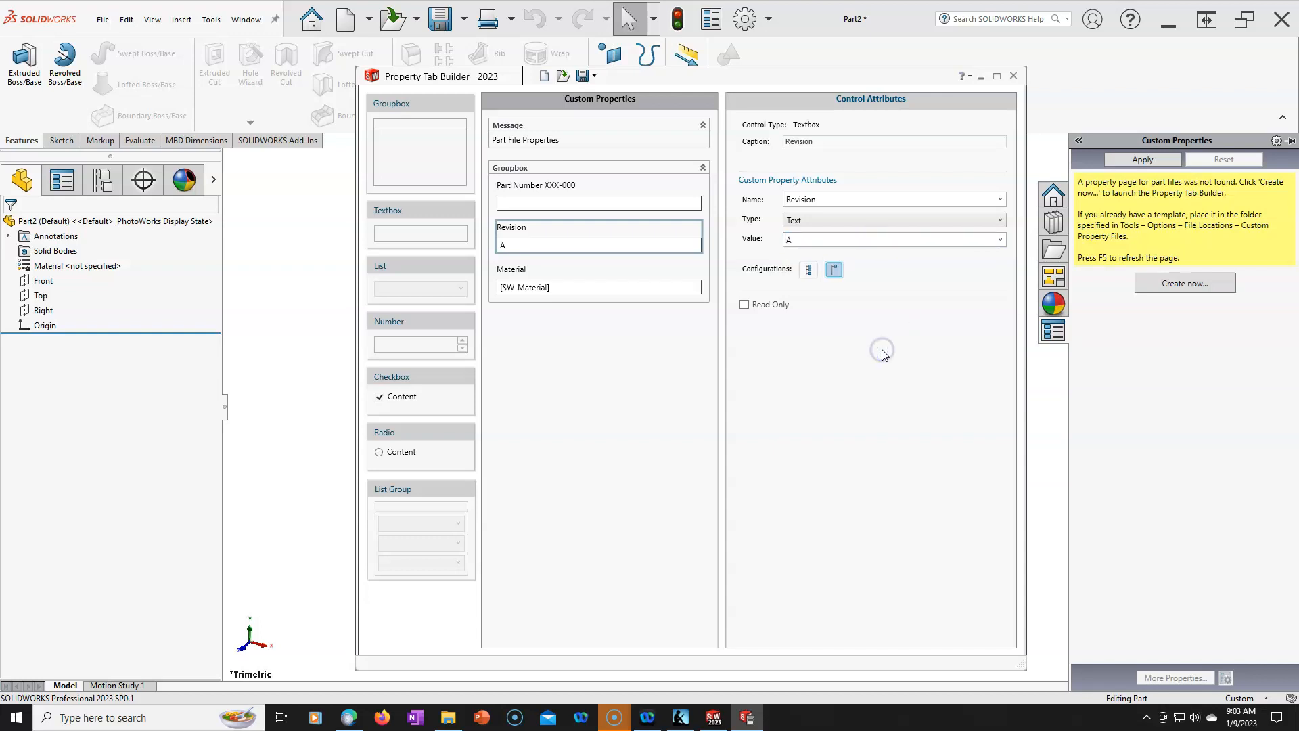
{"action": "left_click_drag", "start_coordinate": [801, 242], "coordinate": [784, 242]}
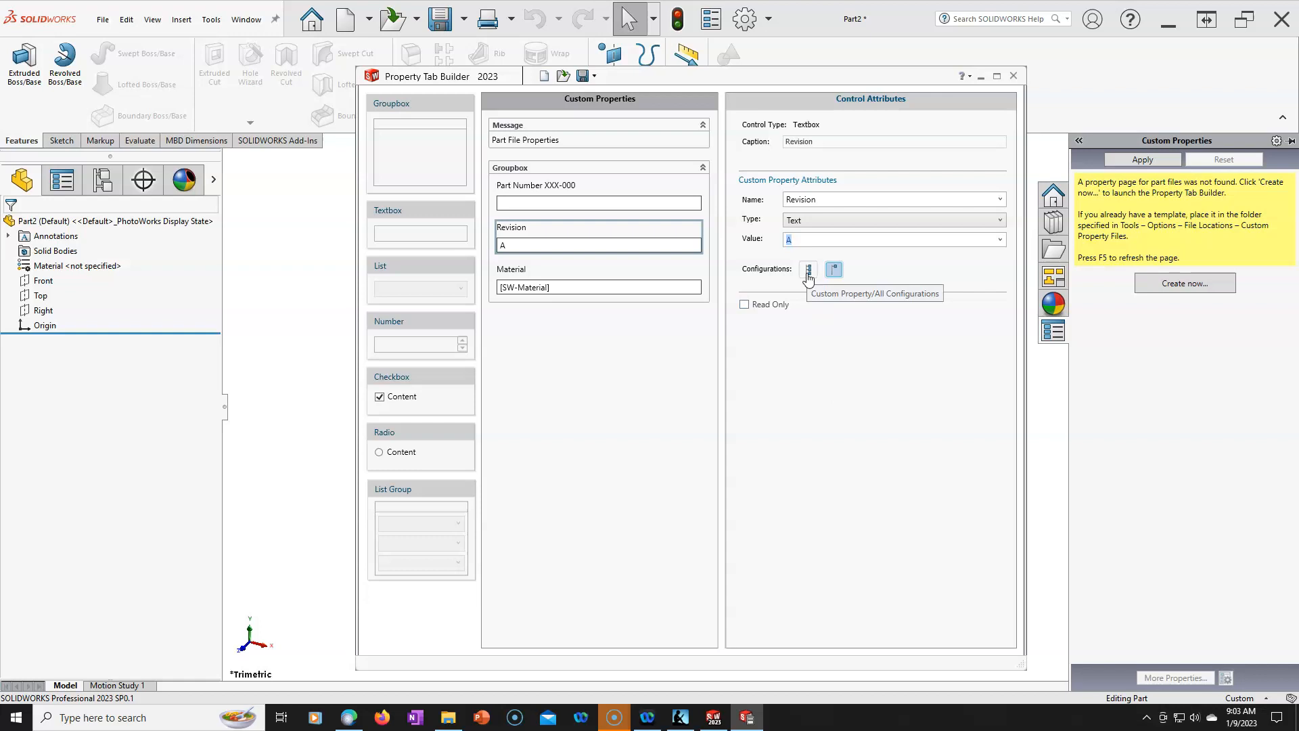
{"action": "left_click", "coordinate": [809, 276]}
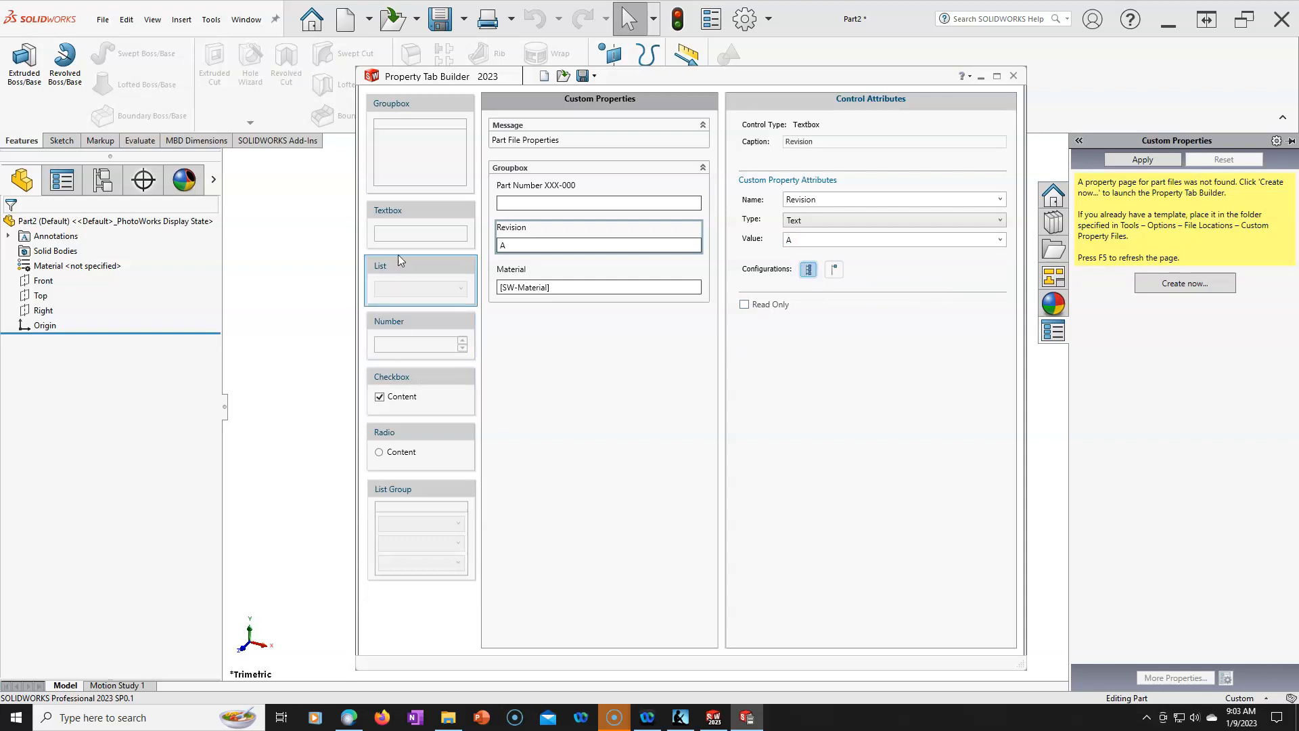
Add a second groupbox below the first one and place a list group beneath it.
{"action": "left_click_drag", "start_coordinate": [383, 88], "coordinate": [572, 368]}
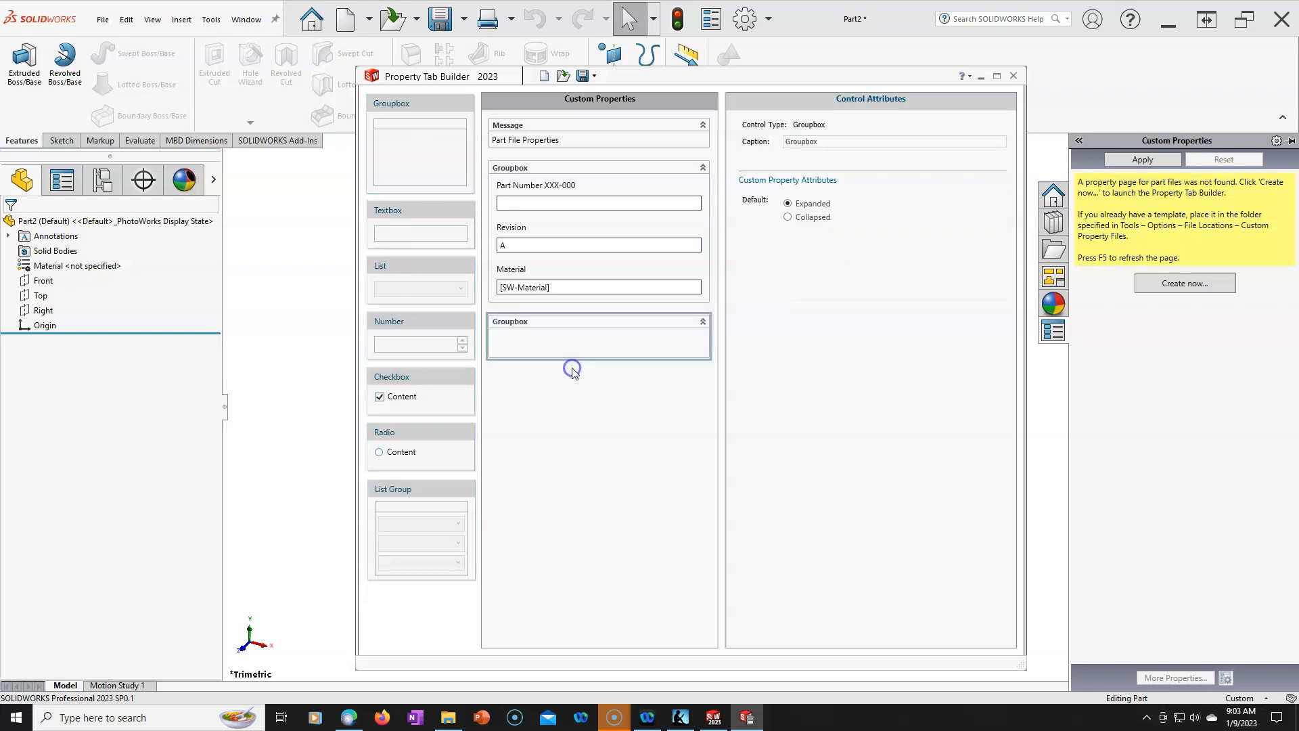
{"action": "double_click", "coordinate": [833, 145]}
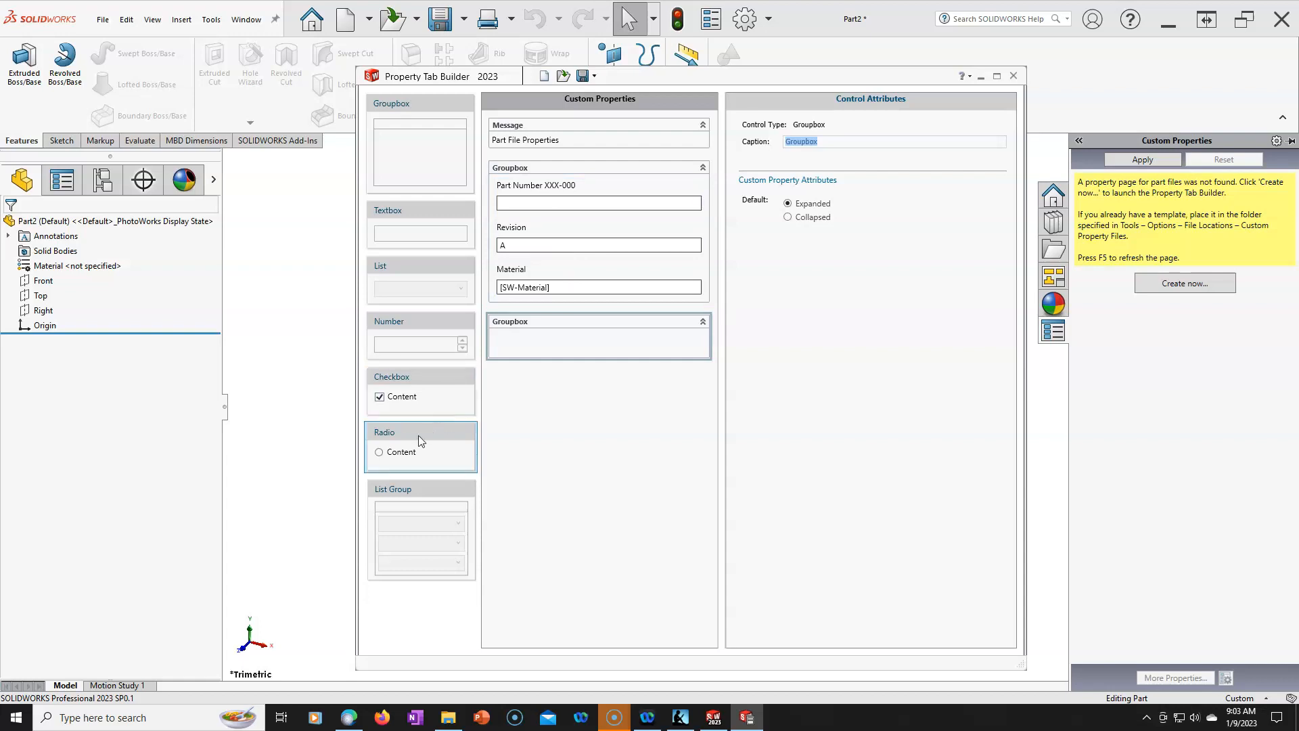
{"action": "left_click_drag", "start_coordinate": [406, 494], "coordinate": [553, 348]}
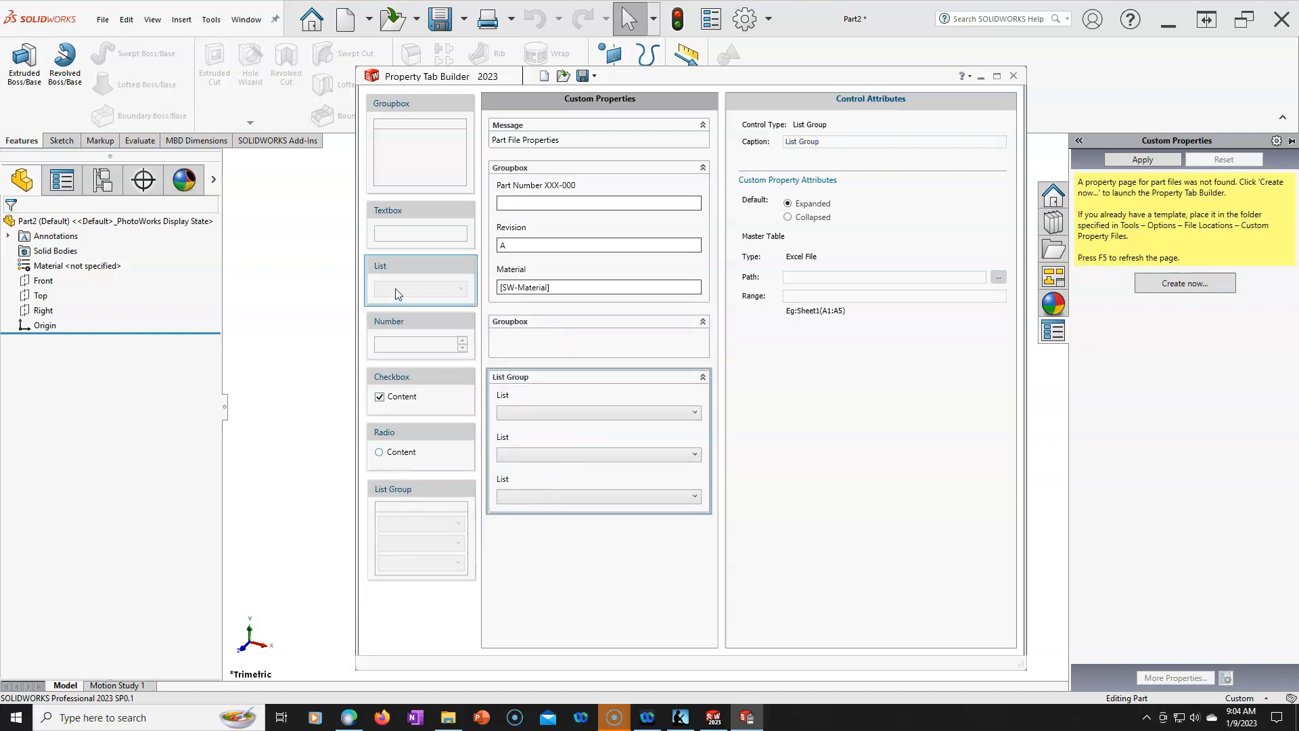
{"action": "left_click_drag", "start_coordinate": [417, 512], "coordinate": [406, 525]}
Replace the list group with a single list placed inside the second groupbox.
{"action": "right_click", "coordinate": [562, 398]}
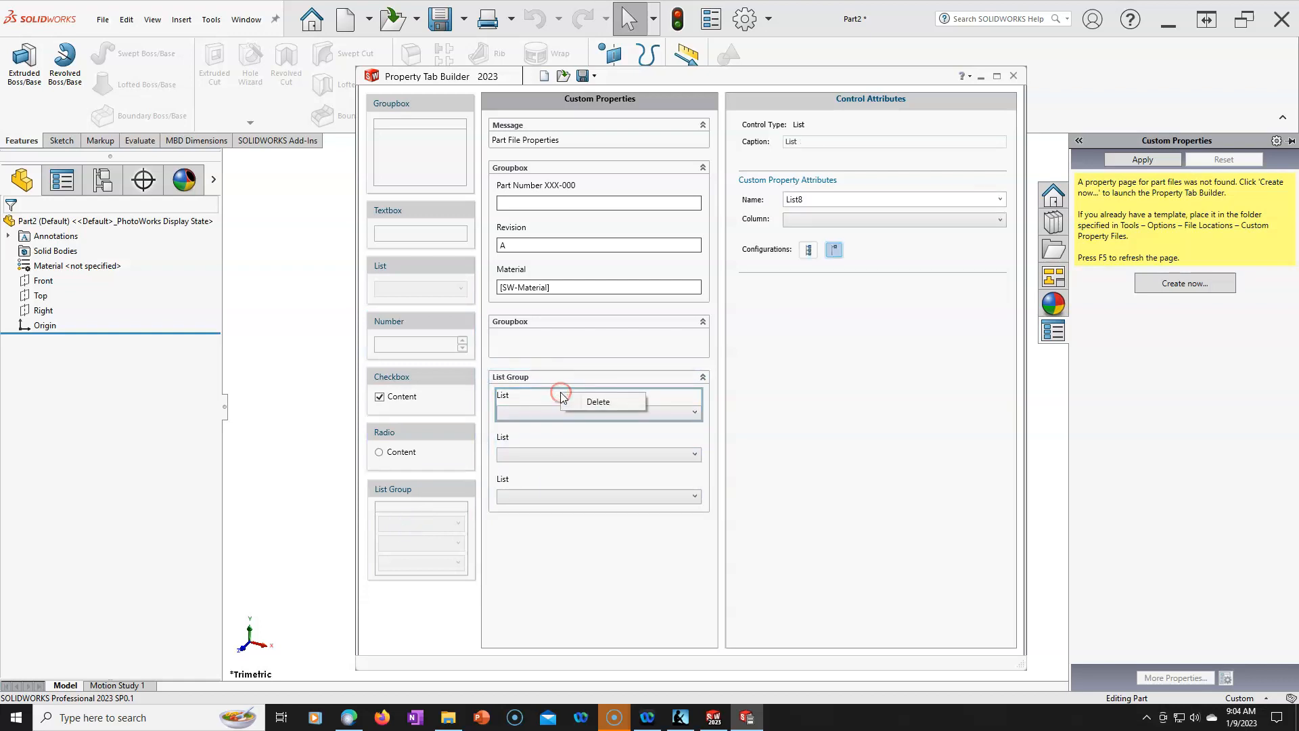
{"action": "left_click", "coordinate": [619, 405]}
{"action": "left_click_drag", "start_coordinate": [410, 268], "coordinate": [554, 346]}
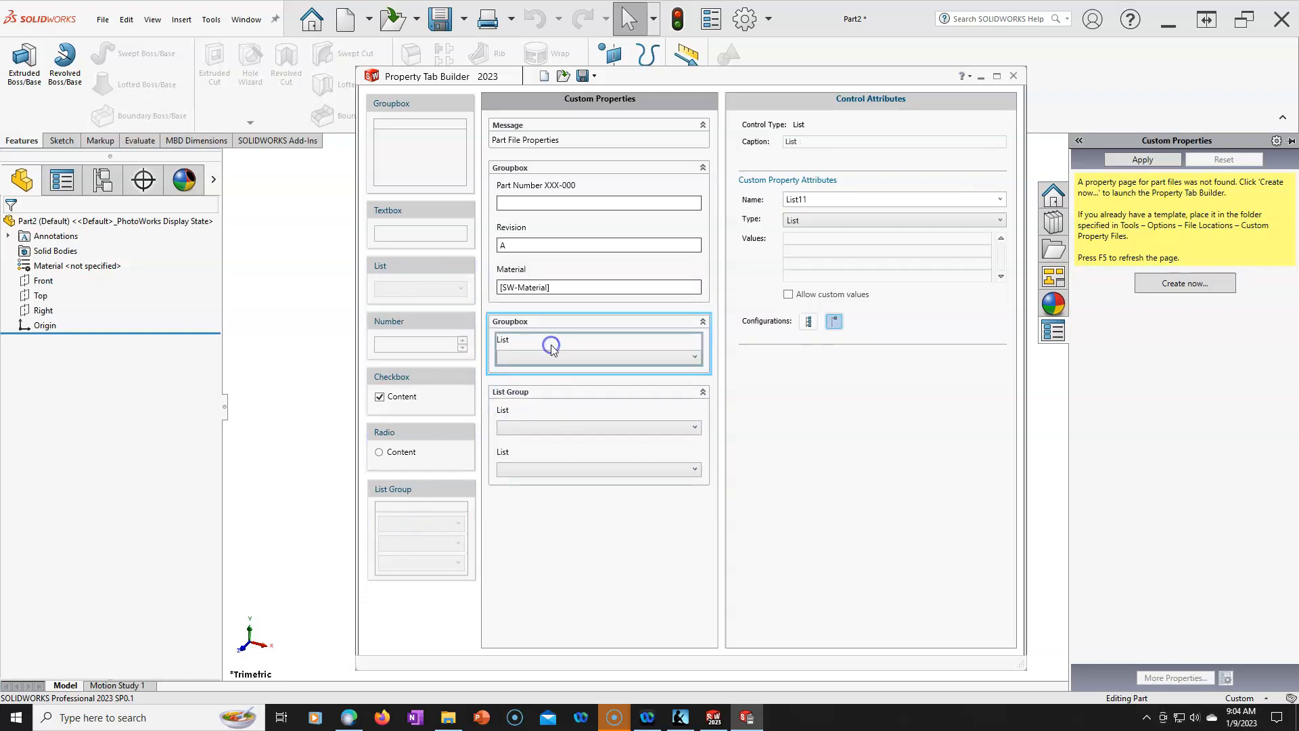
{"action": "right_click", "coordinate": [579, 394]}
{"action": "left_click", "coordinate": [616, 403]}
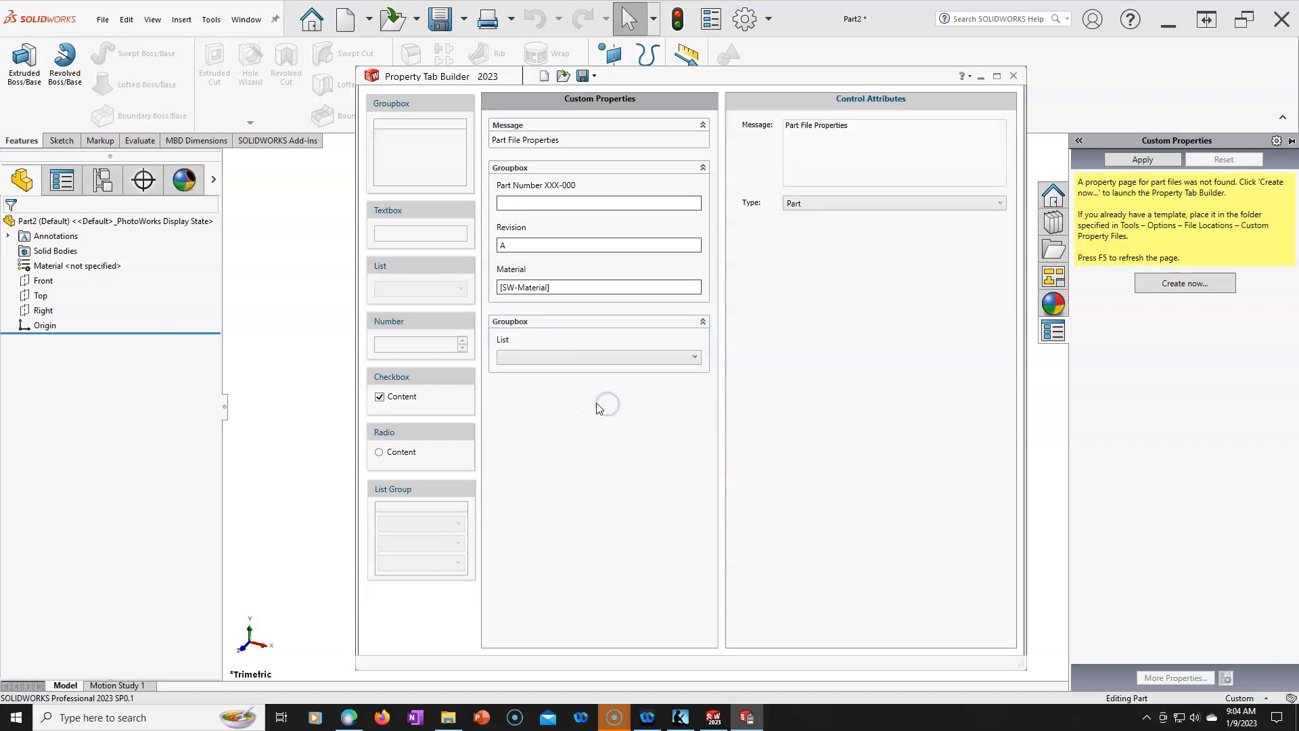
Assign the predefined DrawnBy property name to the list in the second groupbox.
{"action": "left_click", "coordinate": [809, 205]}
{"action": "left_click", "coordinate": [799, 218]}
{"action": "left_click", "coordinate": [602, 356]}
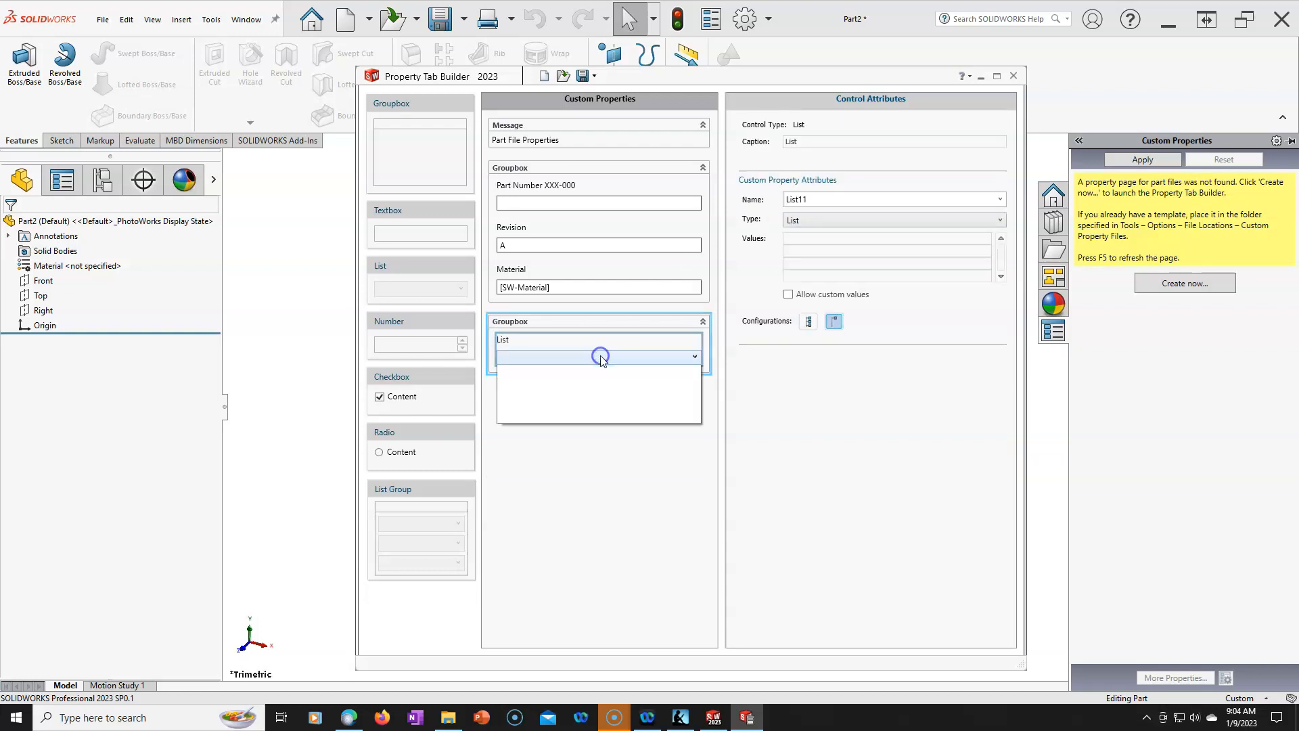
{"action": "double_click", "coordinate": [819, 200]}
{"action": "type", "text": "D"}
{"action": "left_click", "coordinate": [1000, 199]}
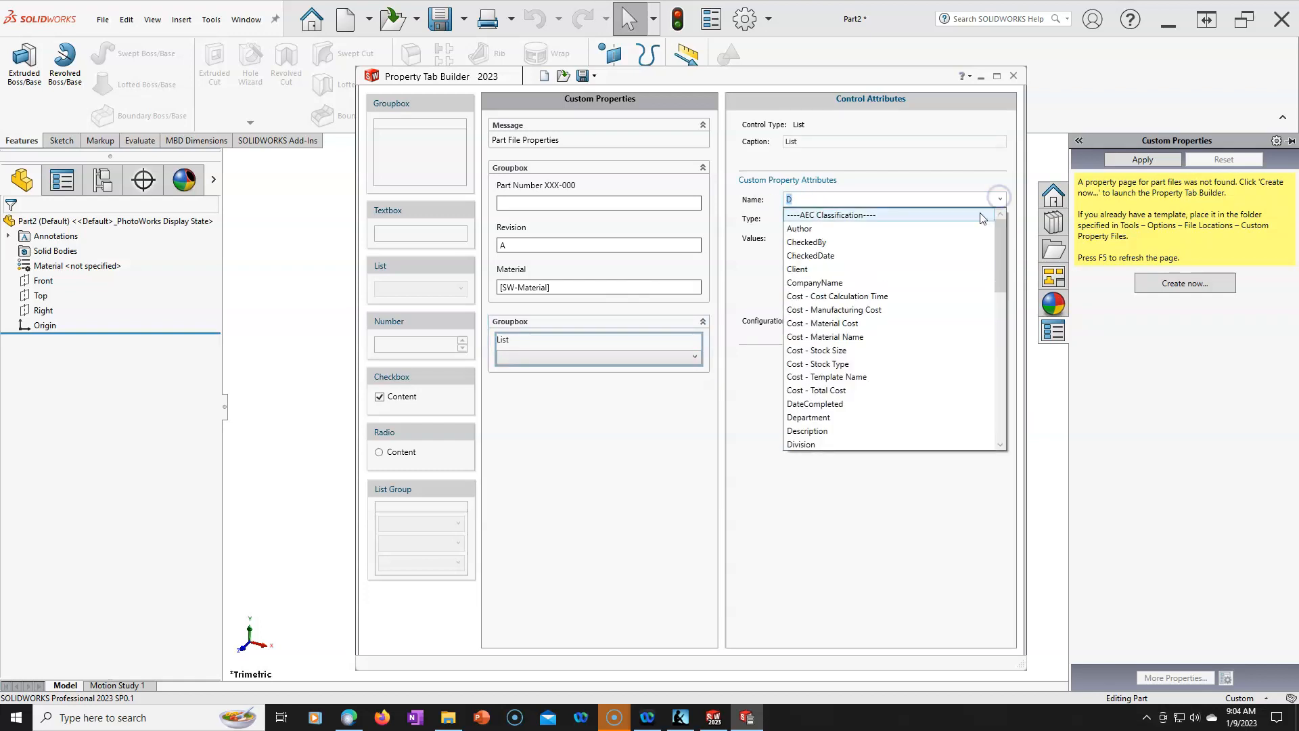
{"action": "scroll", "coordinate": [829, 443], "scroll_direction": "down", "scroll_amount": 2}
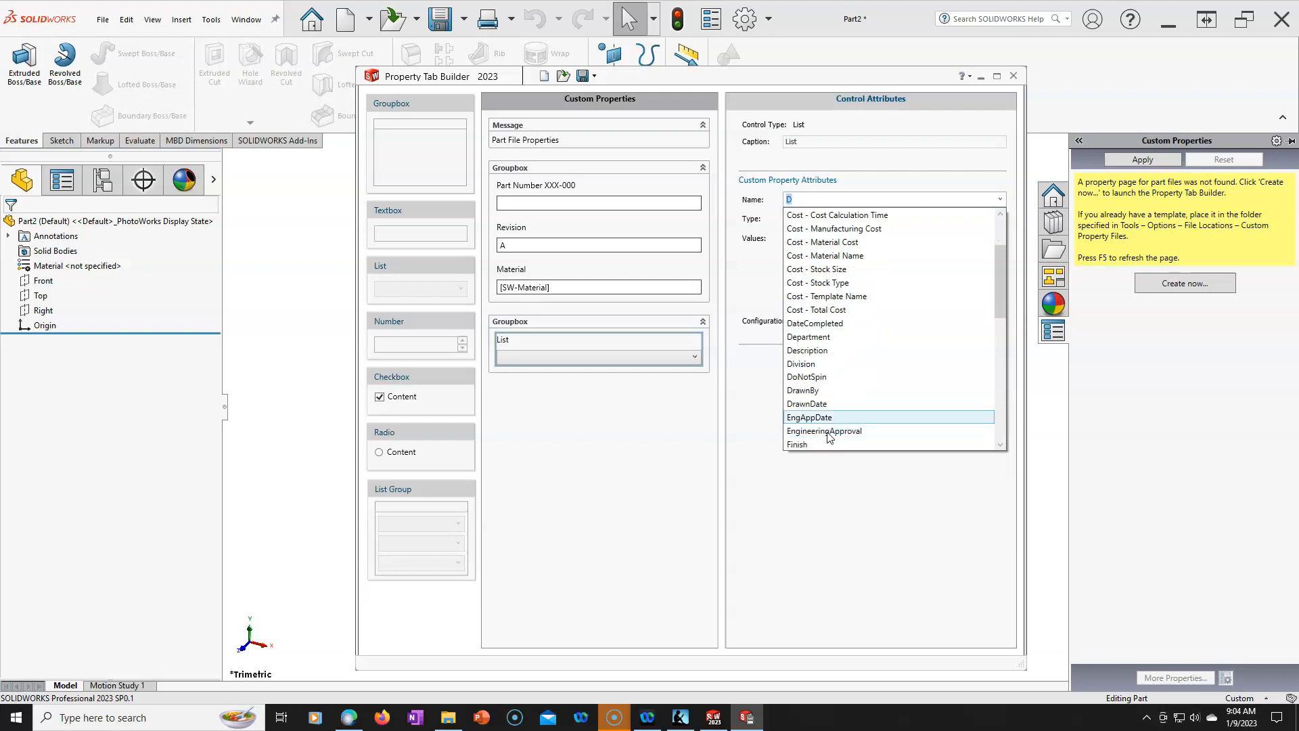
{"action": "left_click", "coordinate": [836, 387]}
Configure the DrawnBy list with the drafter's initials as a value, custom values allowed, and applied to all configurations.
{"action": "left_click", "coordinate": [818, 237]}
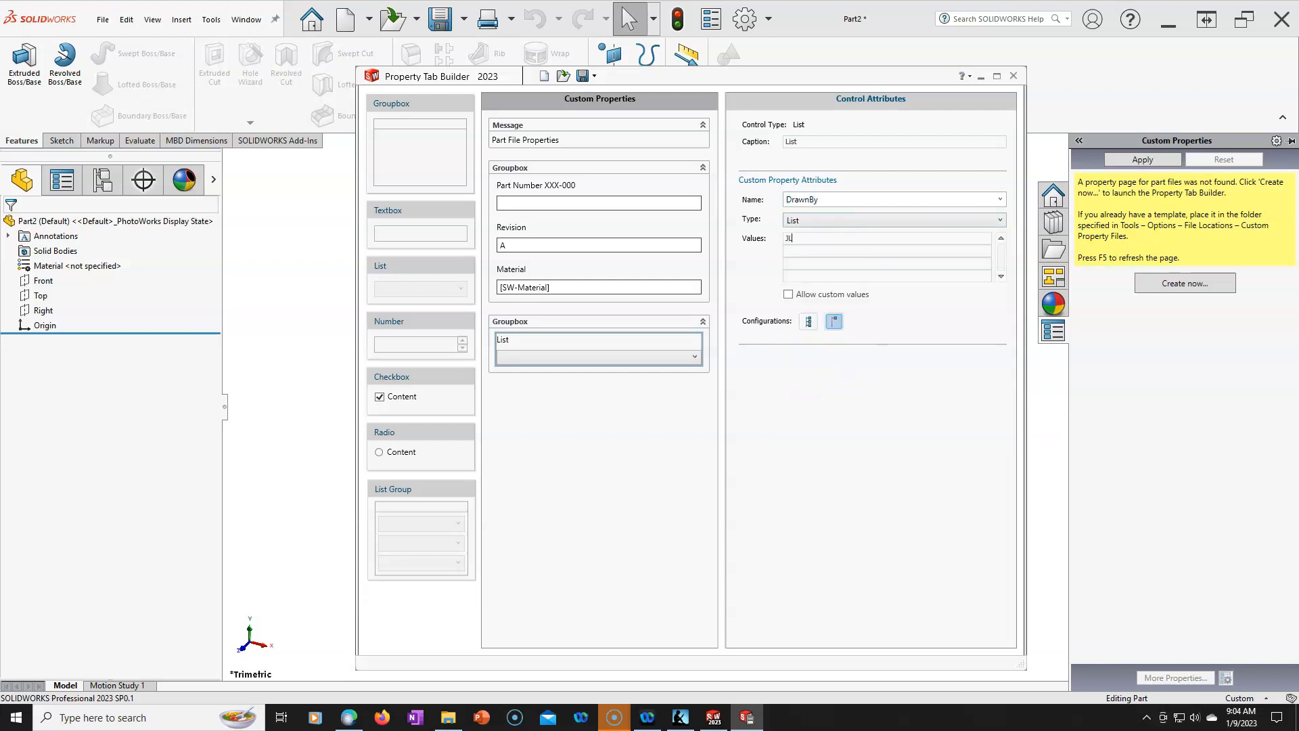
{"action": "left_click", "coordinate": [789, 295]}
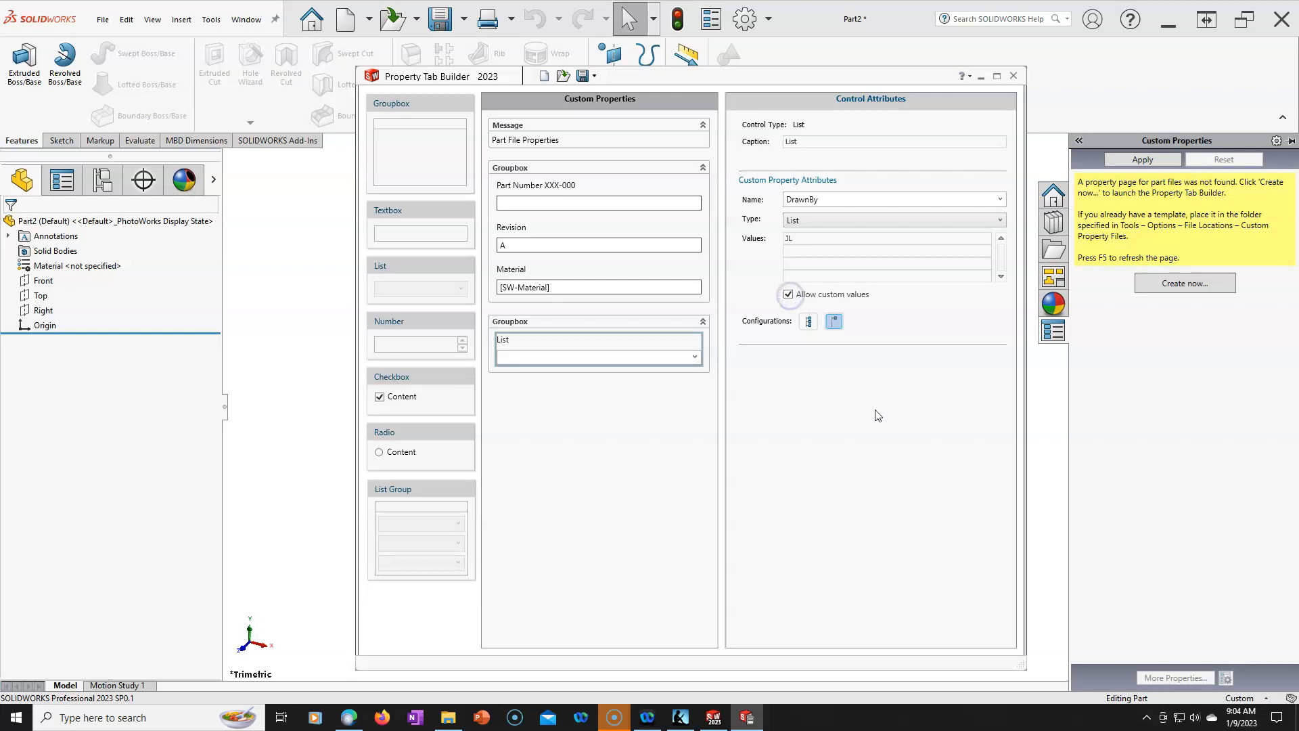
{"action": "left_click", "coordinate": [808, 322]}
Move the Revision textbox into the second groupbox above the list and check the settings and choices of the DrawnBy list.
{"action": "left_click_drag", "start_coordinate": [532, 233], "coordinate": [534, 309]}
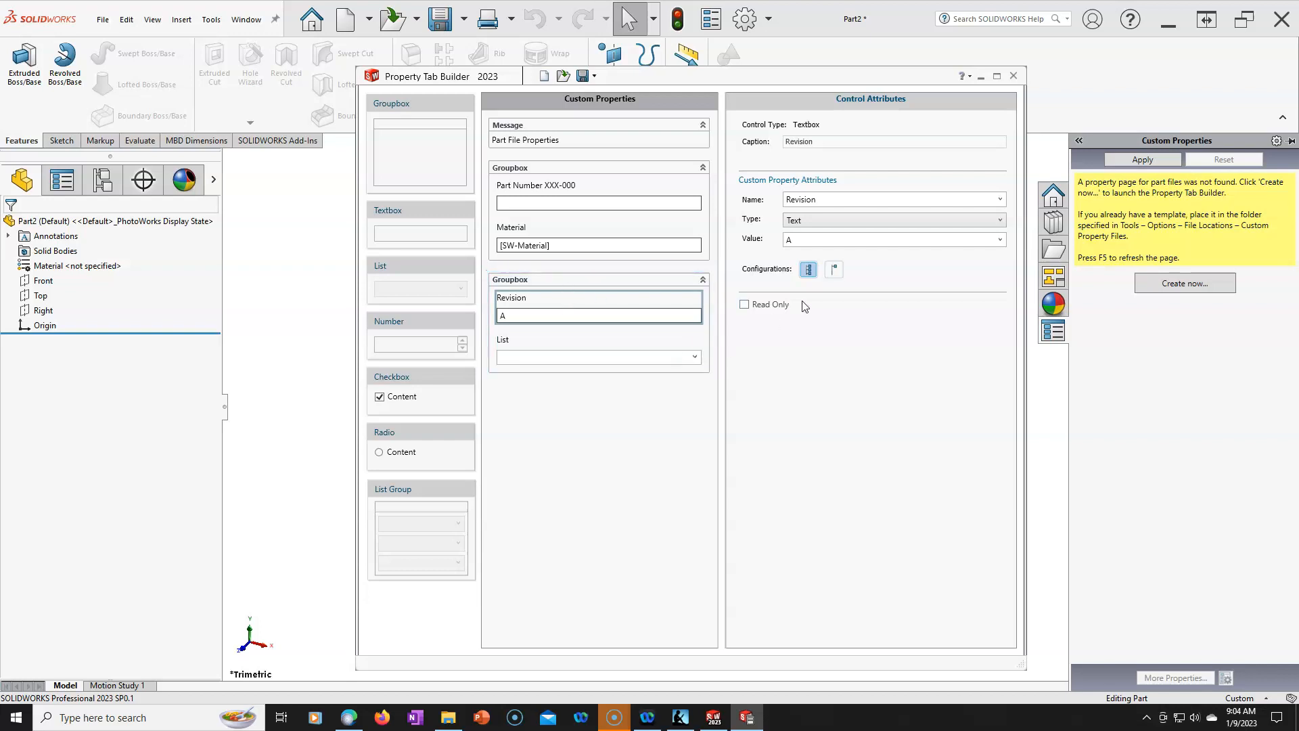
{"action": "left_click", "coordinate": [553, 351]}
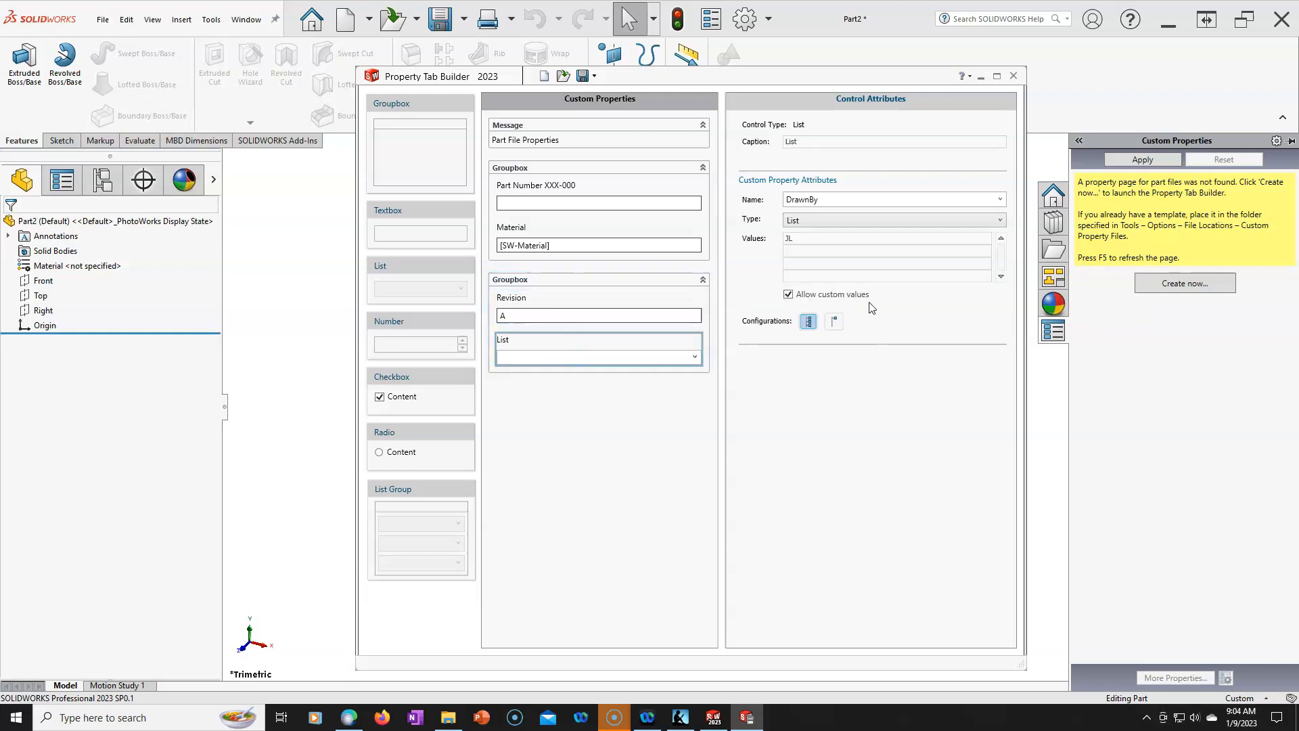
{"action": "left_click", "coordinate": [696, 357]}
{"action": "left_click", "coordinate": [696, 357]}
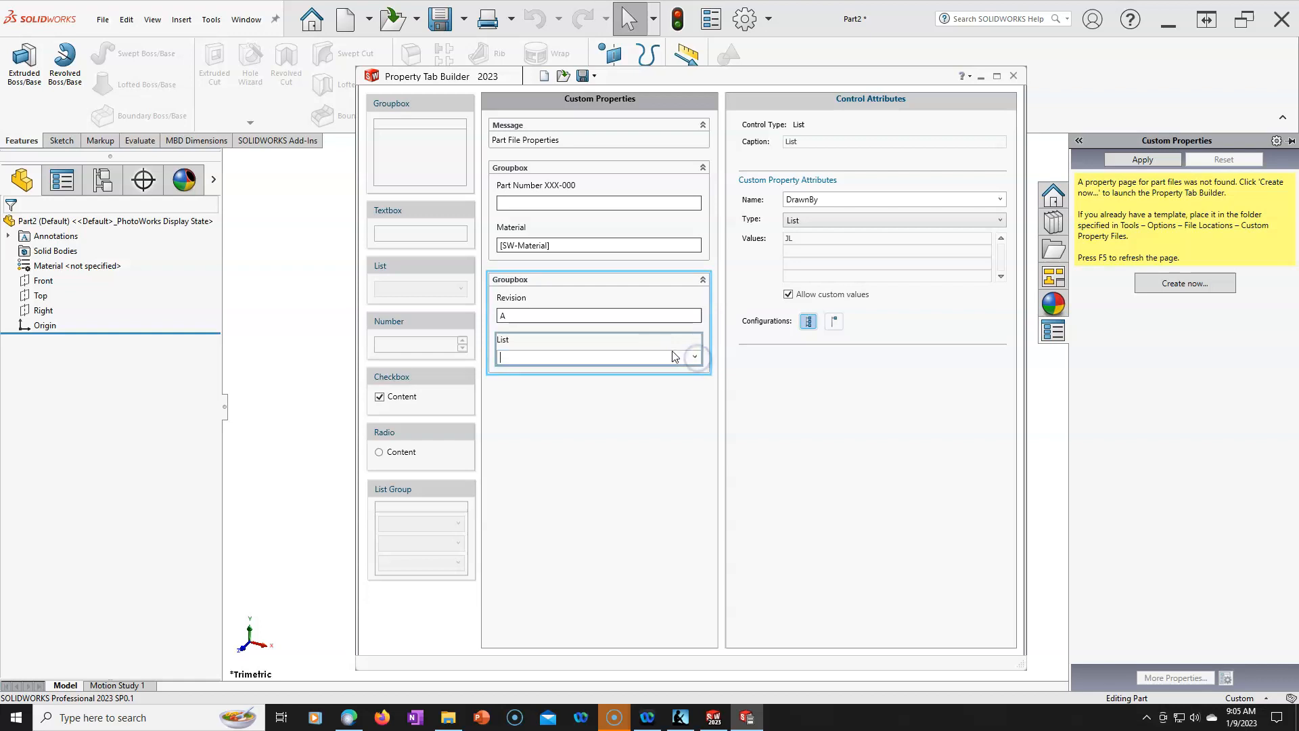
{"action": "left_click", "coordinate": [789, 250]}
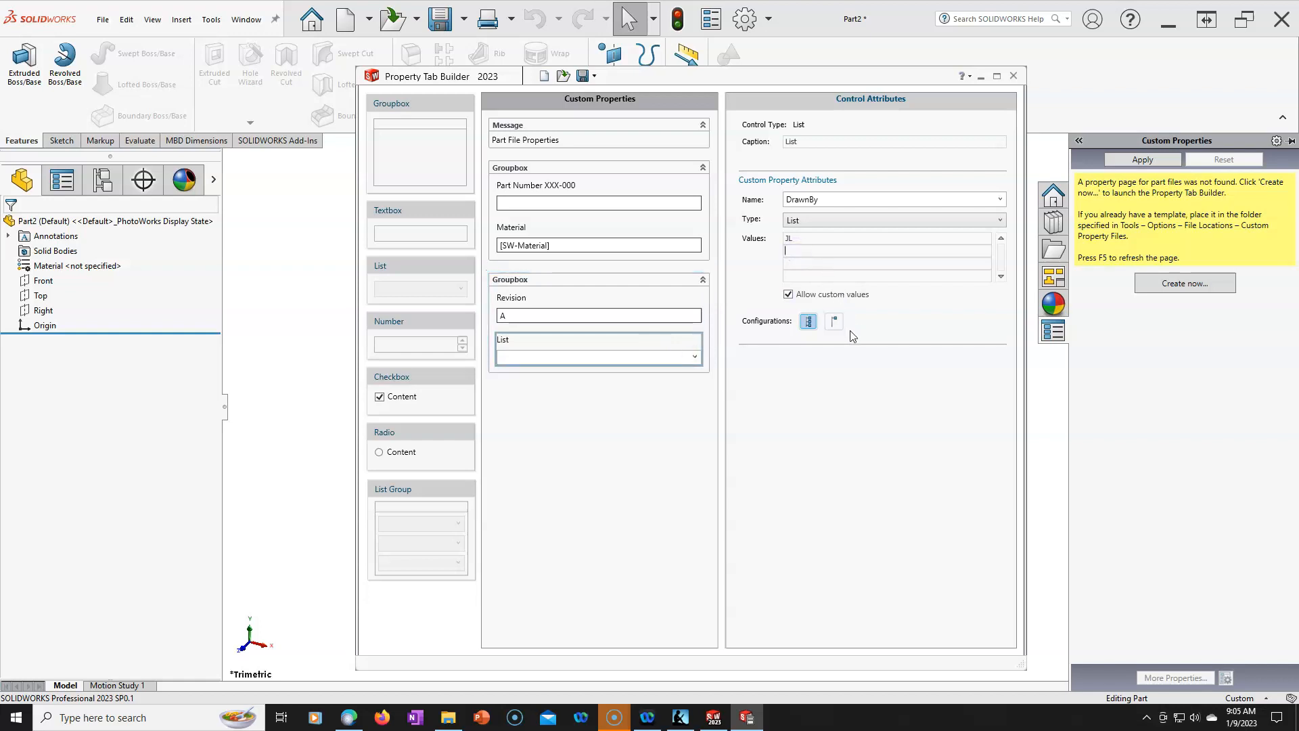
{"action": "left_click", "coordinate": [538, 432]}
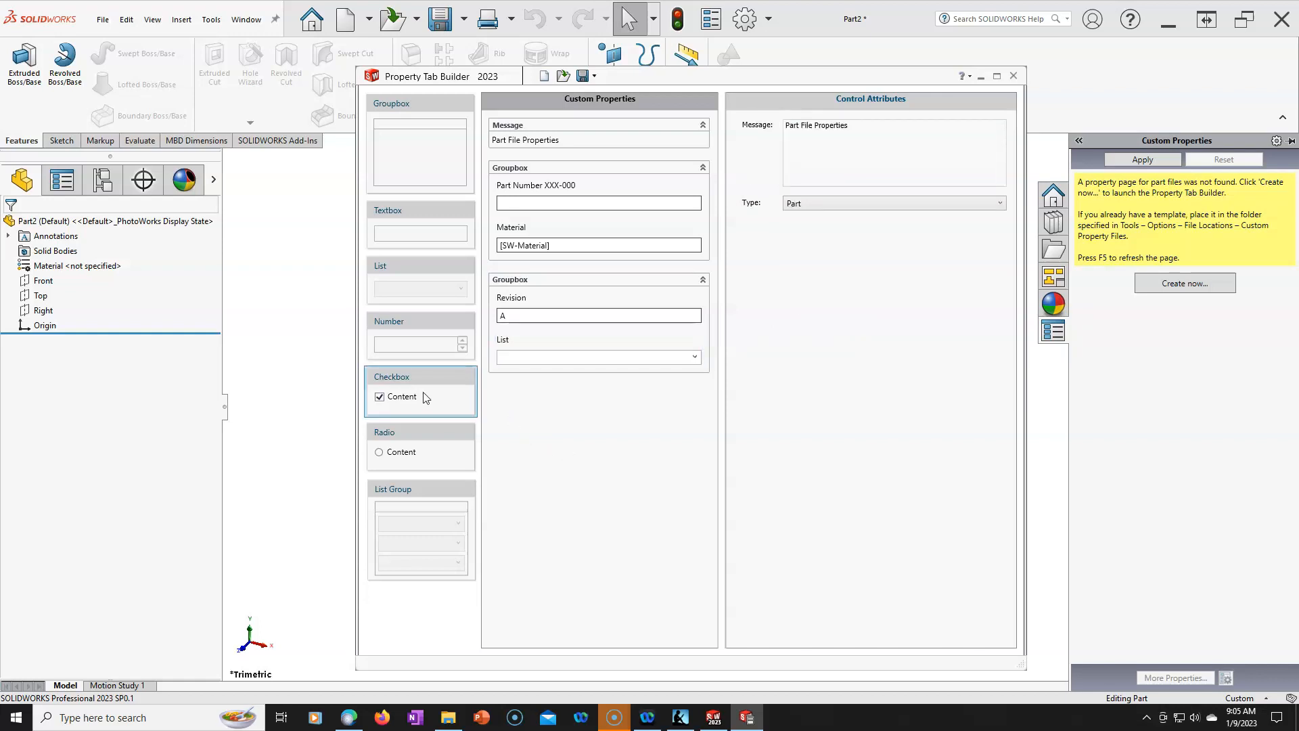
Add a checkbox below the list with the property name Vendor, the checked value Internal and the unchecked value External.
{"action": "left_click_drag", "start_coordinate": [398, 380], "coordinate": [545, 380]}
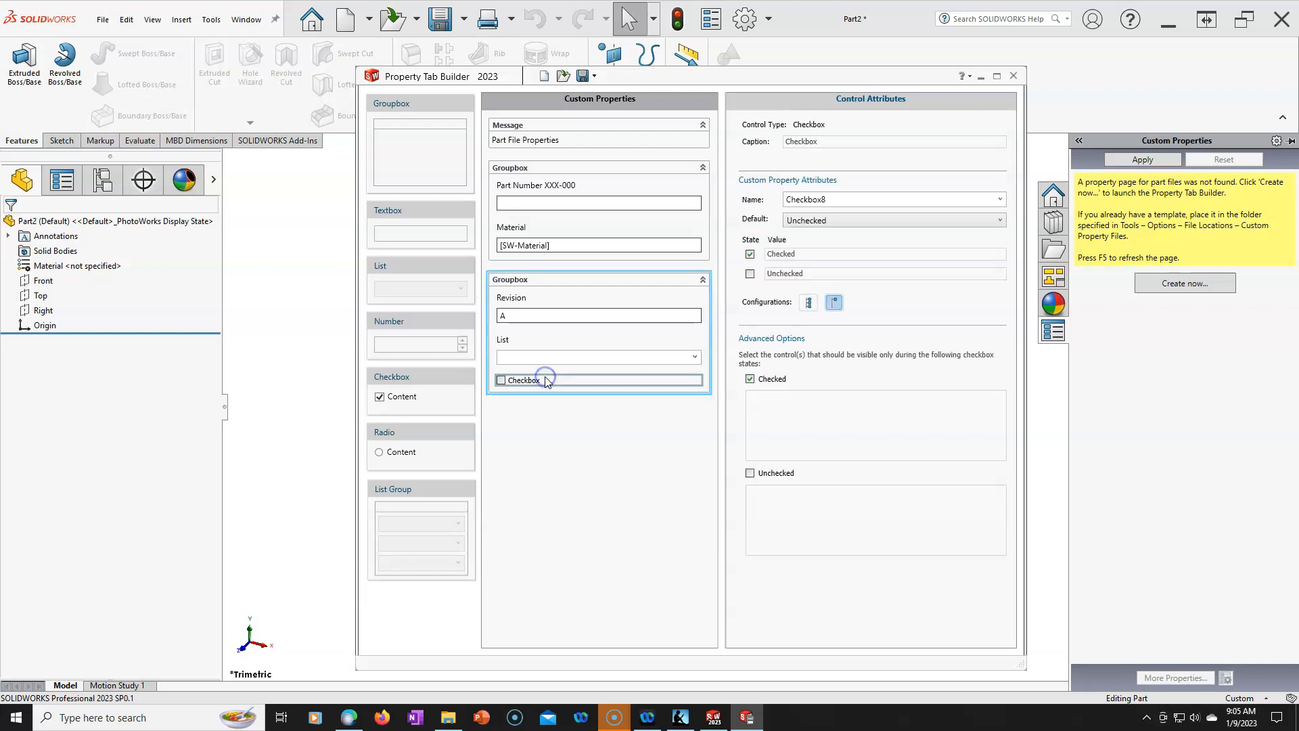
{"action": "left_click_drag", "start_coordinate": [852, 196], "coordinate": [771, 196]}
{"action": "type", "text": "Vendor"}
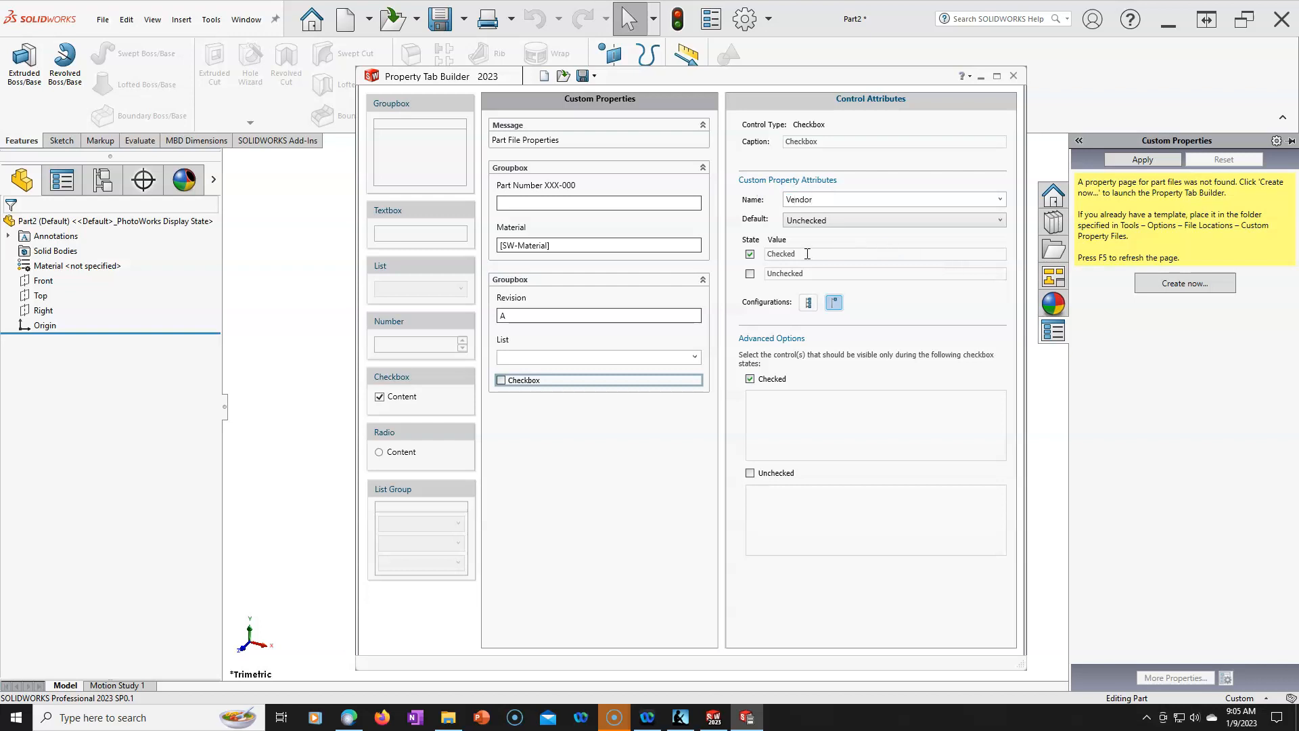
{"action": "double_click", "coordinate": [777, 253]}
{"action": "type", "text": "Internal"}
{"action": "left_click_drag", "start_coordinate": [809, 274], "coordinate": [746, 270]}
{"action": "type", "text": "External"}
{"action": "left_click", "coordinate": [854, 414]}
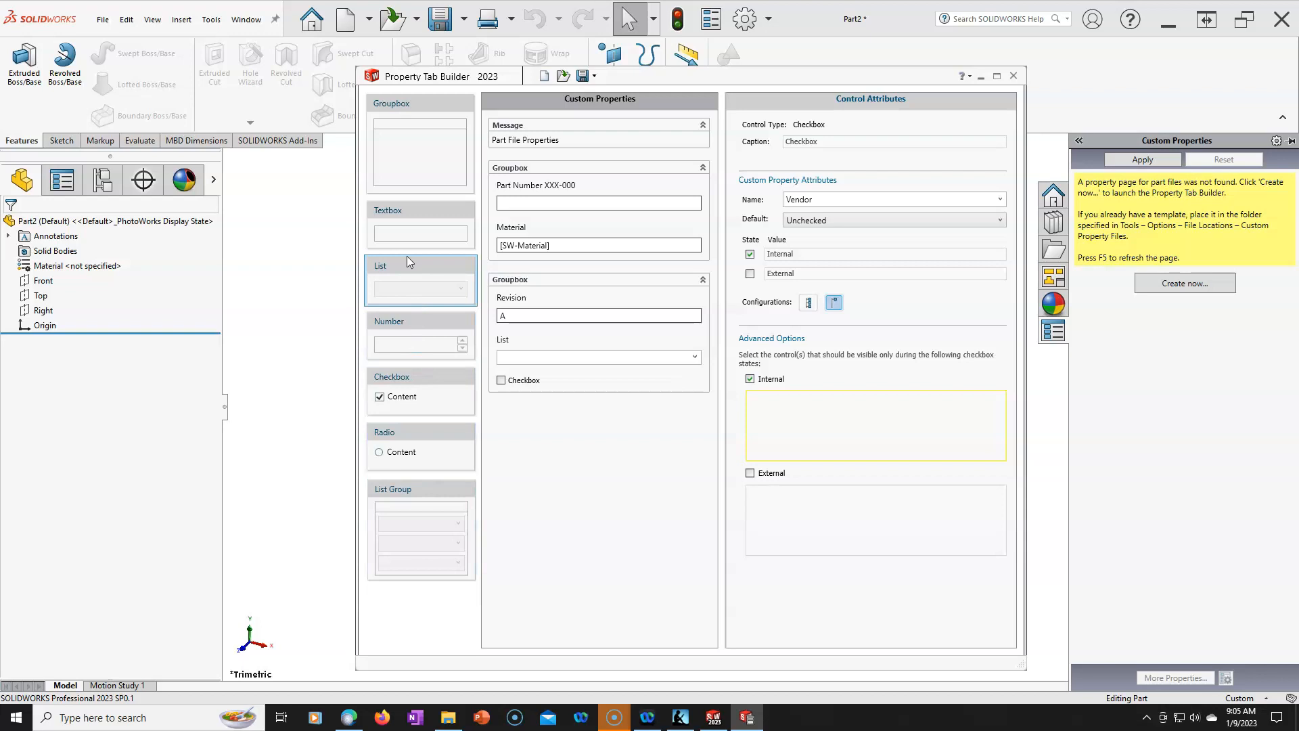
Try to add a textbox that is visible only in the Vendor checkbox's Internal state, placing it below the checkbox.
{"action": "left_click_drag", "start_coordinate": [406, 214], "coordinate": [819, 409]}
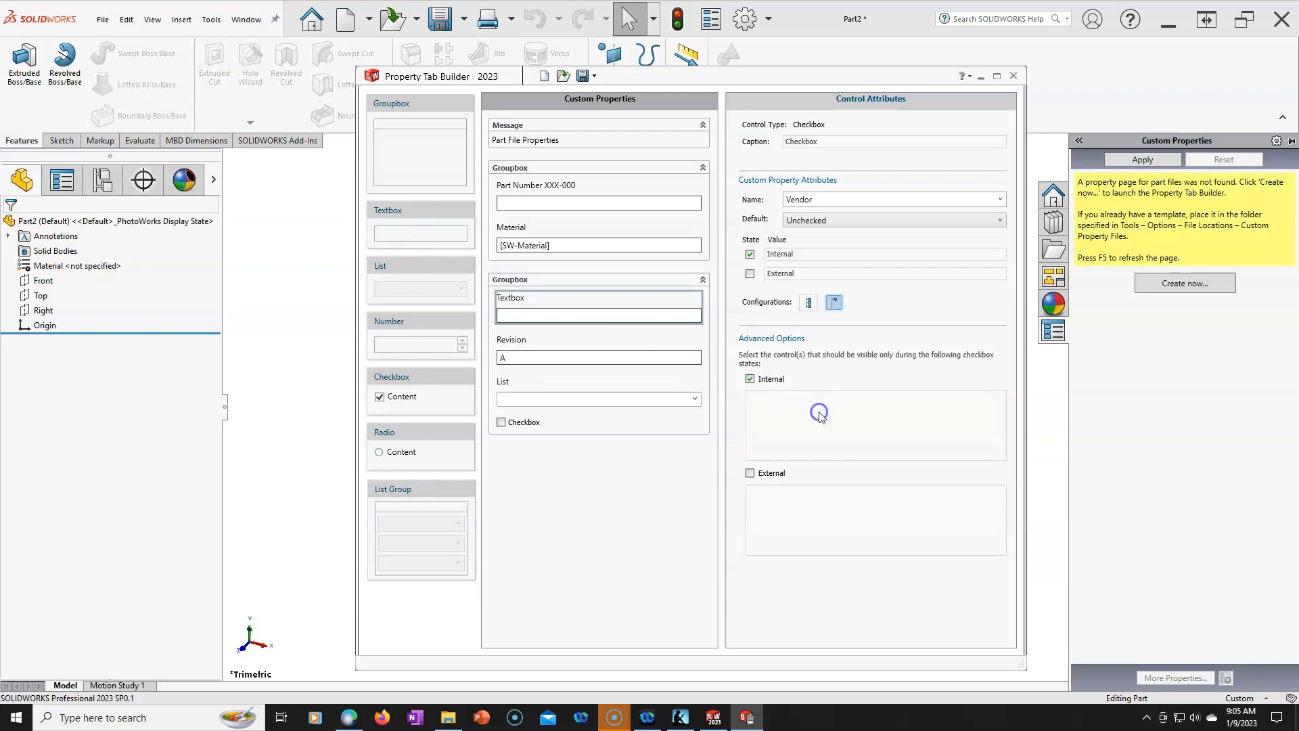
{"action": "left_click_drag", "start_coordinate": [526, 302], "coordinate": [532, 421]}
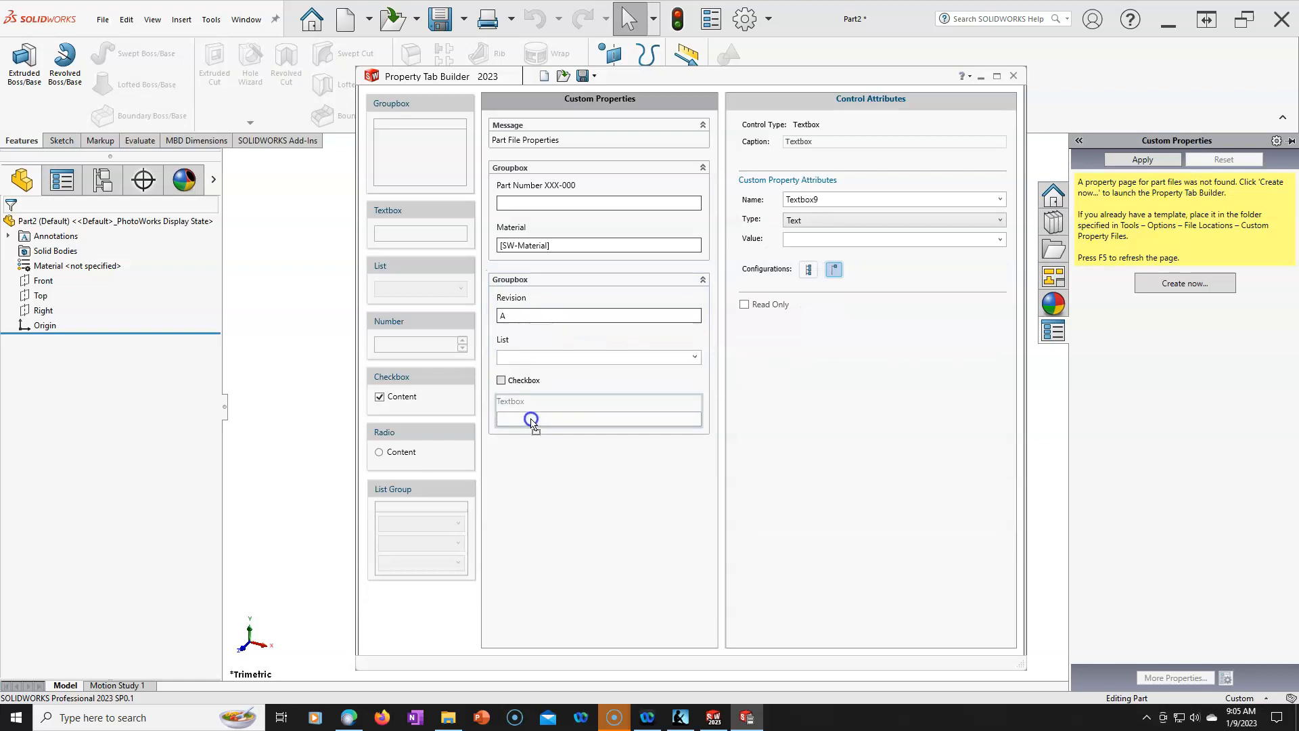
{"action": "left_click", "coordinate": [532, 380]}
{"action": "left_click", "coordinate": [837, 412]}
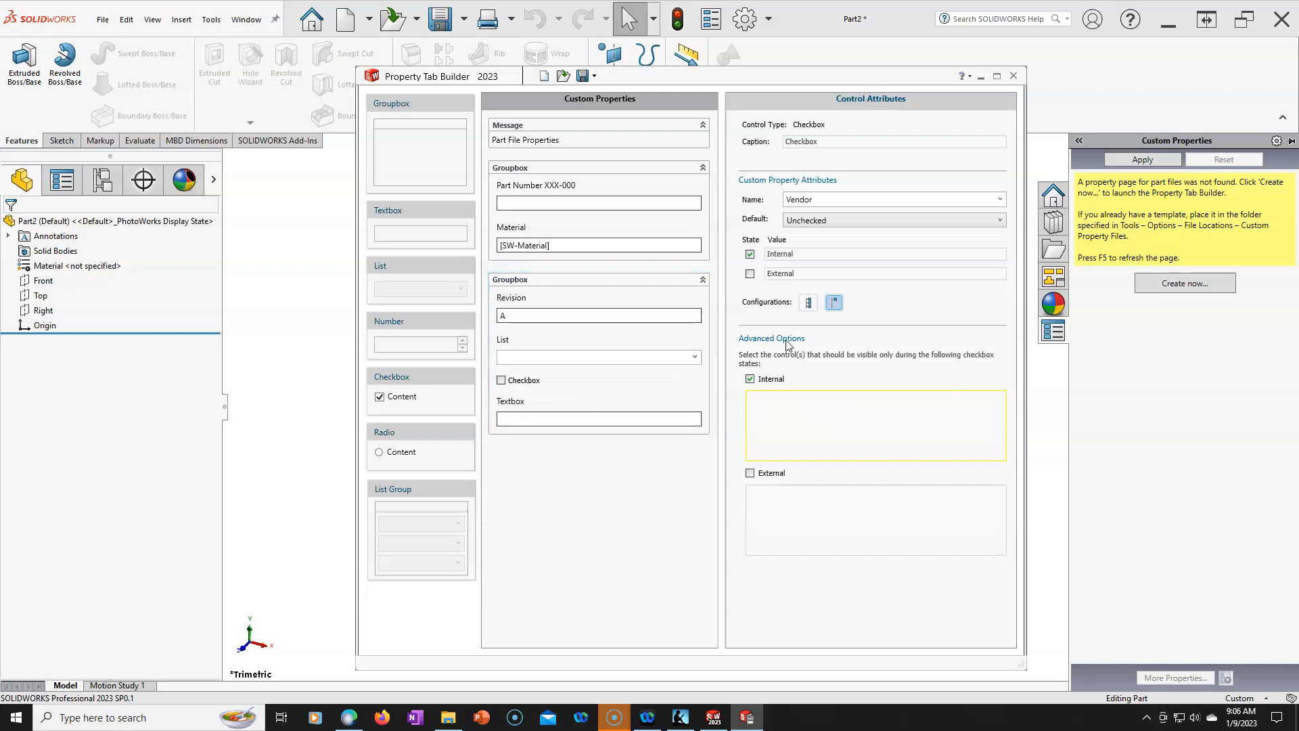
{"action": "left_click", "coordinate": [574, 407]}
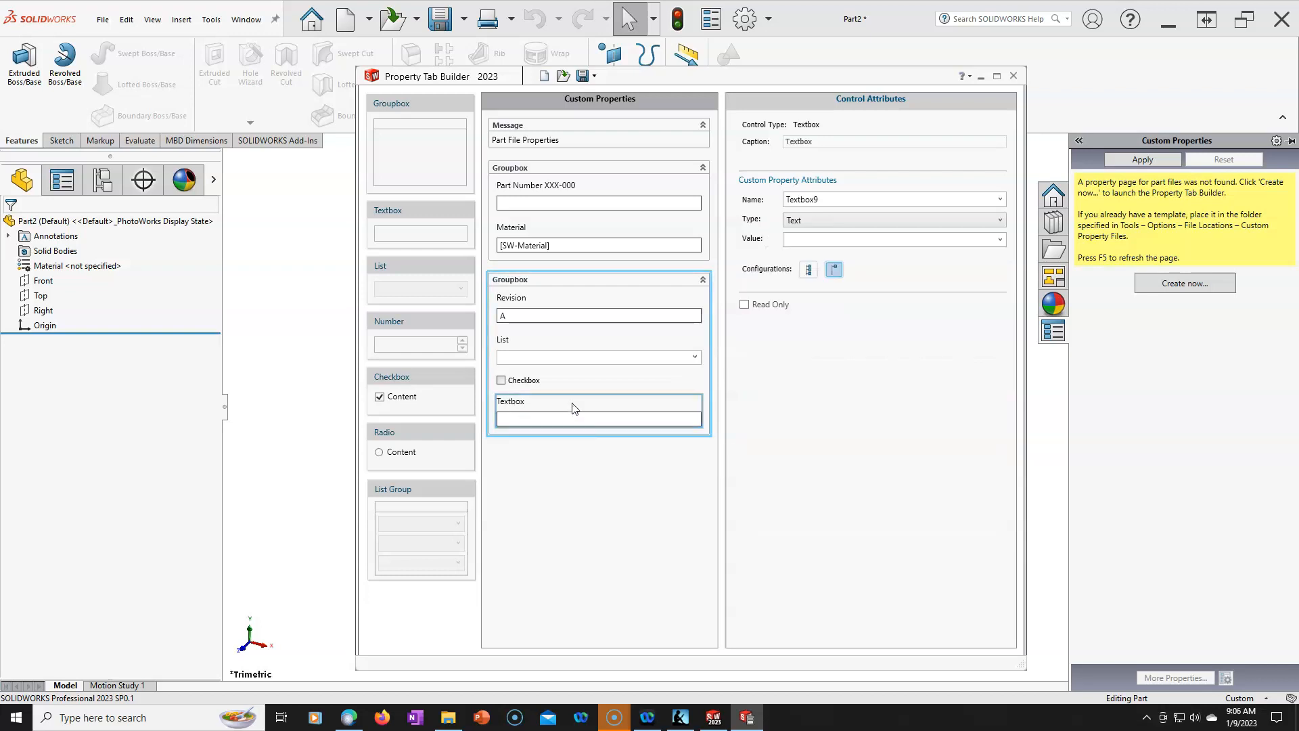
{"action": "left_click", "coordinate": [353, 398]}
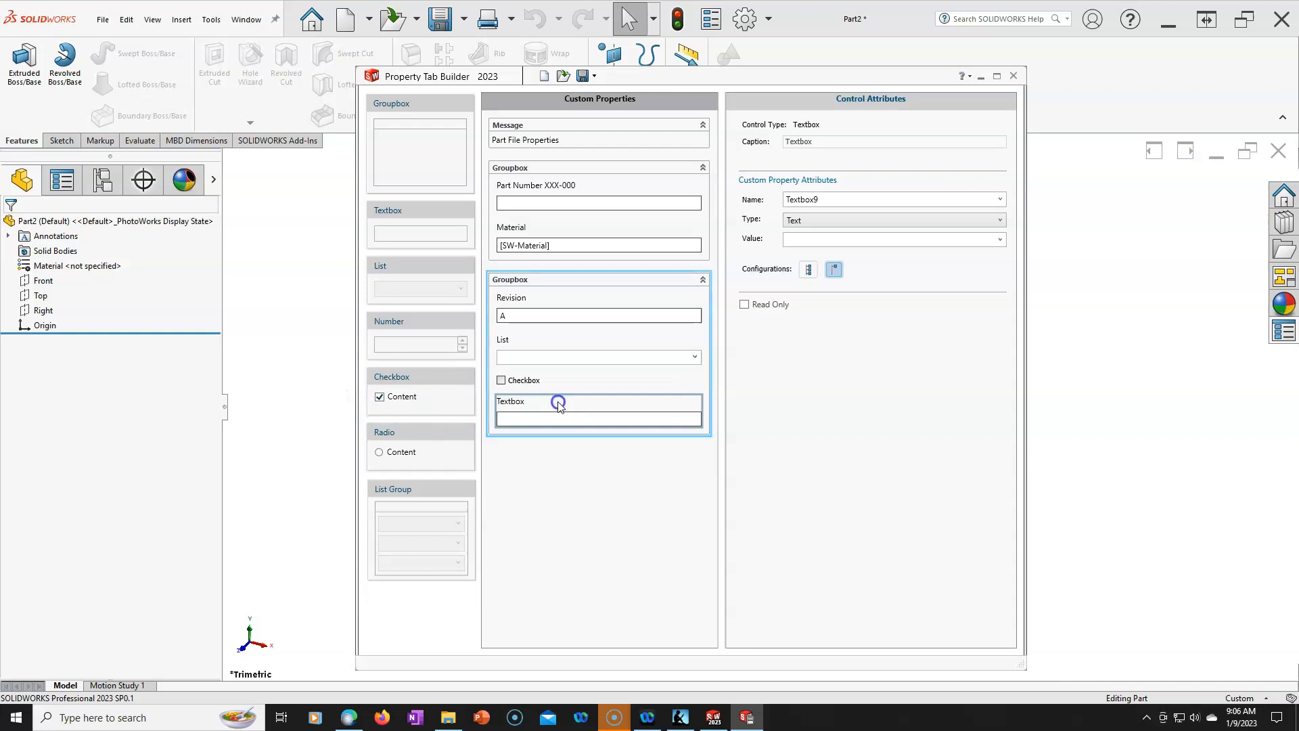
Delete the Vendor checkbox and the extra textbox from the second groupbox.
{"action": "left_click", "coordinate": [562, 382]}
{"action": "right_click", "coordinate": [562, 382]}
{"action": "left_click", "coordinate": [582, 390]}
{"action": "right_click", "coordinate": [559, 383]}
{"action": "left_click", "coordinate": [589, 391]}
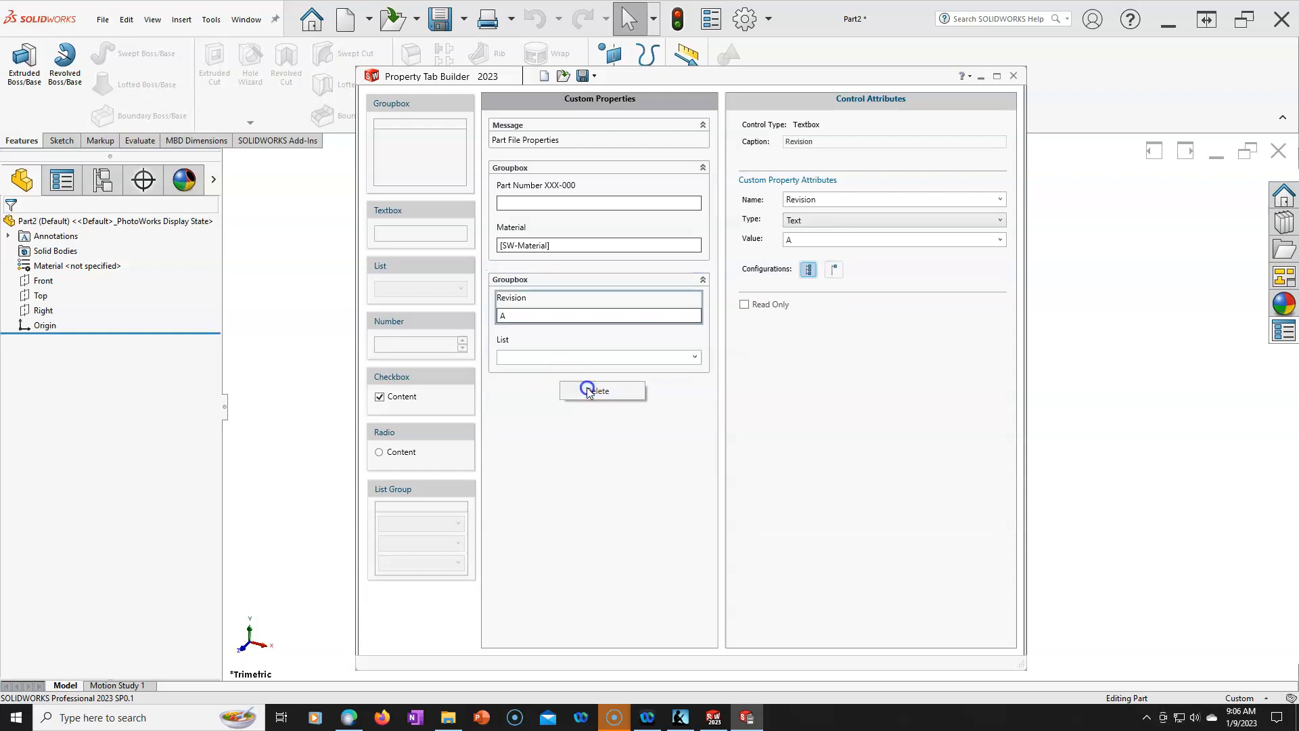
Add a radio button control below the list in the second groupbox.
{"action": "left_click_drag", "start_coordinate": [399, 451], "coordinate": [557, 404]}
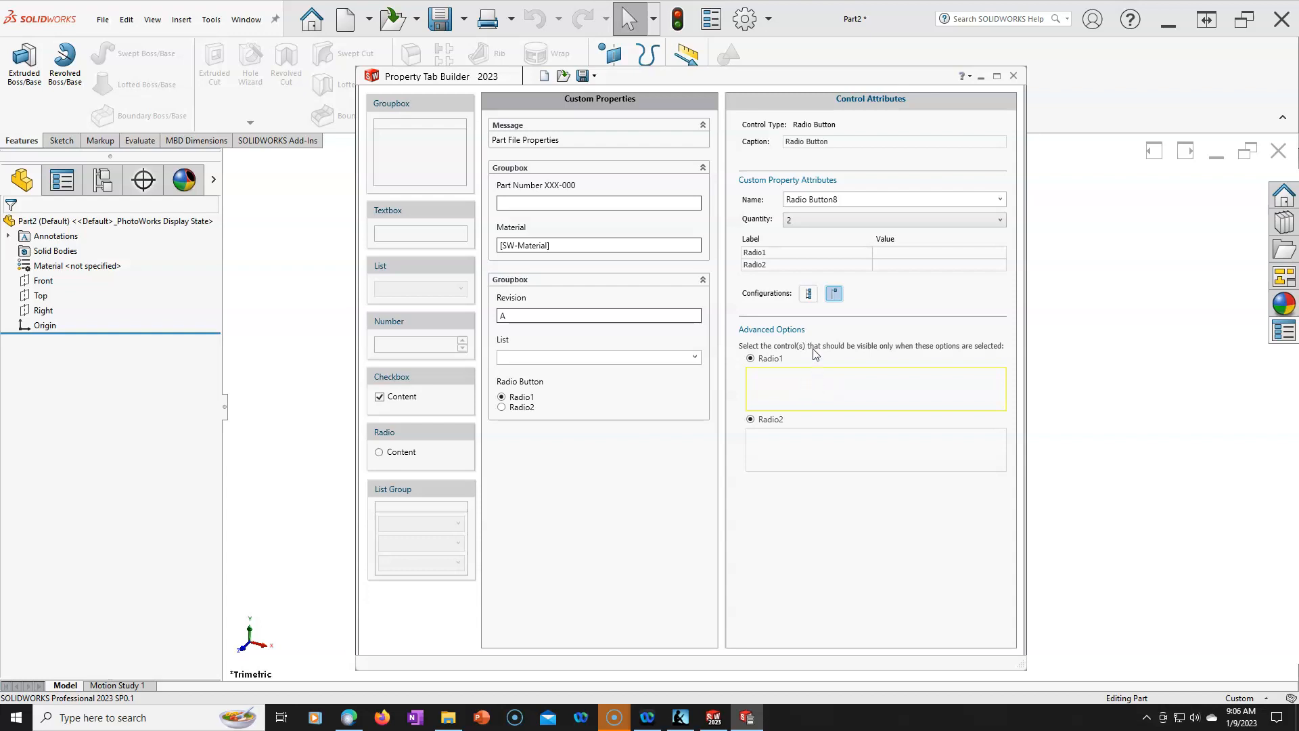
Set the Radio1 value to Internal and the Radio2 value to Extternal, and switch the radio button's Configurations option.
{"action": "left_click", "coordinate": [997, 250]}
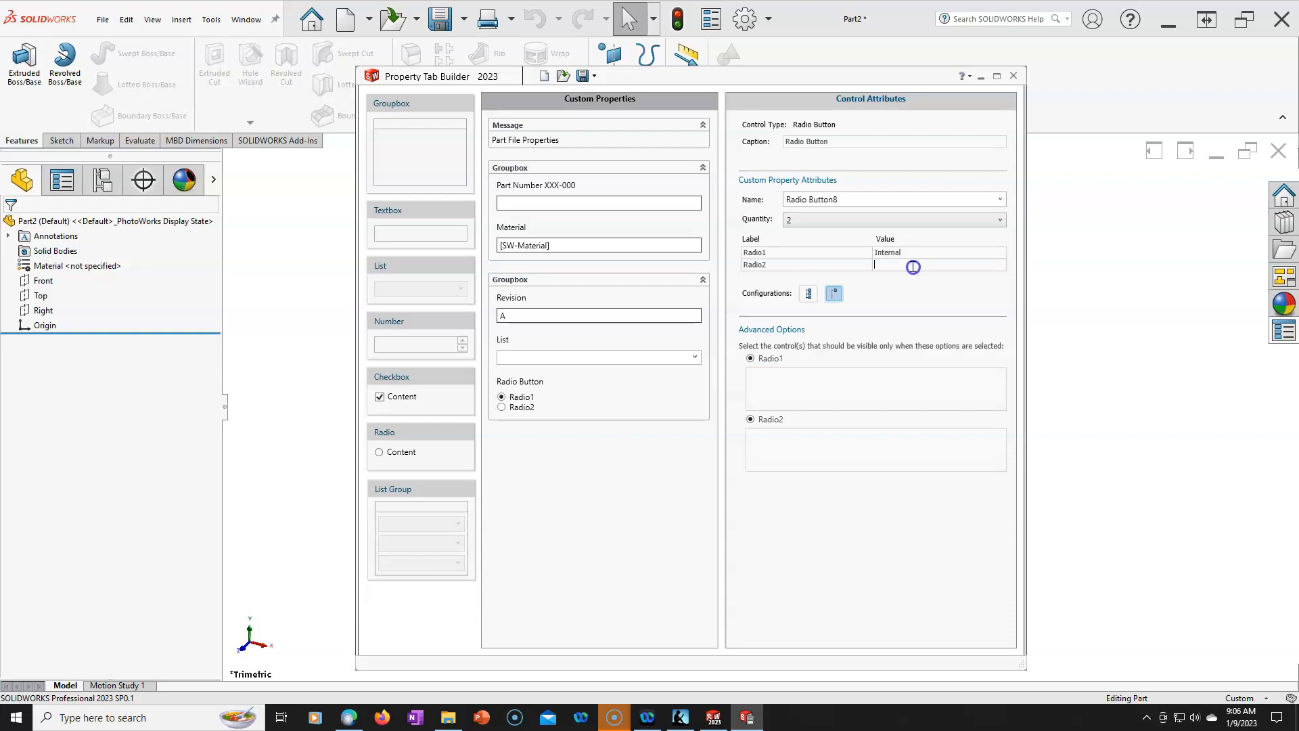
{"action": "type", "text": "External"}
{"action": "left_click", "coordinate": [809, 294]}
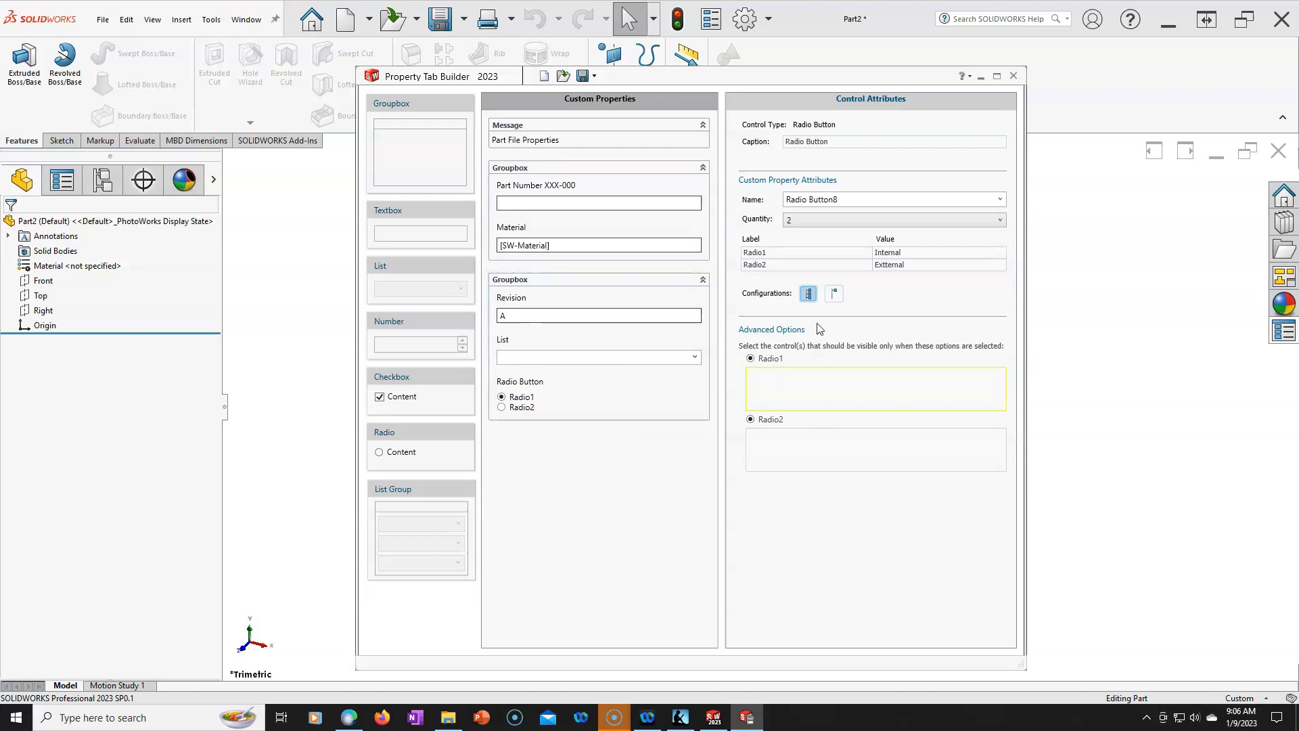
Start saving the part properties template and browse to the C:\ProgramData folder.
{"action": "left_click", "coordinate": [581, 76]}
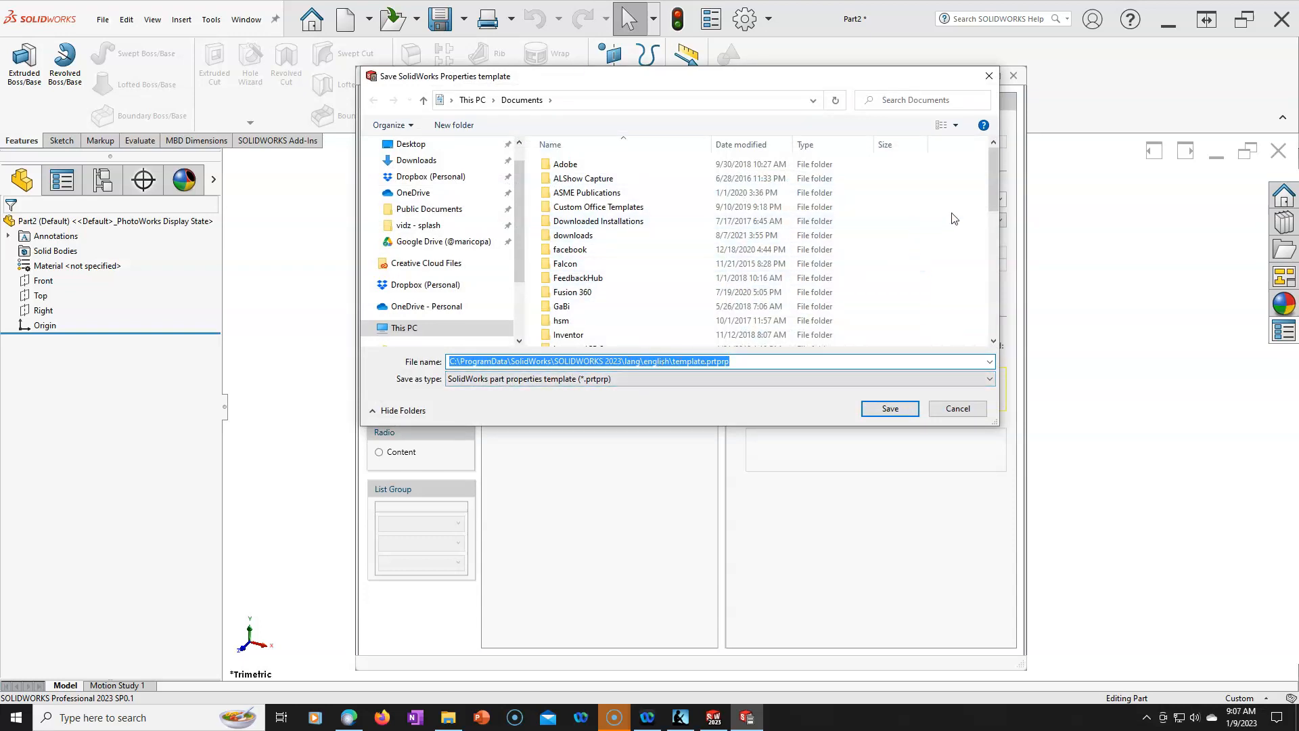
{"action": "mouse_move", "coordinate": [987, 206]}
{"action": "left_mouse_down"}
{"action": "mouse_move", "coordinate": [990, 237]}
{"action": "mouse_move", "coordinate": [988, 199]}
{"action": "left_mouse_up"}
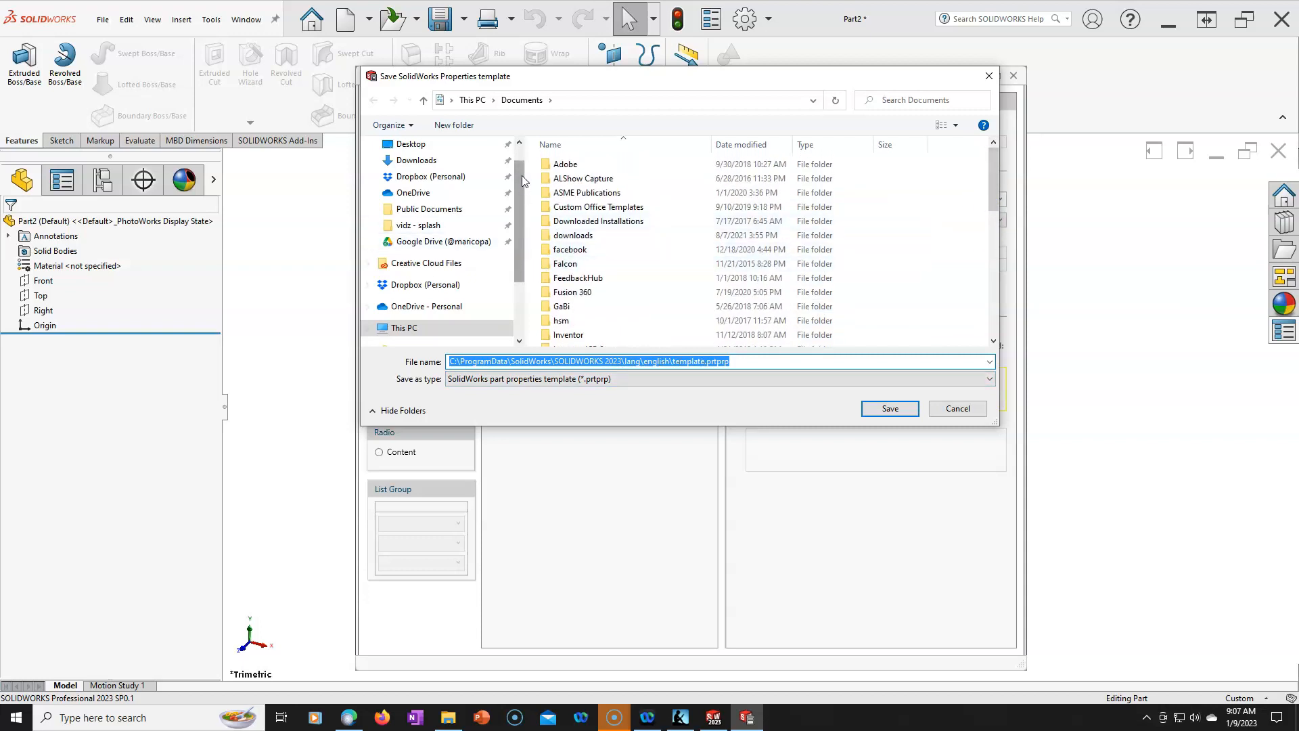
{"action": "left_click", "coordinate": [404, 328]}
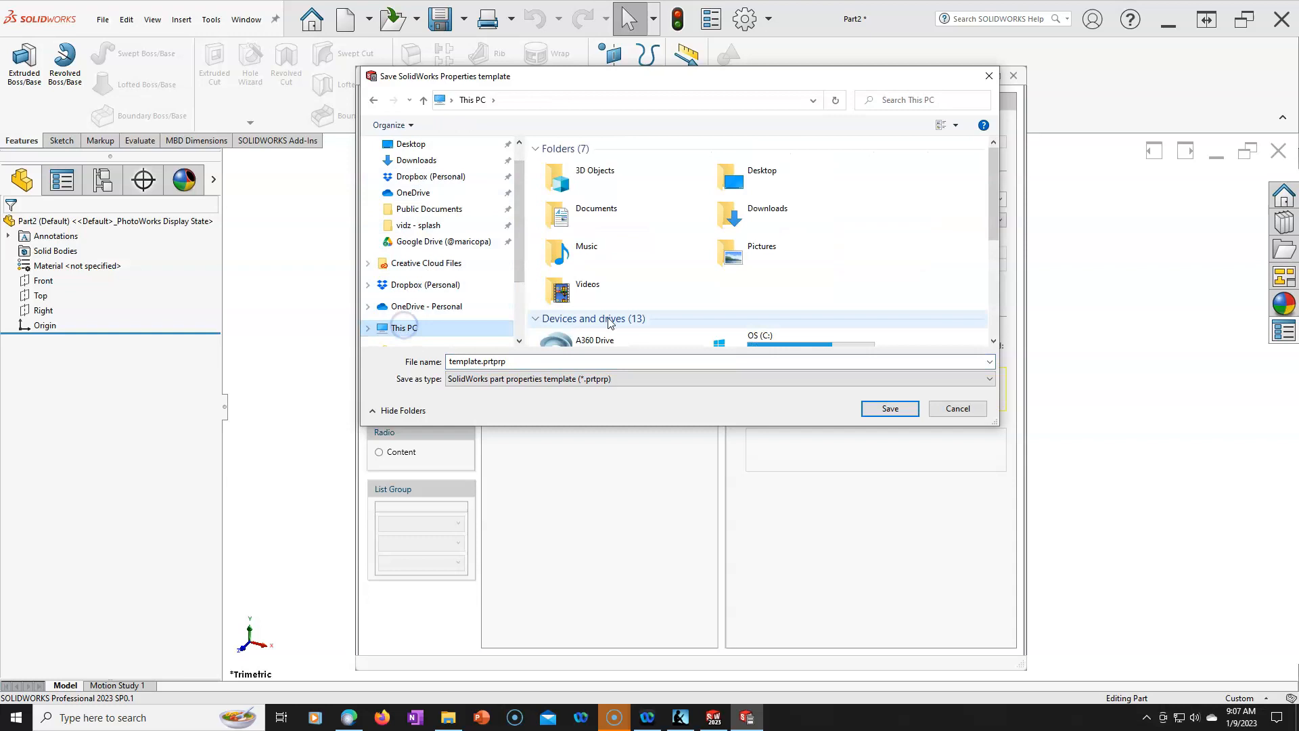
{"action": "left_click", "coordinate": [788, 337]}
{"action": "scroll", "coordinate": [620, 215], "scroll_direction": "down", "scroll_amount": 5}
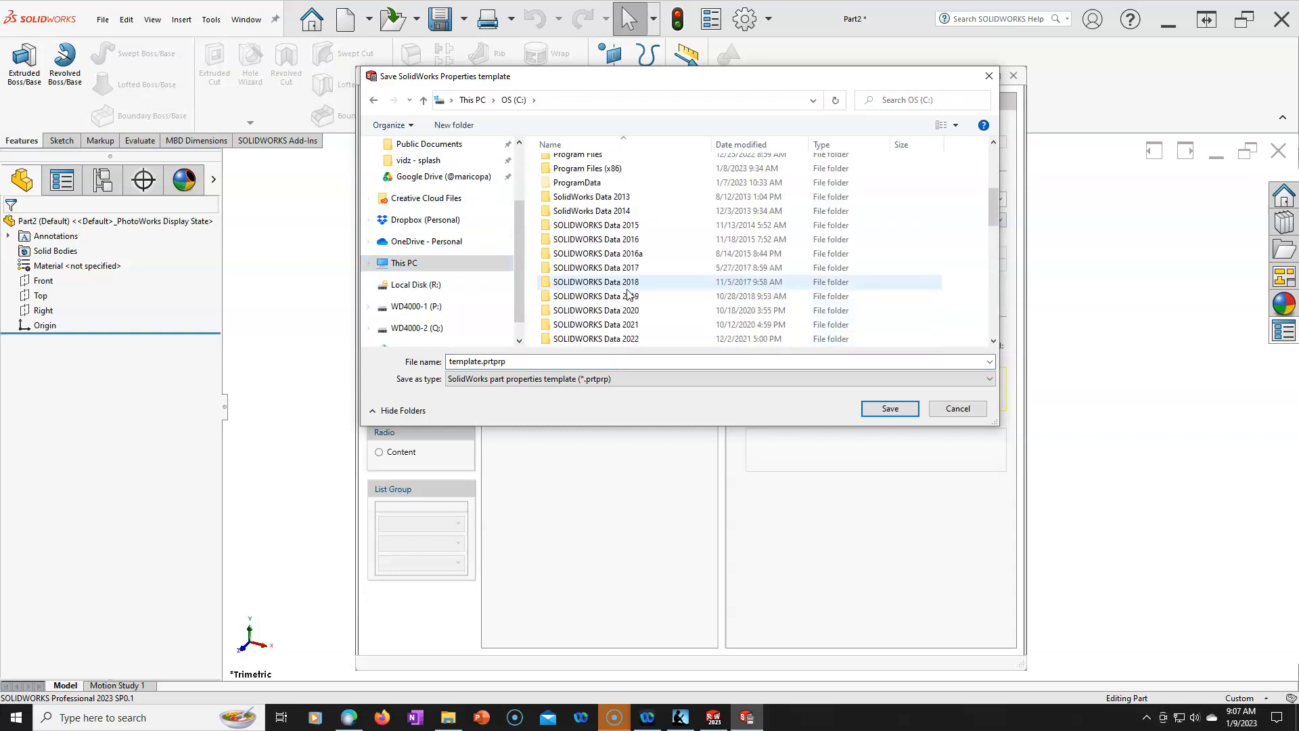
{"action": "double_click", "coordinate": [581, 182]}
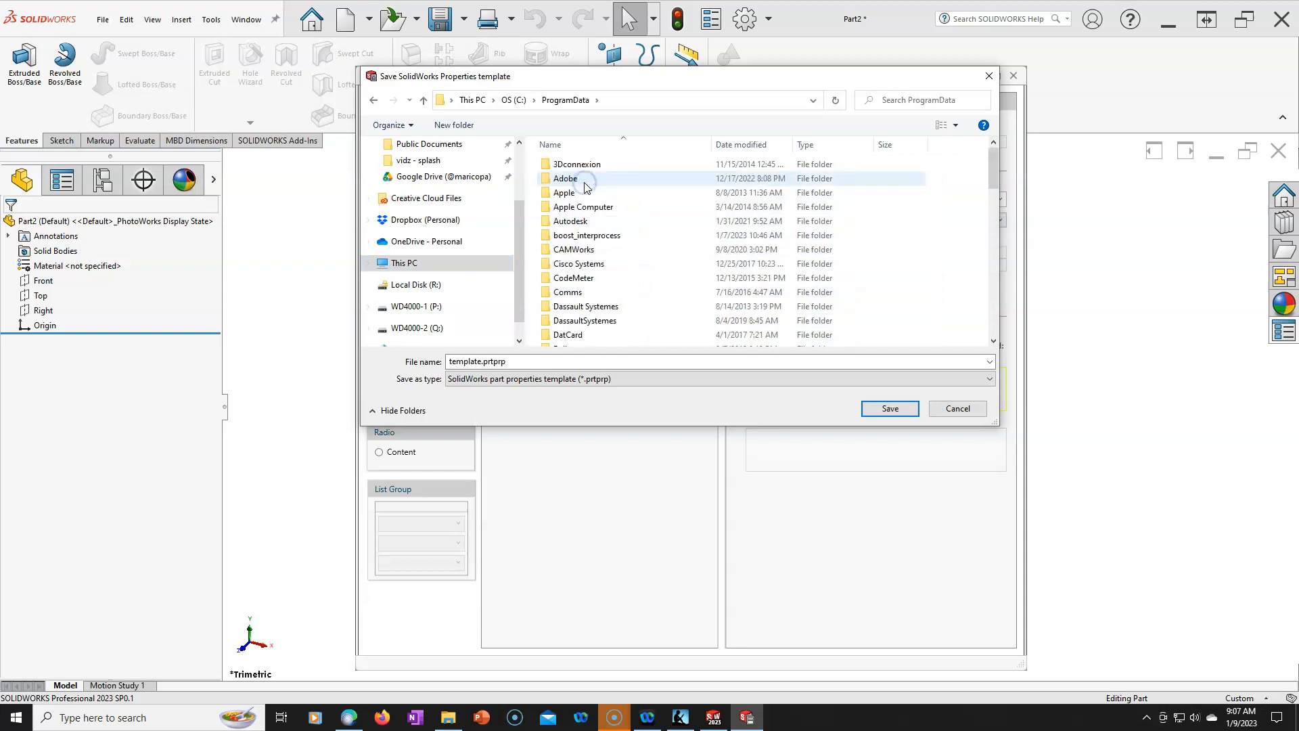
Save the template as template.prtprp in the SolidWorks\SOLIDWORKS 2023\lang\english folder.
{"action": "scroll", "coordinate": [602, 257], "scroll_direction": "down", "scroll_amount": 8}
{"action": "scroll", "coordinate": [618, 296], "scroll_direction": "down", "scroll_amount": 3}
{"action": "scroll", "coordinate": [595, 268], "scroll_direction": "down", "scroll_amount": 1}
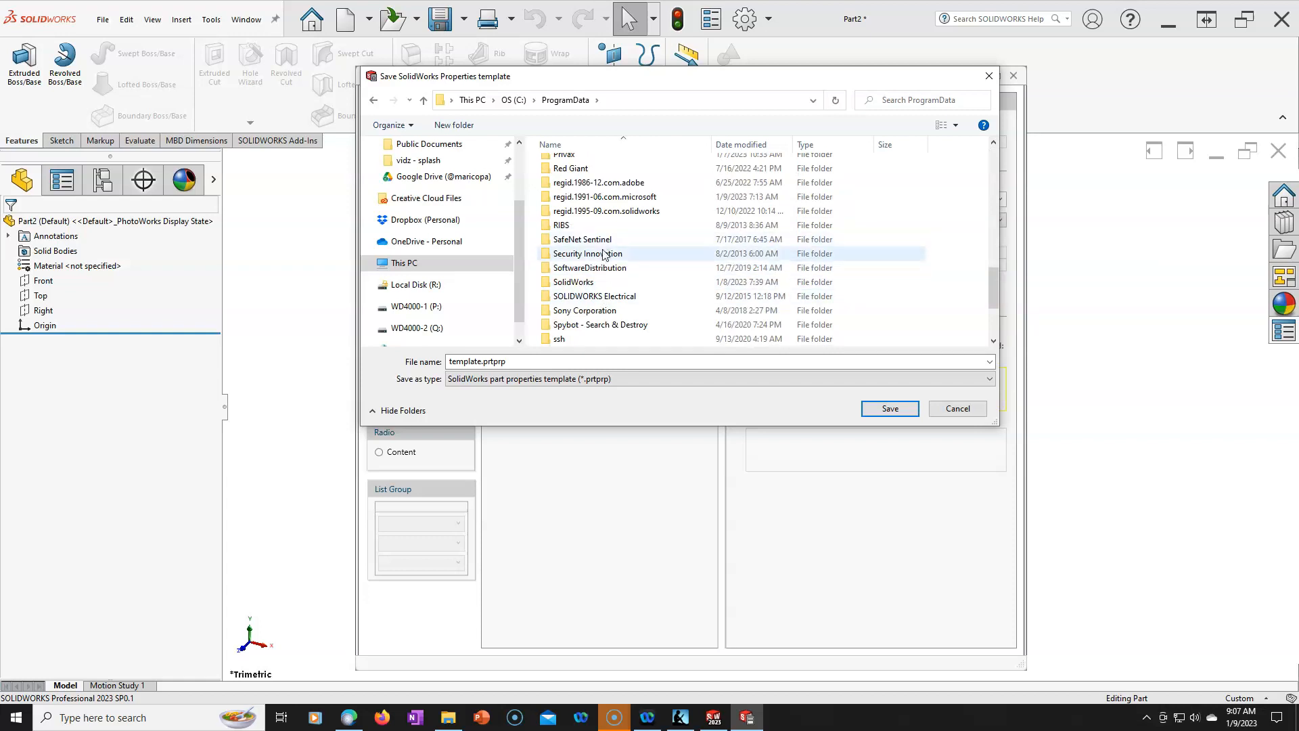
{"action": "double_click", "coordinate": [586, 282]}
{"action": "scroll", "coordinate": [623, 295], "scroll_direction": "down", "scroll_amount": 2}
{"action": "double_click", "coordinate": [614, 282]}
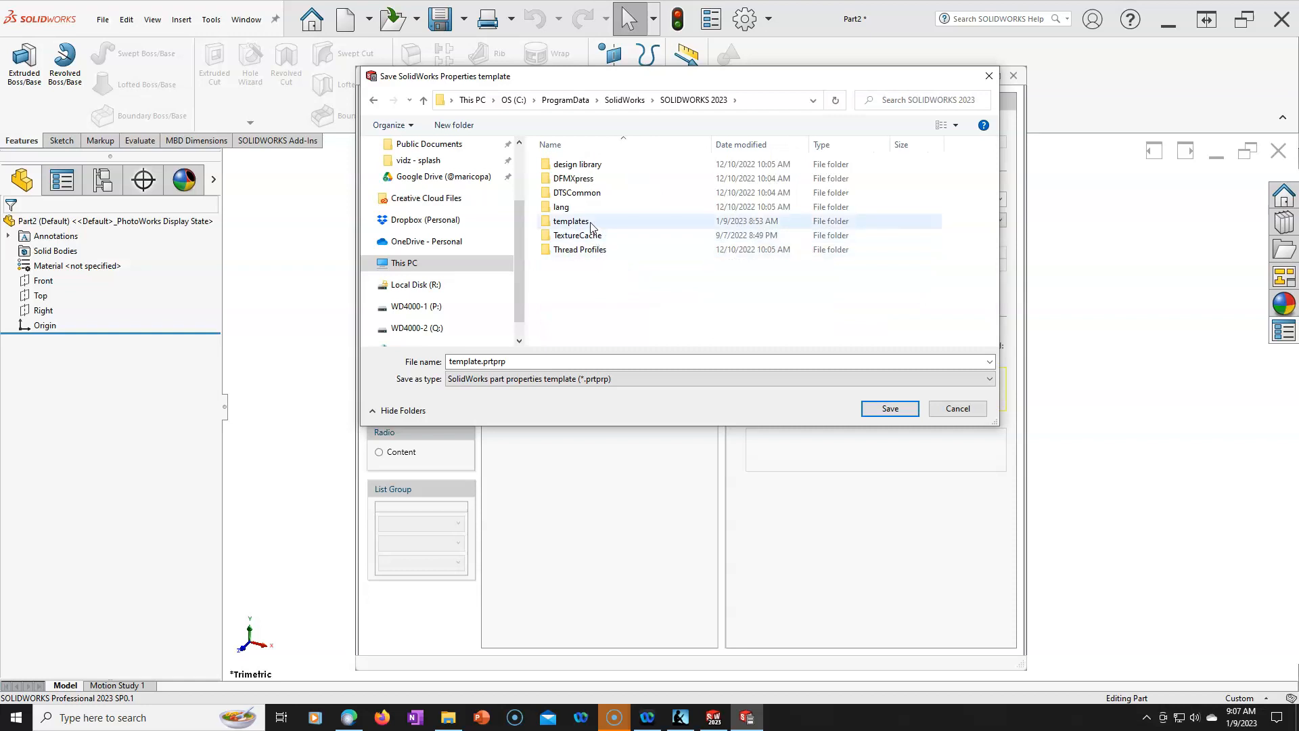
{"action": "double_click", "coordinate": [586, 212]}
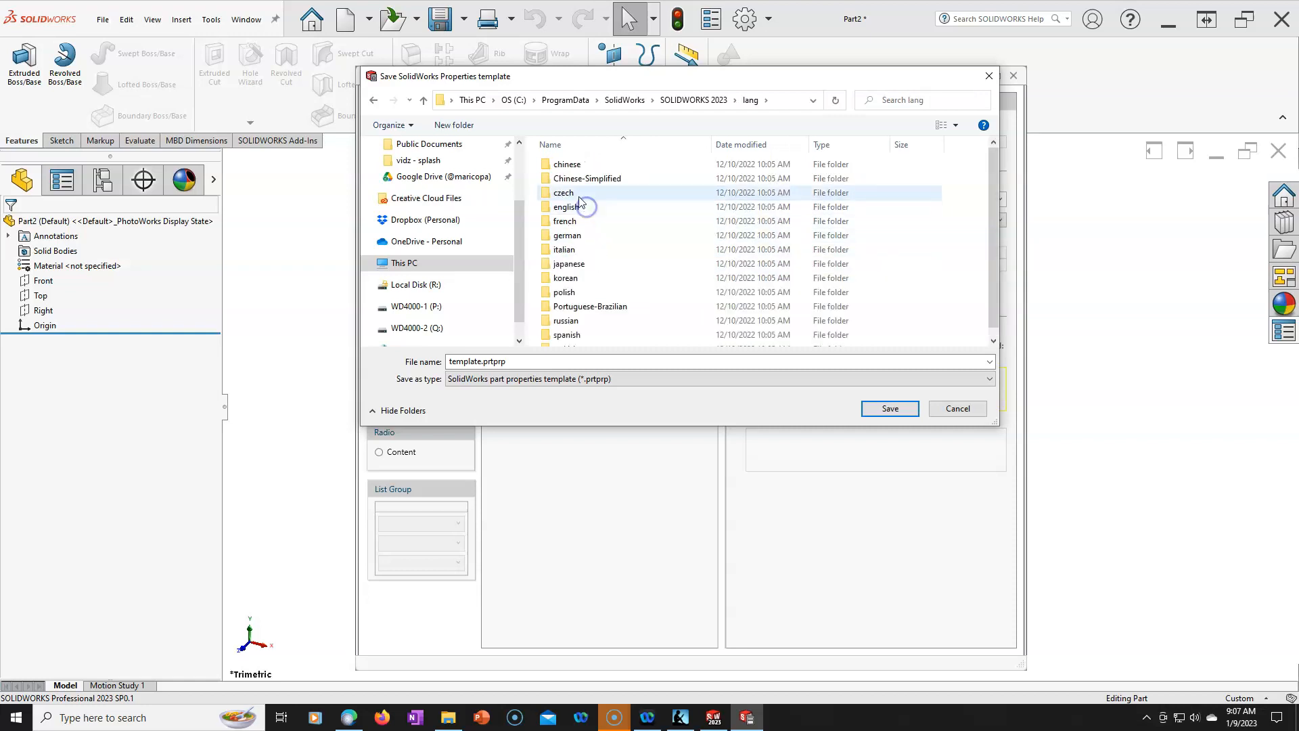
{"action": "double_click", "coordinate": [572, 208]}
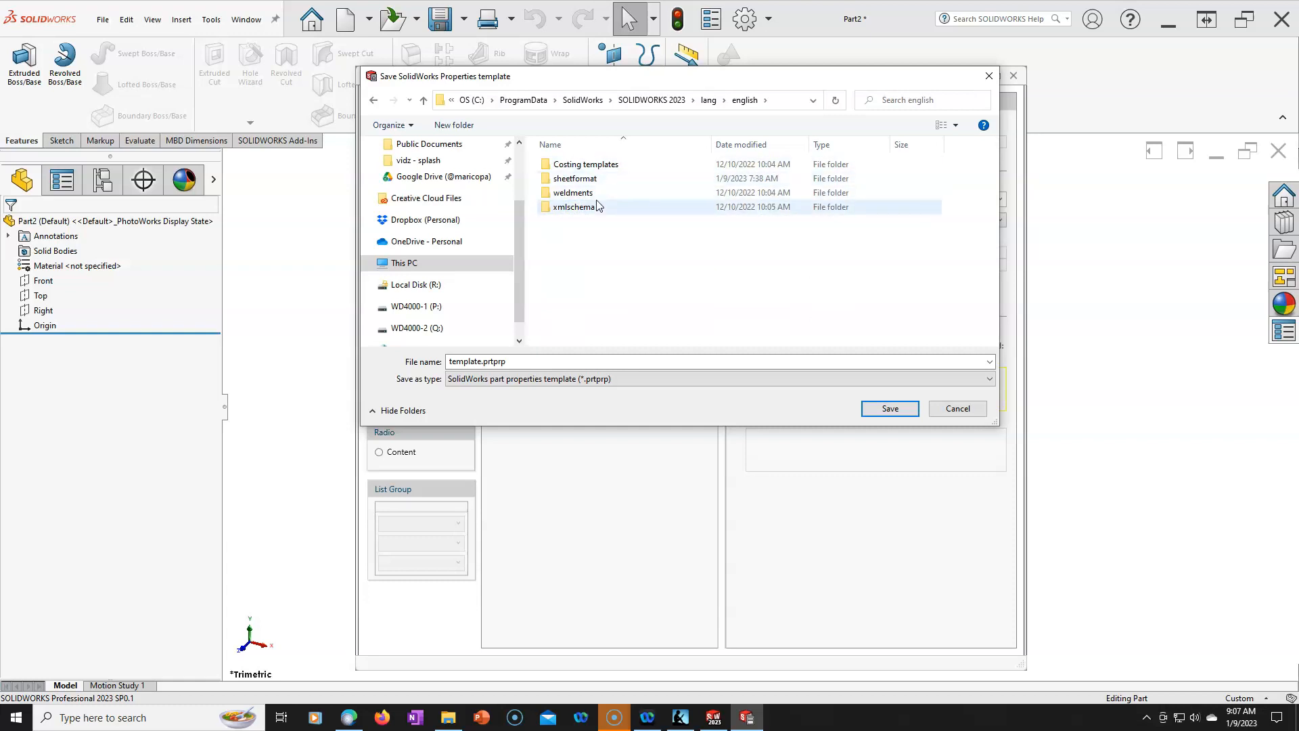
{"action": "left_click", "coordinate": [889, 410]}
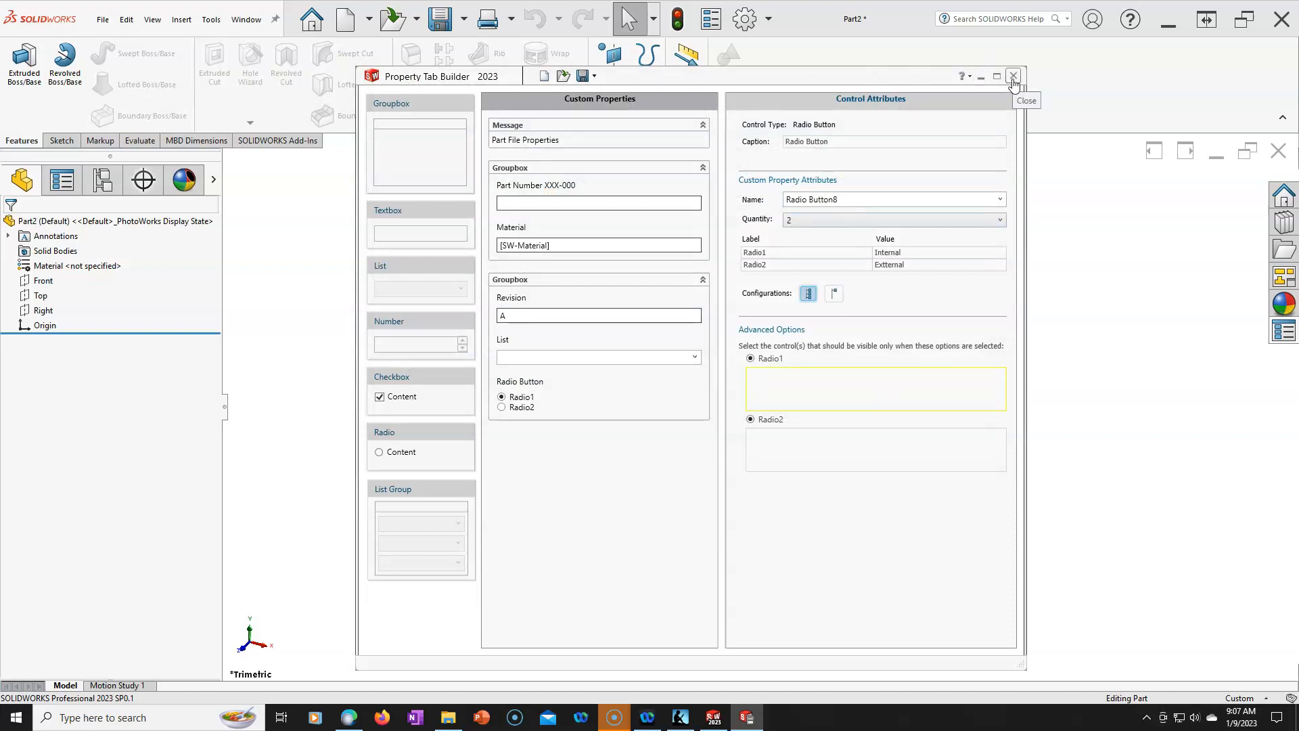
Start a new blank template of type Assembly and check its default save file name without saving.
{"action": "left_click", "coordinate": [543, 76]}
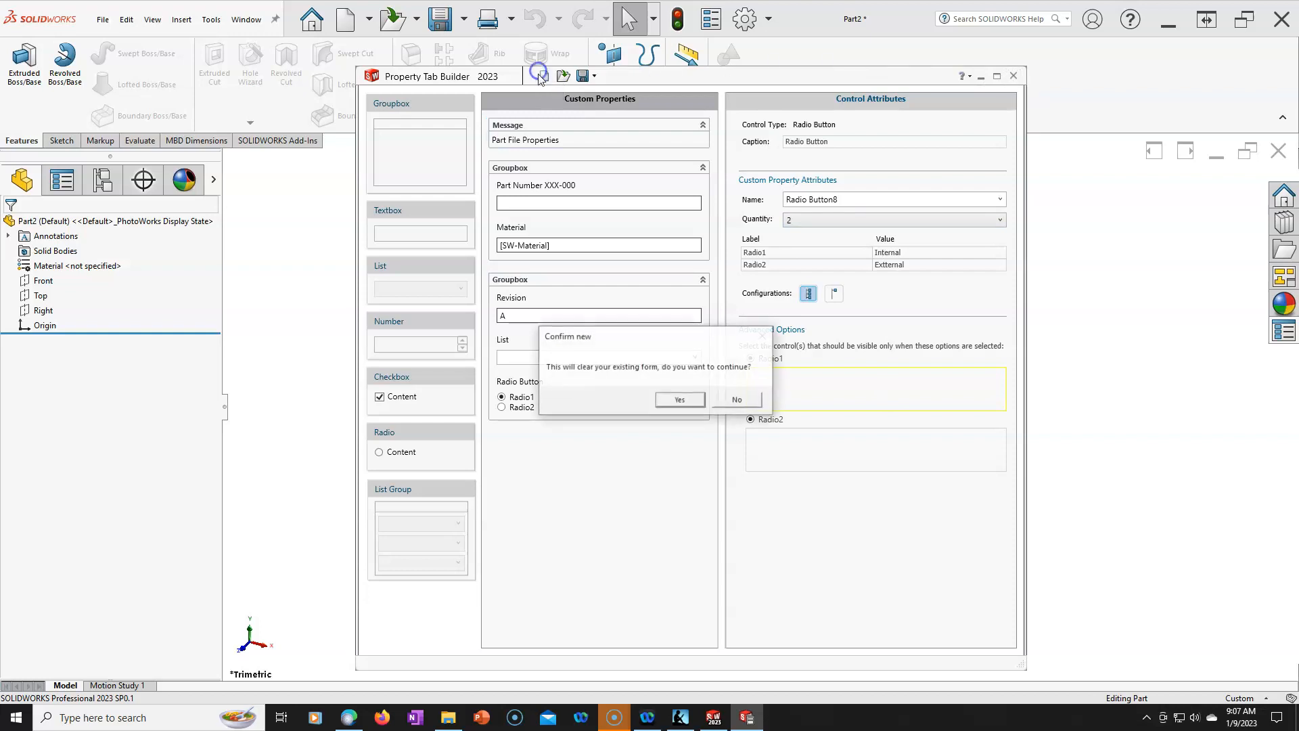
{"action": "left_click", "coordinate": [680, 401]}
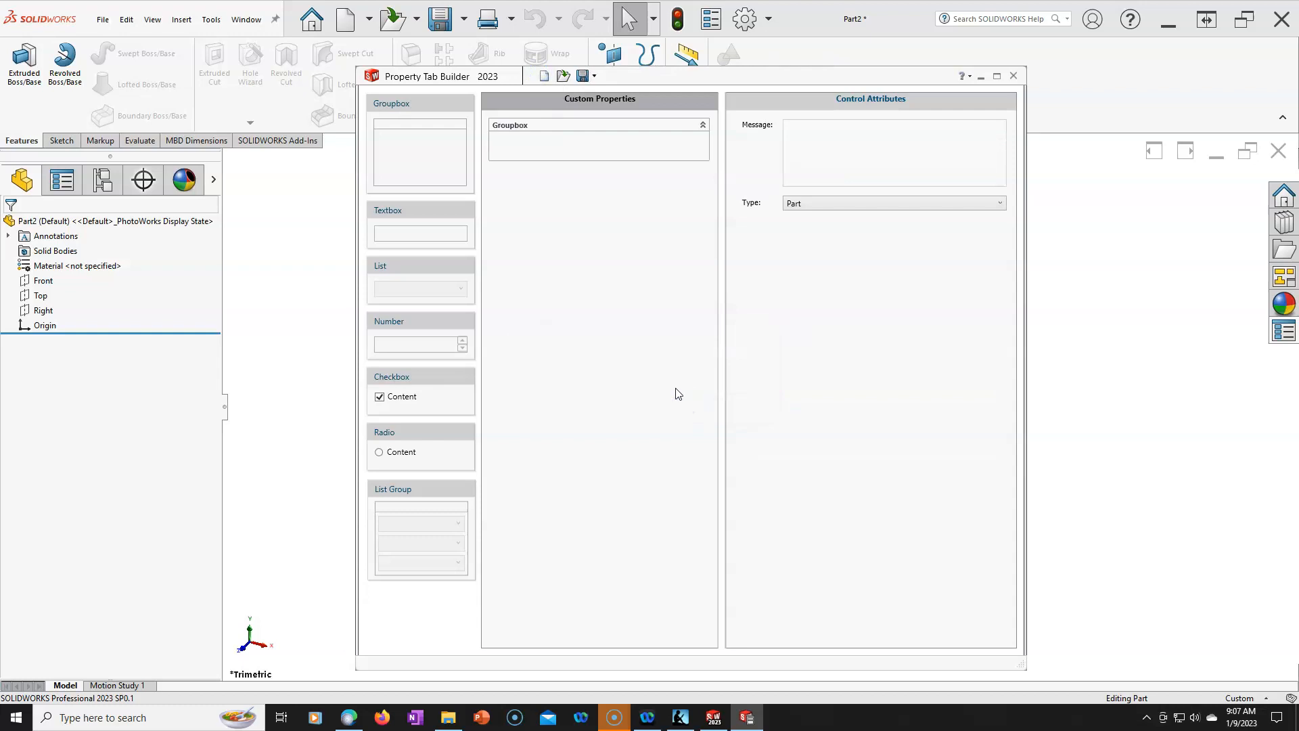
{"action": "left_click", "coordinate": [841, 206]}
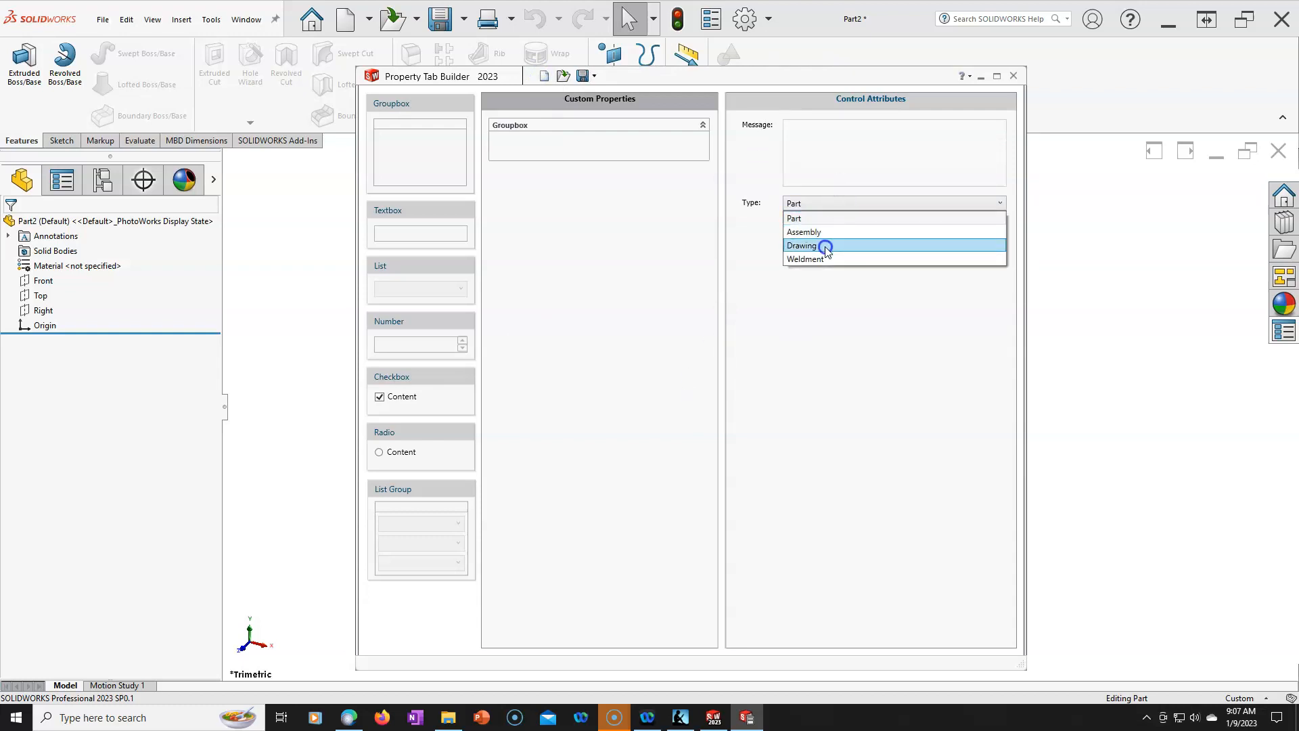
{"action": "left_click", "coordinate": [826, 230]}
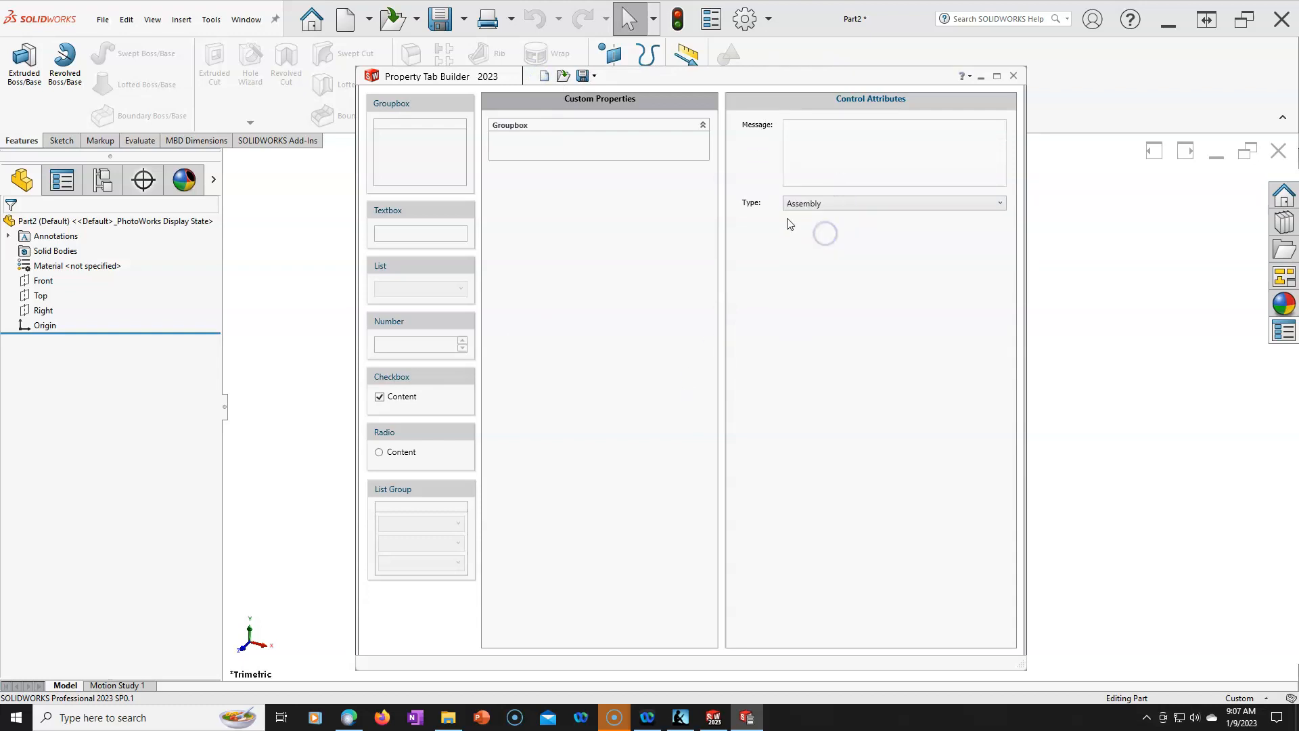
{"action": "left_click", "coordinate": [583, 76]}
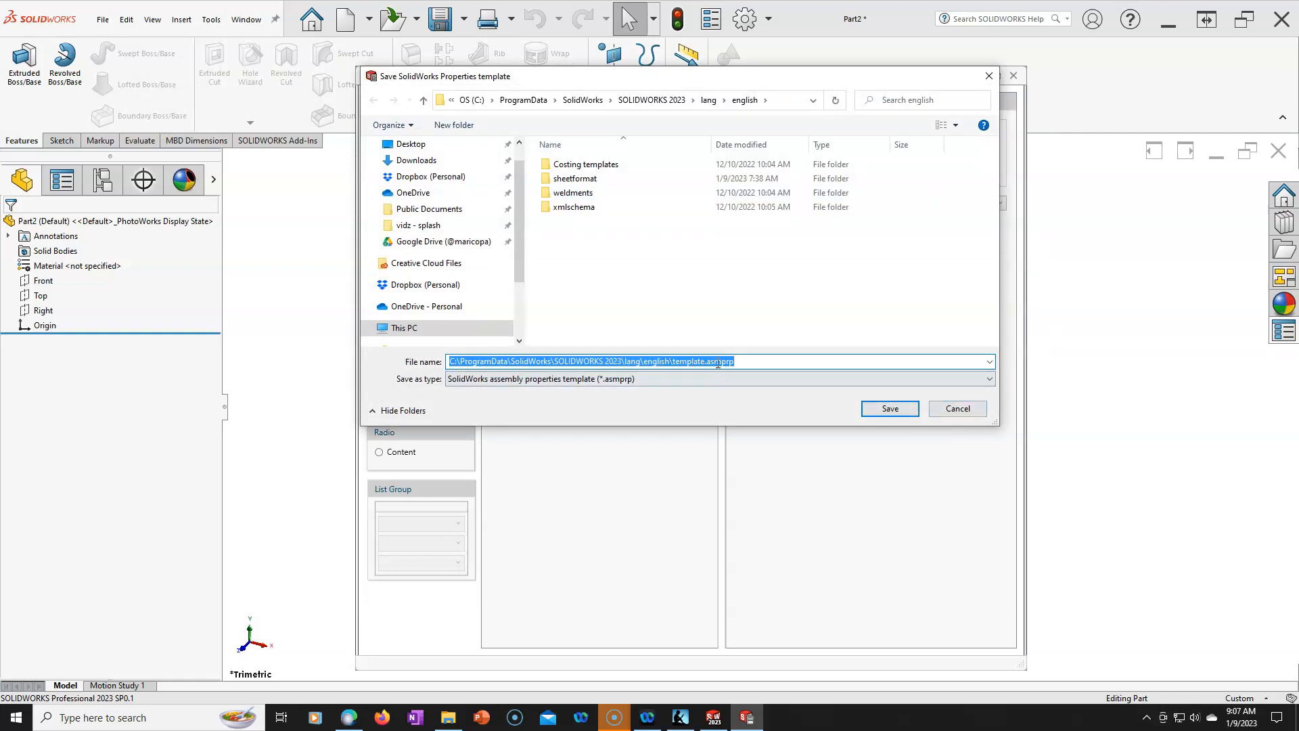
{"action": "left_click", "coordinate": [957, 409]}
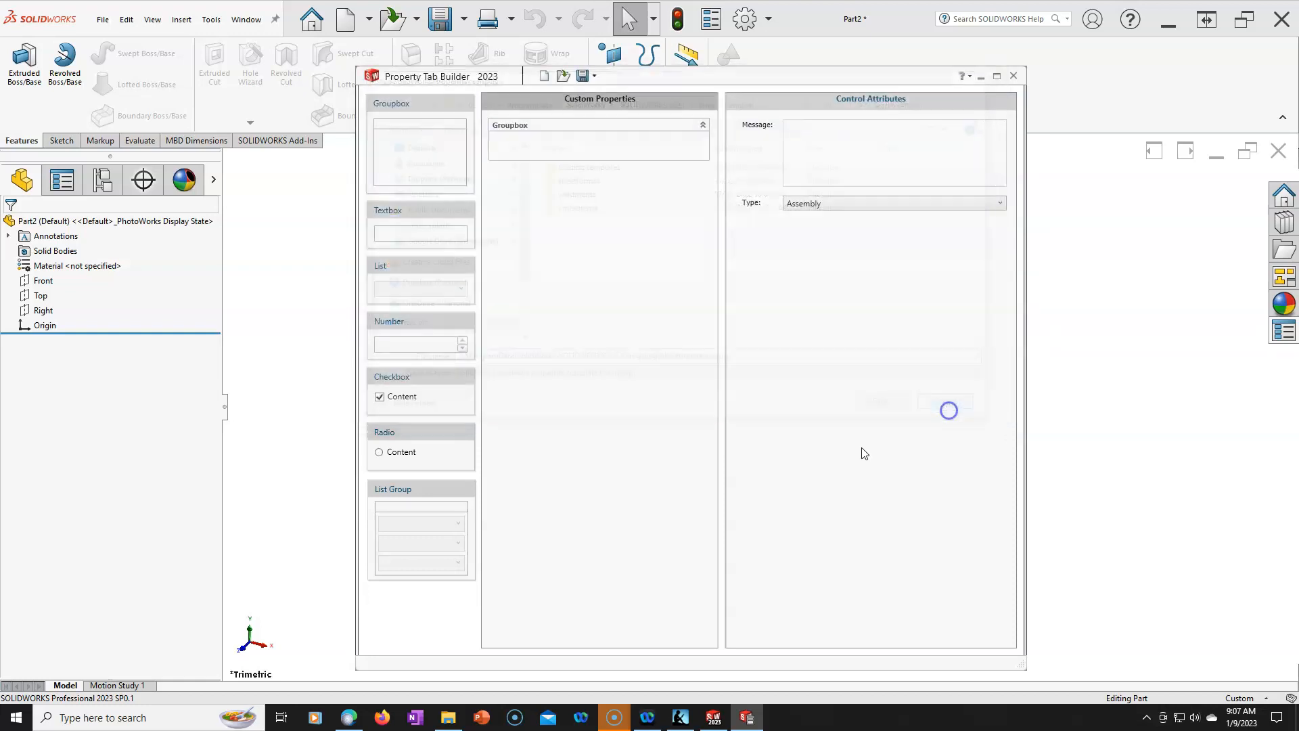
Switch to File Explorer and browse the C: drive to the ProgramData\SolidWorks folder.
{"action": "left_click", "coordinate": [447, 719]}
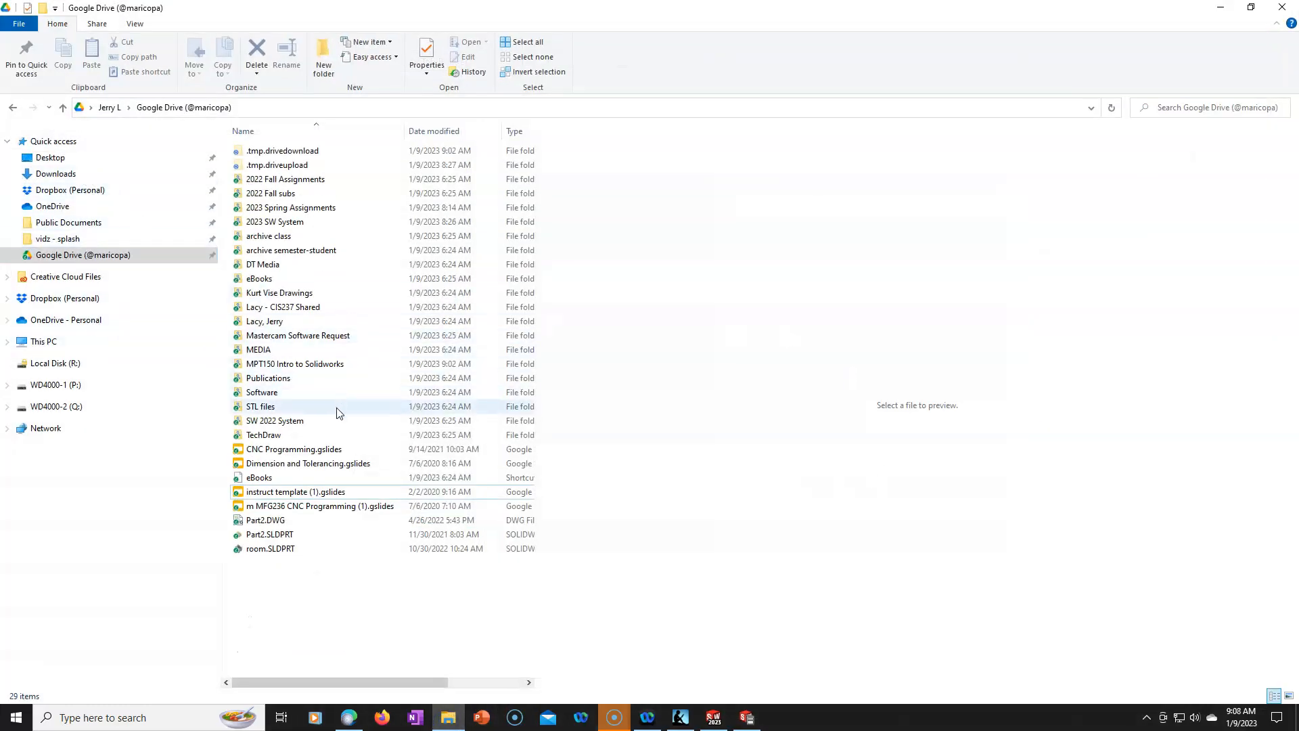
{"action": "left_click", "coordinate": [56, 349]}
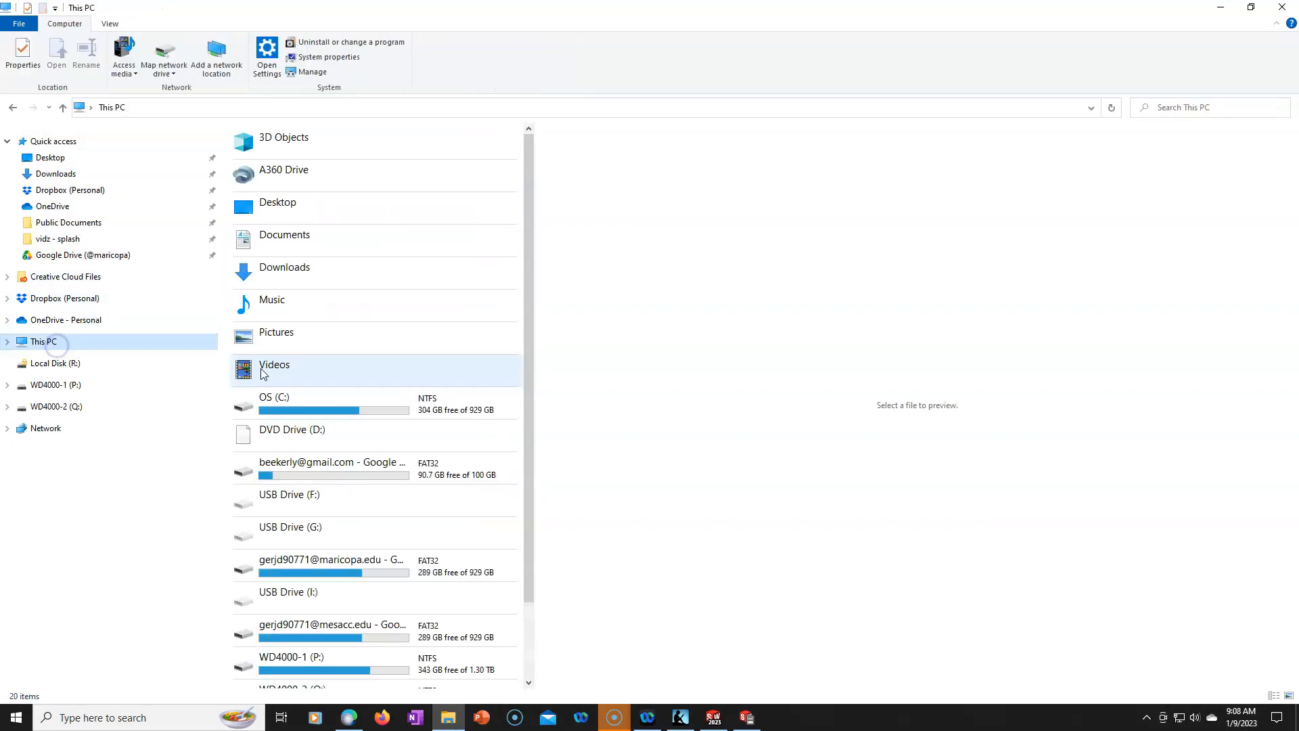
{"action": "double_click", "coordinate": [299, 394]}
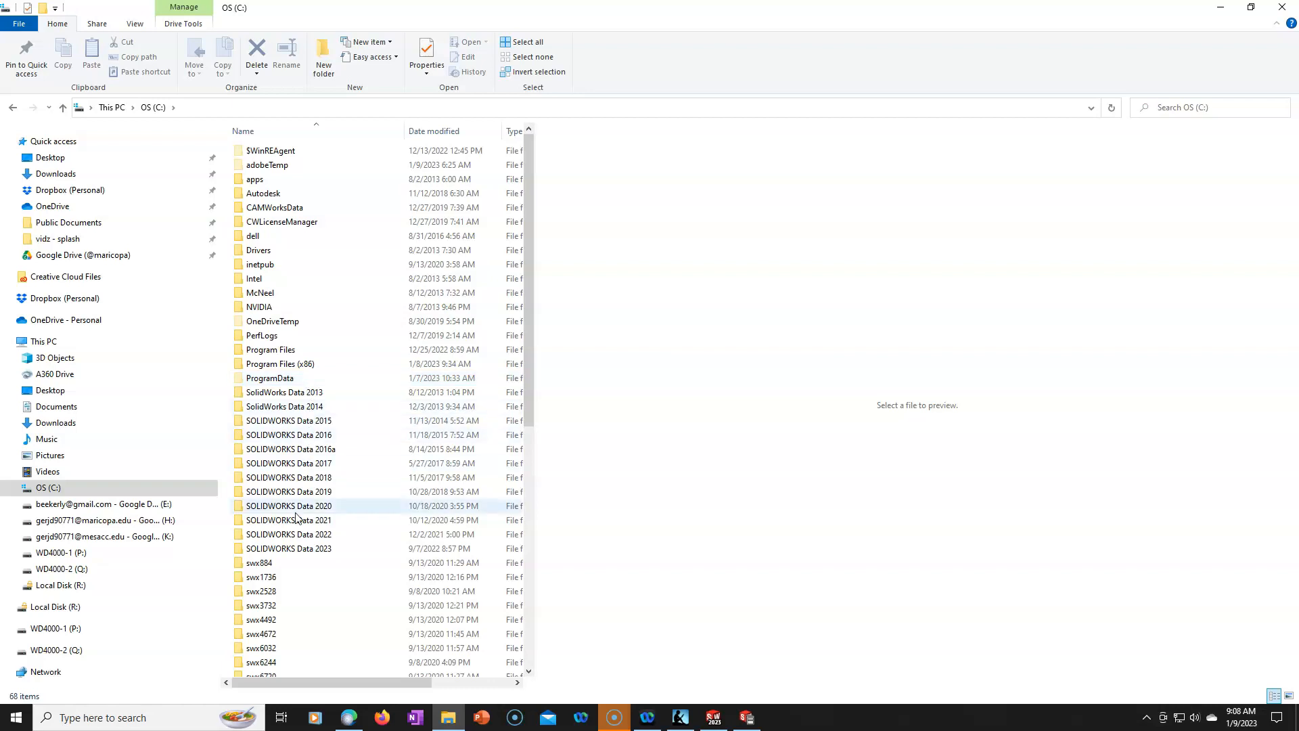
{"action": "double_click", "coordinate": [302, 549]}
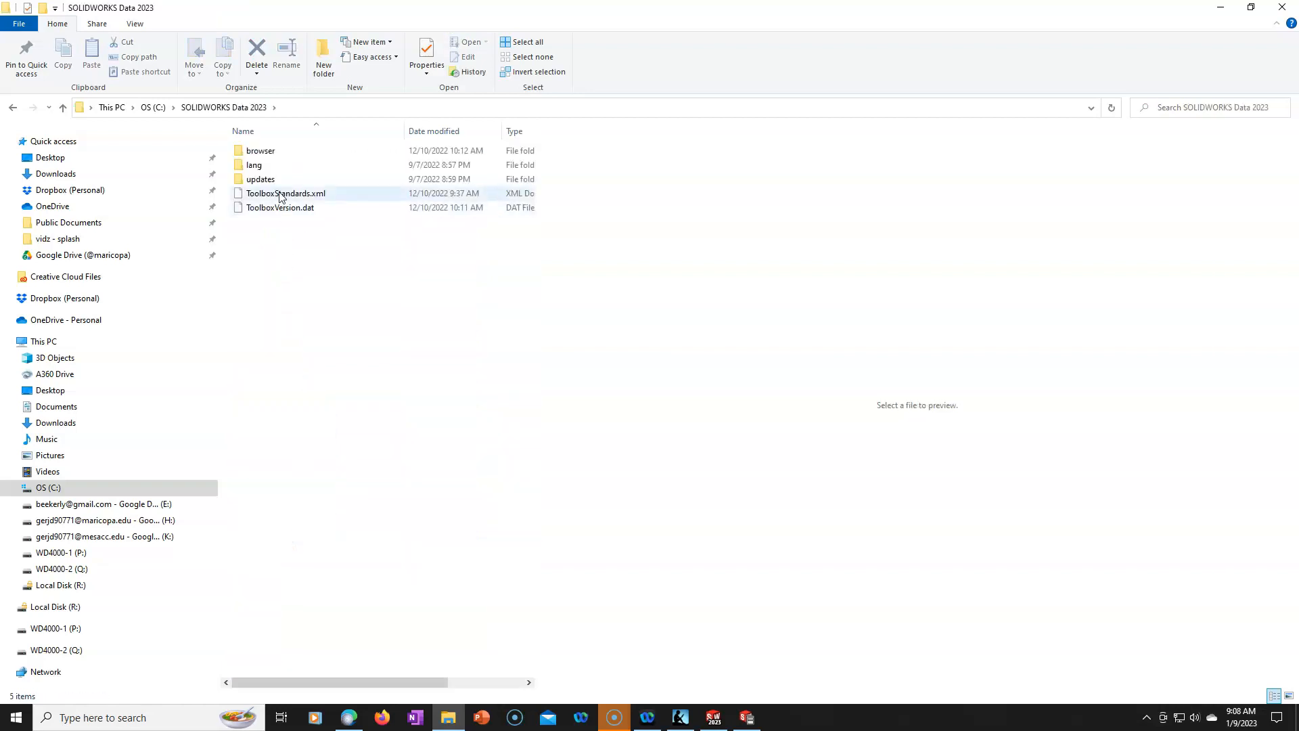
{"action": "left_click", "coordinate": [153, 108]}
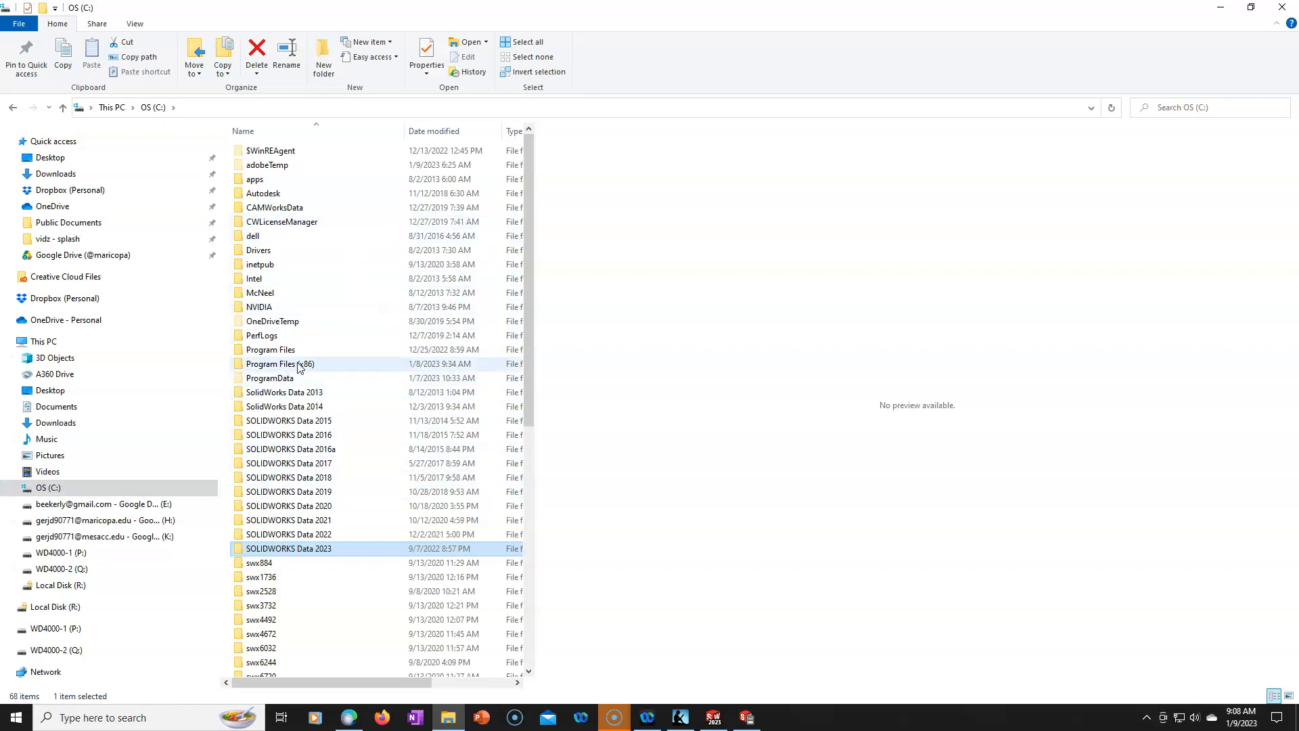
{"action": "left_click", "coordinate": [276, 379]}
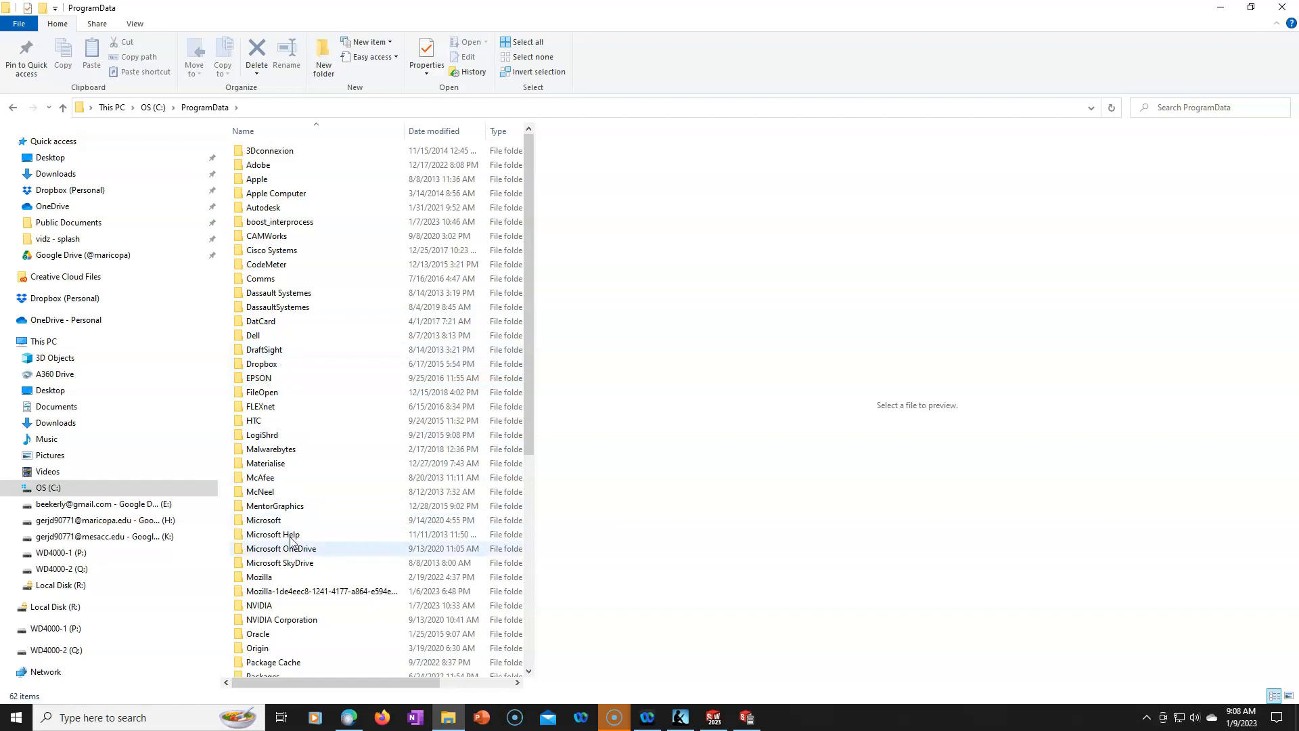
{"action": "scroll", "coordinate": [285, 537], "scroll_direction": "down", "scroll_amount": 4}
{"action": "scroll", "coordinate": [292, 560], "scroll_direction": "down", "scroll_amount": 4}
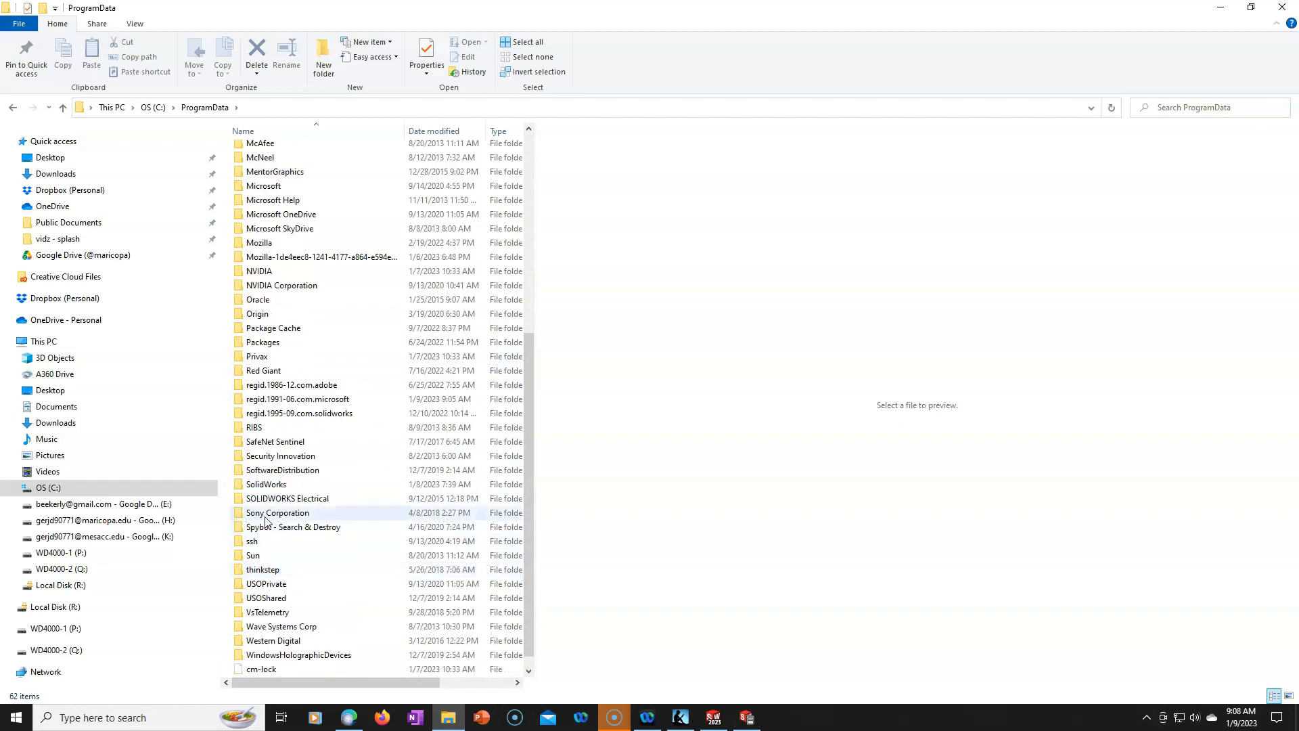
{"action": "double_click", "coordinate": [271, 484]}
{"action": "double_click", "coordinate": [287, 406]}
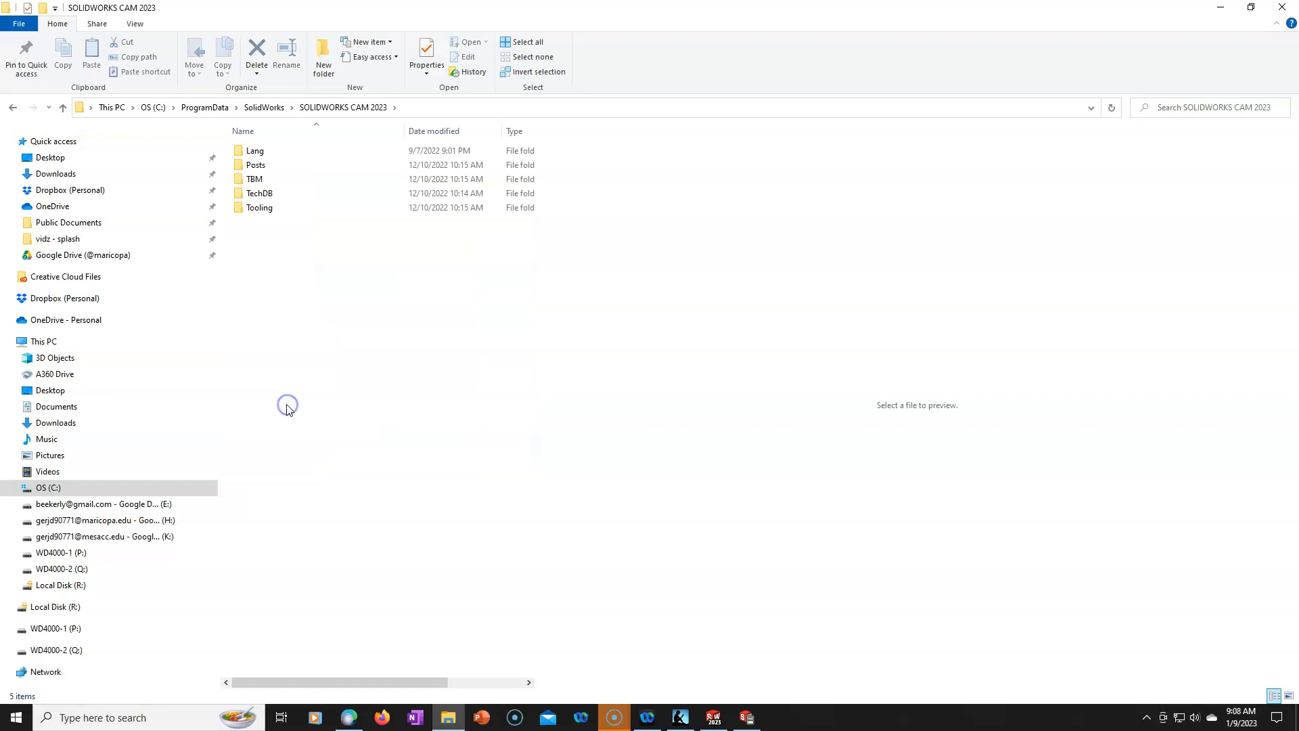
{"action": "double_click", "coordinate": [268, 157]}
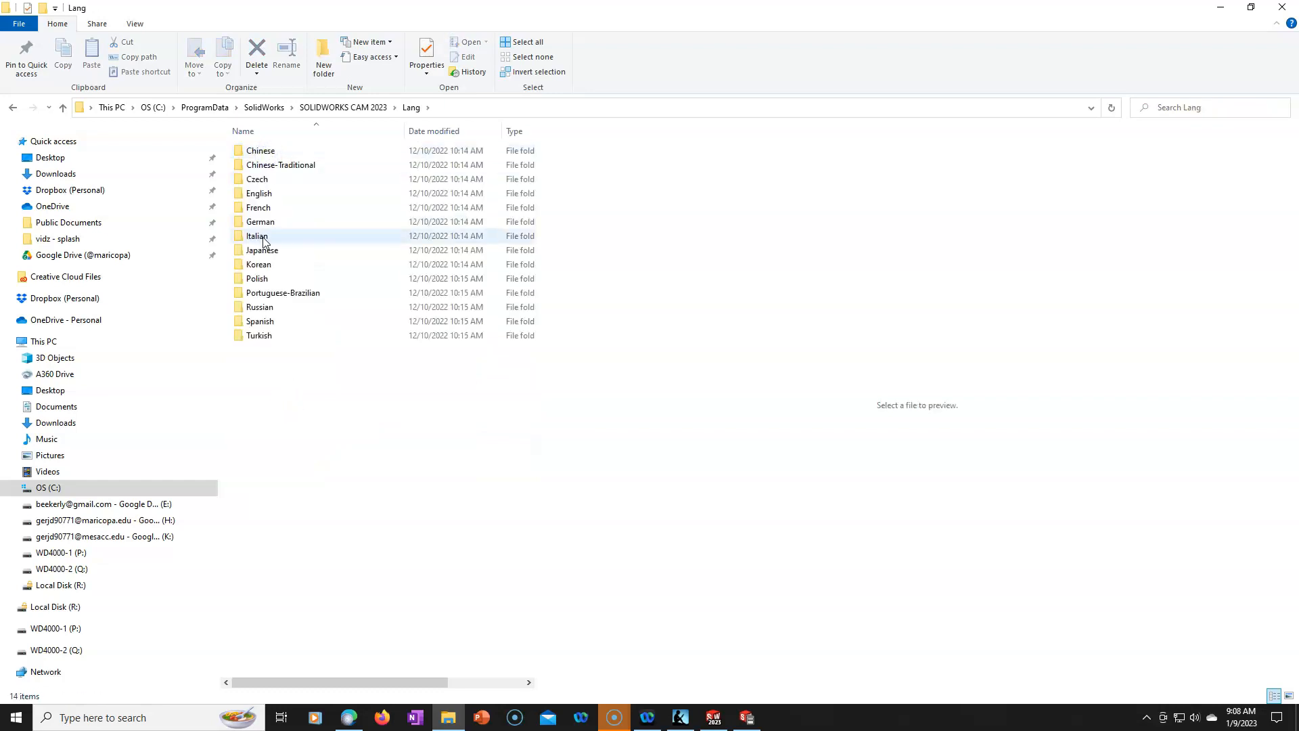
{"action": "double_click", "coordinate": [265, 201]}
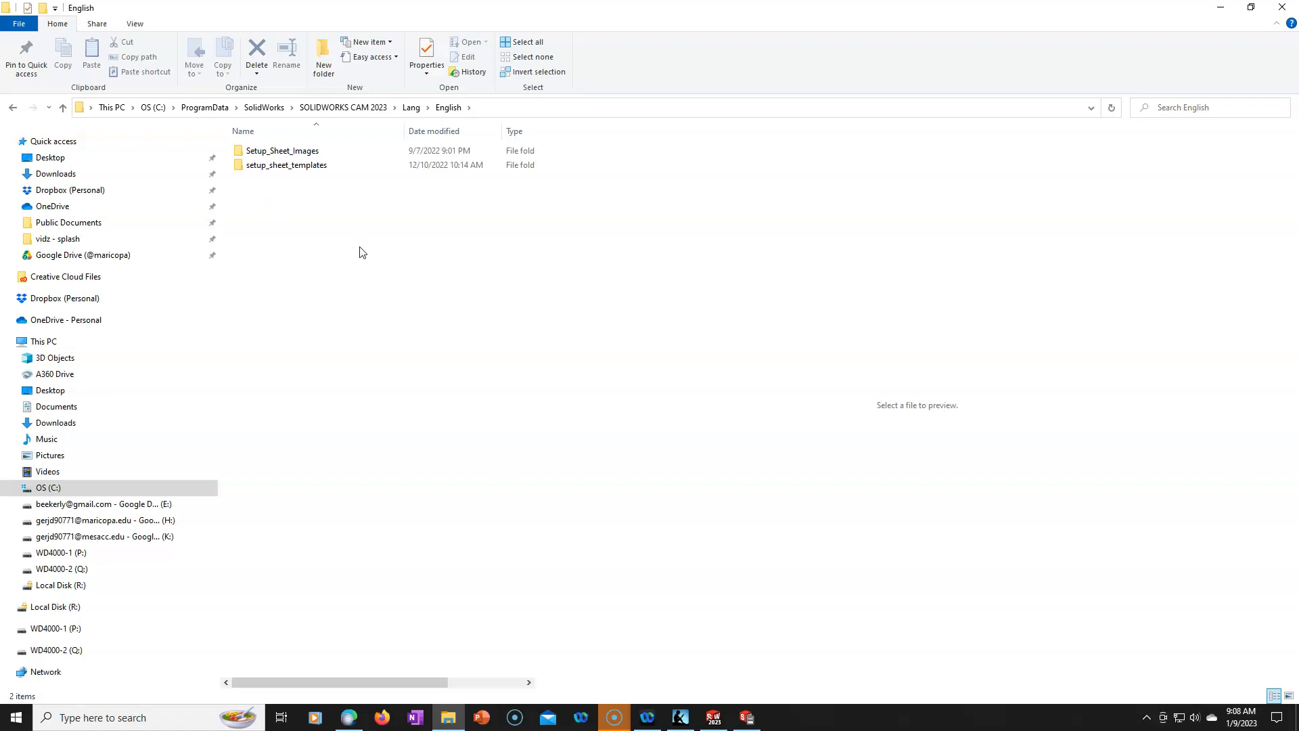
{"action": "left_click", "coordinate": [262, 107]}
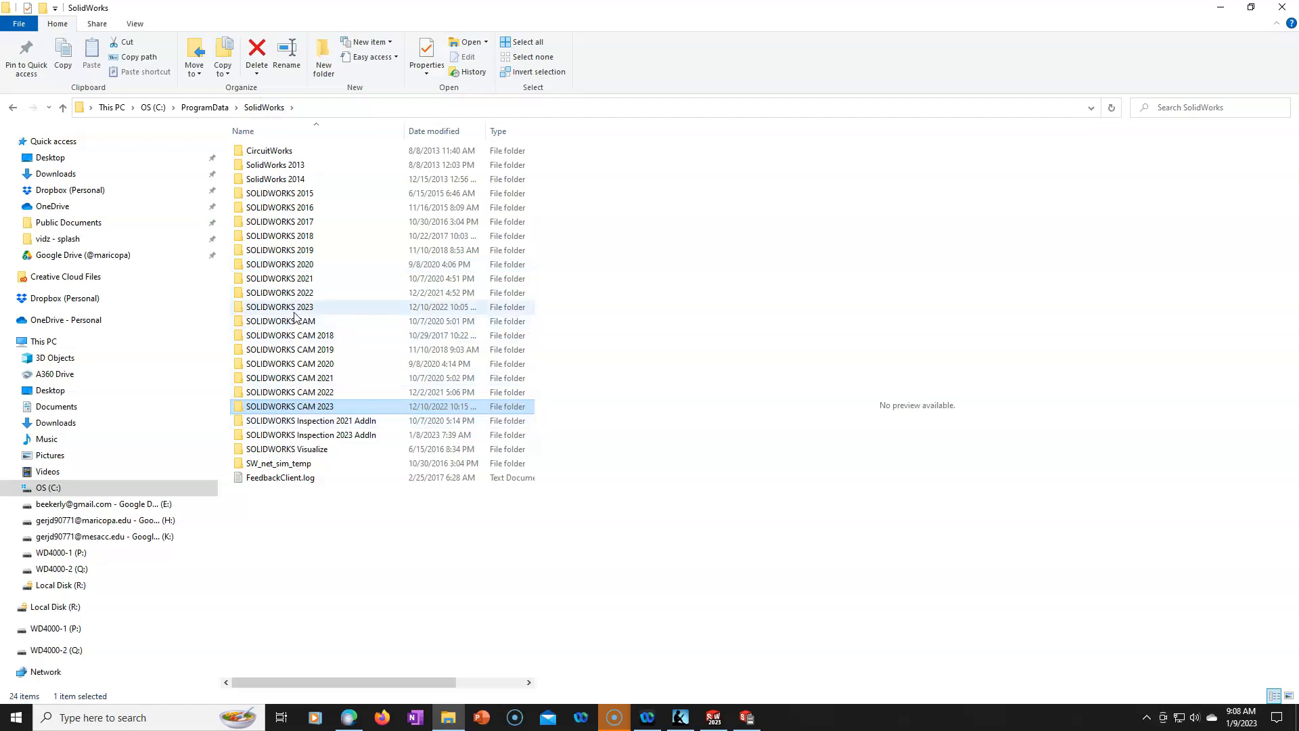
Open the SOLIDWORKS 2023\lang\english folder that holds the saved properties template.
{"action": "double_click", "coordinate": [293, 308]}
{"action": "double_click", "coordinate": [261, 193]}
{"action": "double_click", "coordinate": [264, 195]}
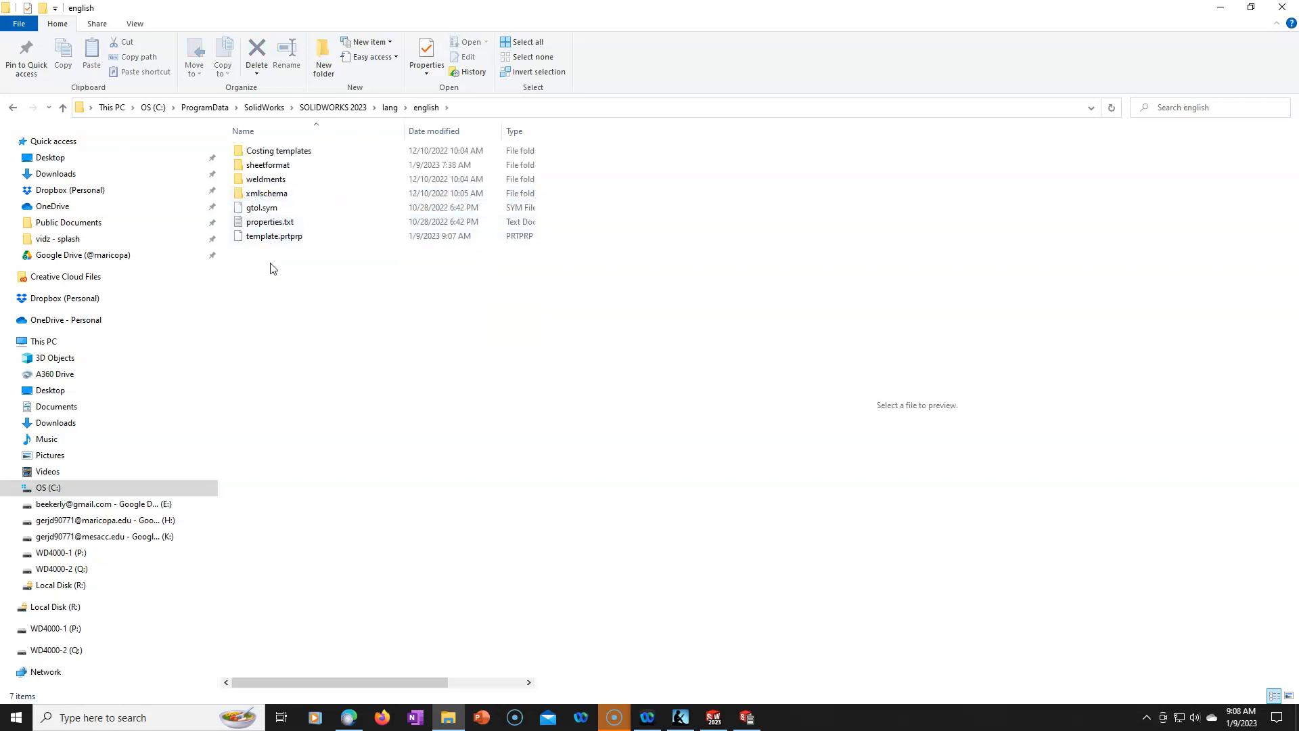
Rename the file template.prtprp as part template.prtprp.
{"action": "left_click", "coordinate": [270, 237]}
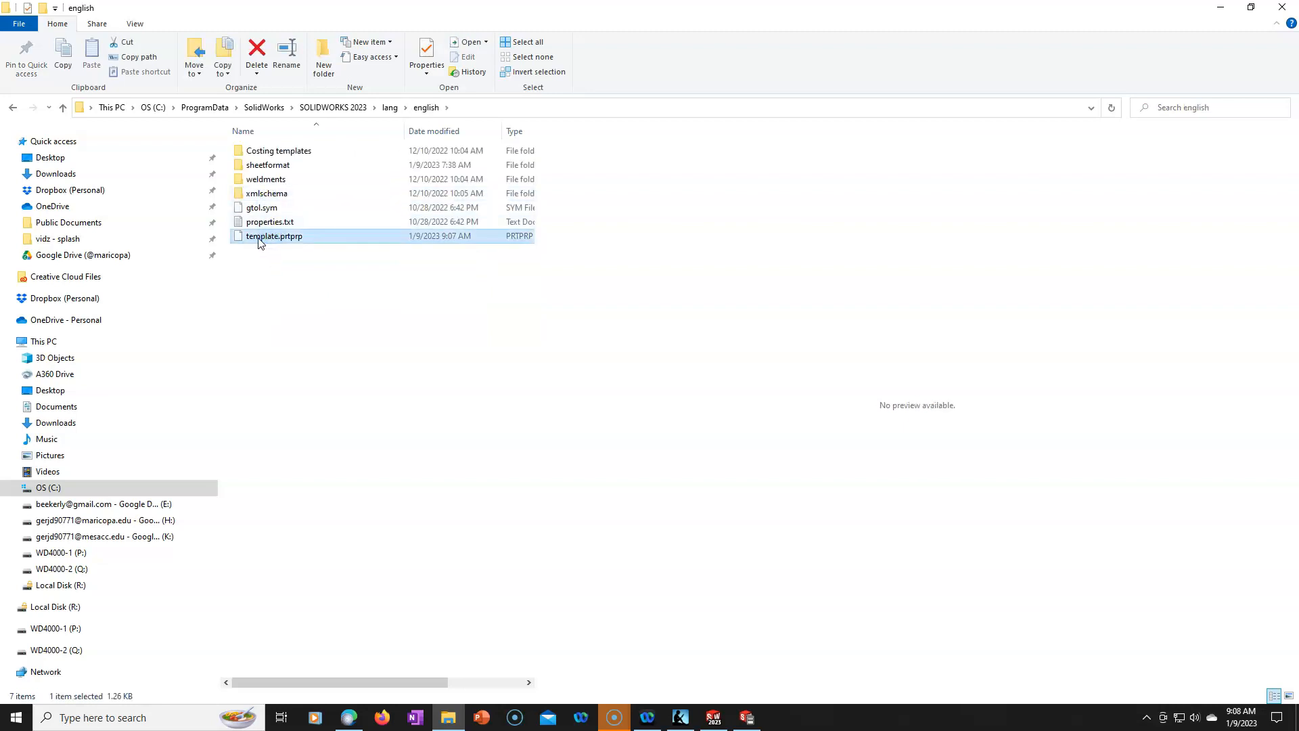
{"action": "left_click", "coordinate": [252, 237]}
{"action": "left_click", "coordinate": [247, 238]}
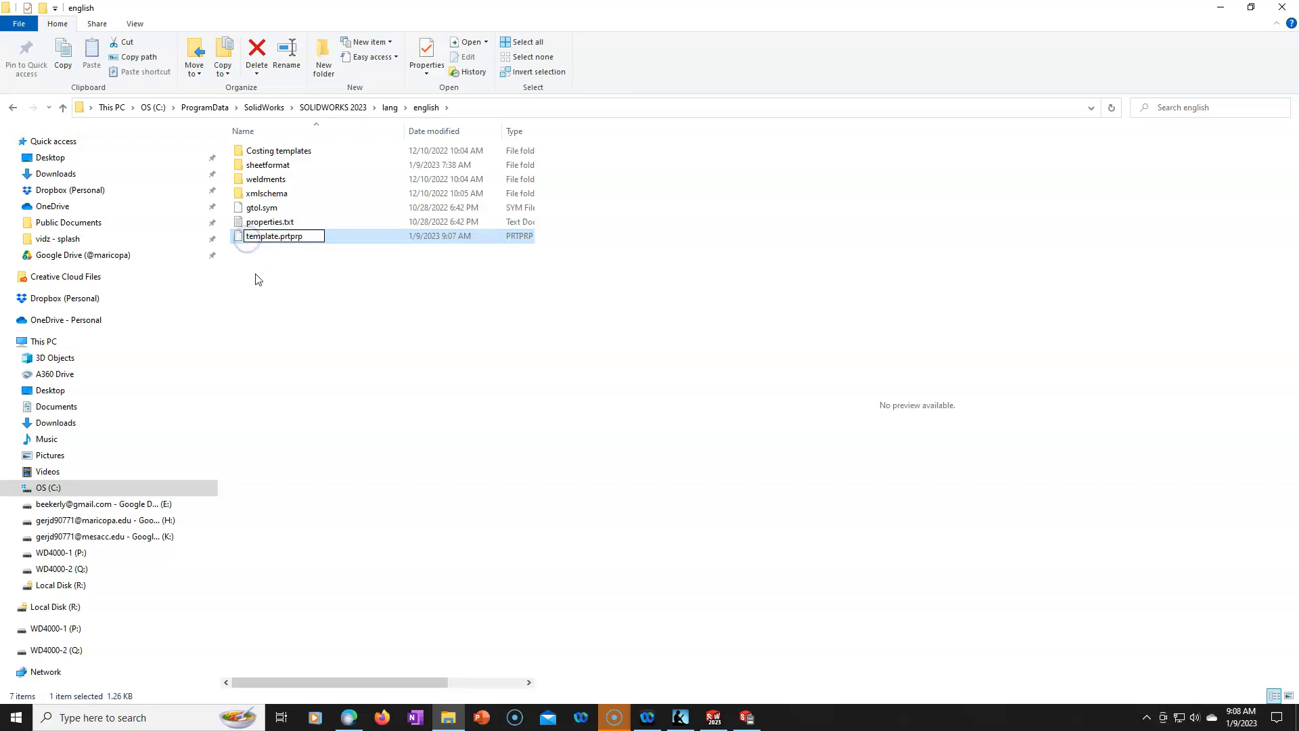
{"action": "type", "text": "part"}
{"action": "left_click", "coordinate": [278, 261]}
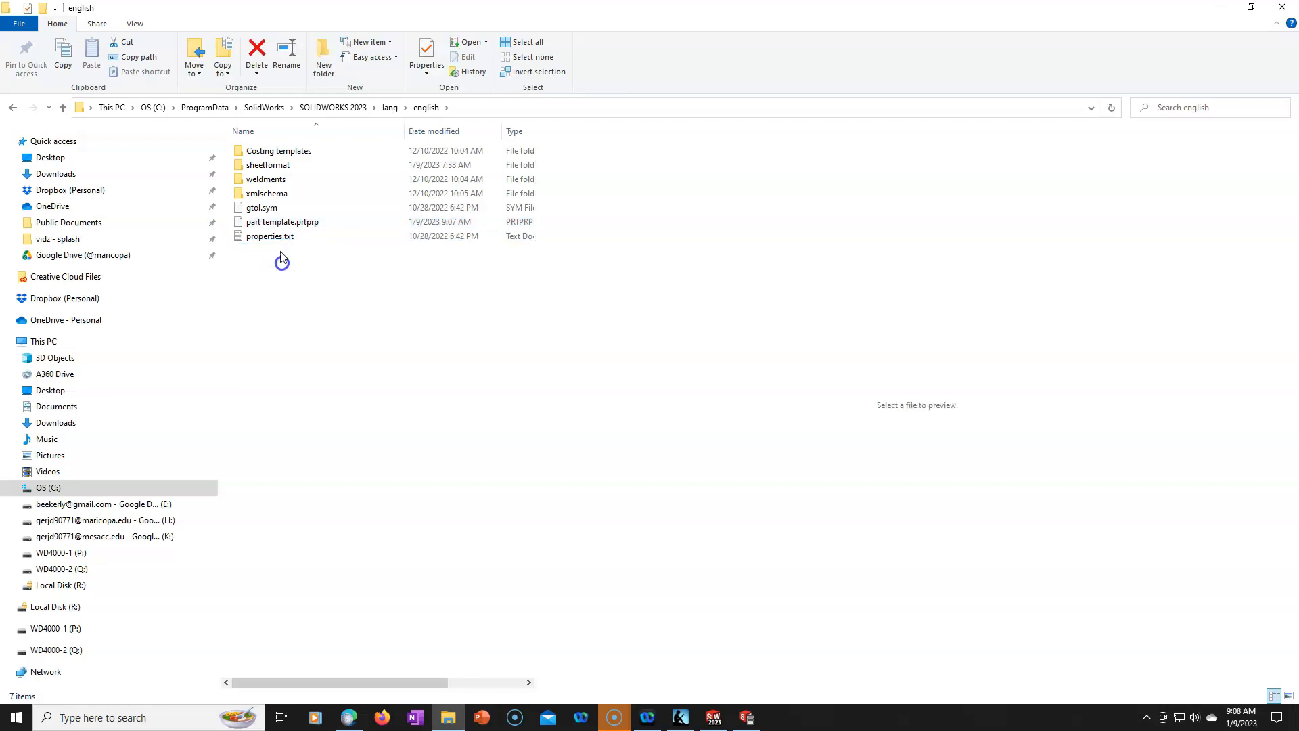
Copy part template.prtprp and paste a duplicate into the same english folder.
{"action": "left_click", "coordinate": [275, 227]}
{"action": "right_click", "coordinate": [275, 227]}
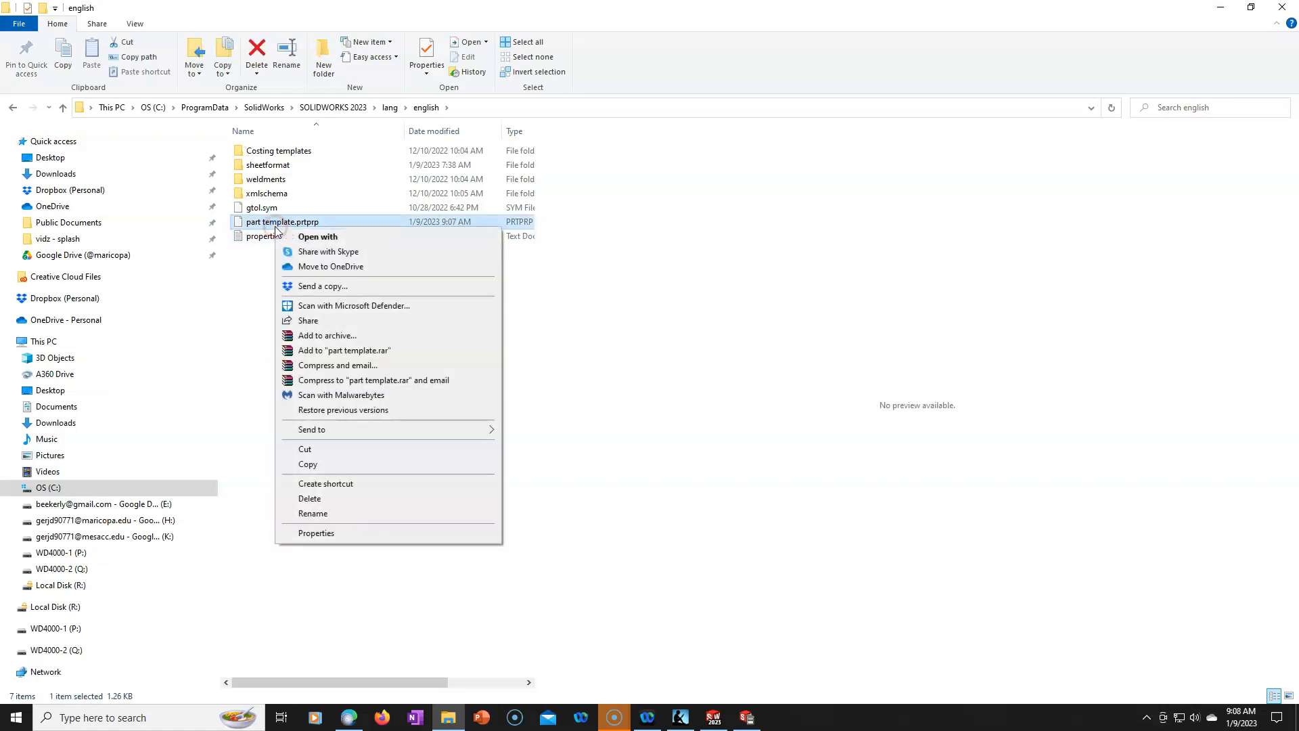
{"action": "left_click", "coordinate": [312, 467]}
{"action": "right_click", "coordinate": [283, 333]}
{"action": "left_click", "coordinate": [319, 416]}
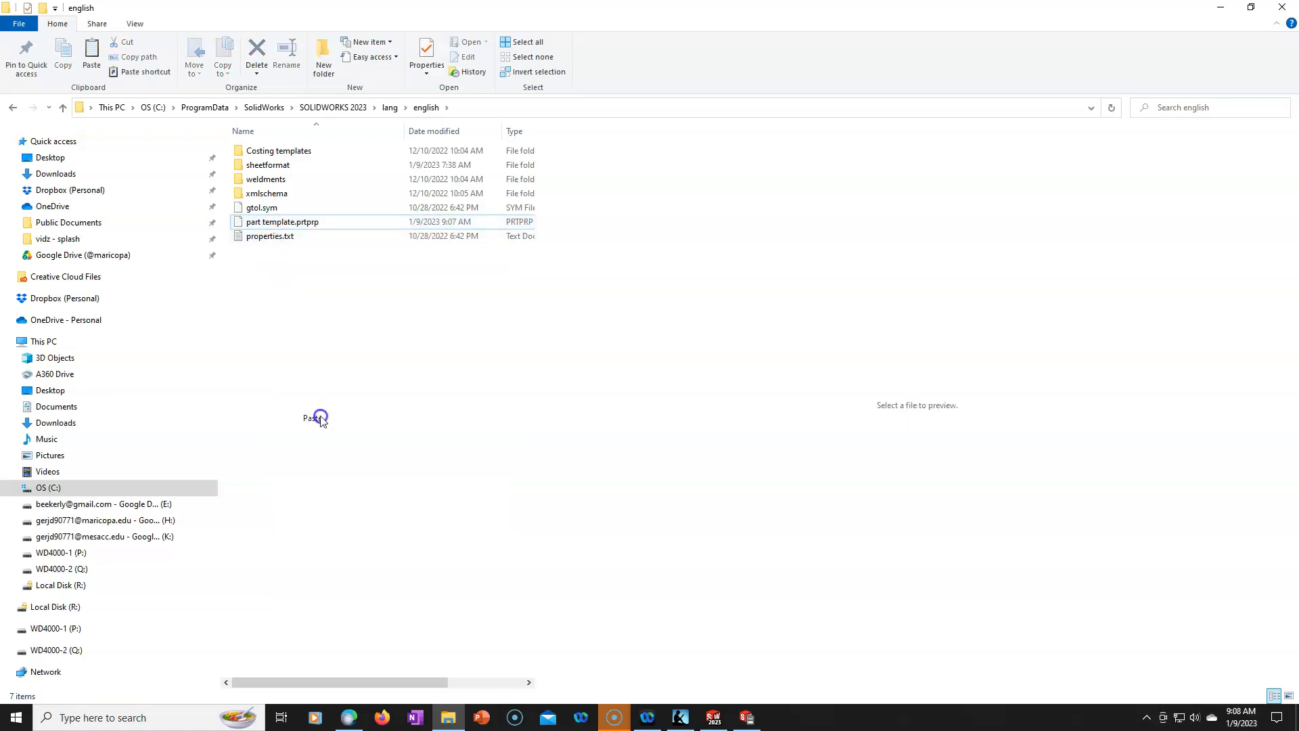
Rename the duplicated template file as asm template - Copy.asmprp and accept the extension change.
{"action": "left_click", "coordinate": [268, 225]}
{"action": "left_click_drag", "start_coordinate": [261, 222], "coordinate": [230, 222]}
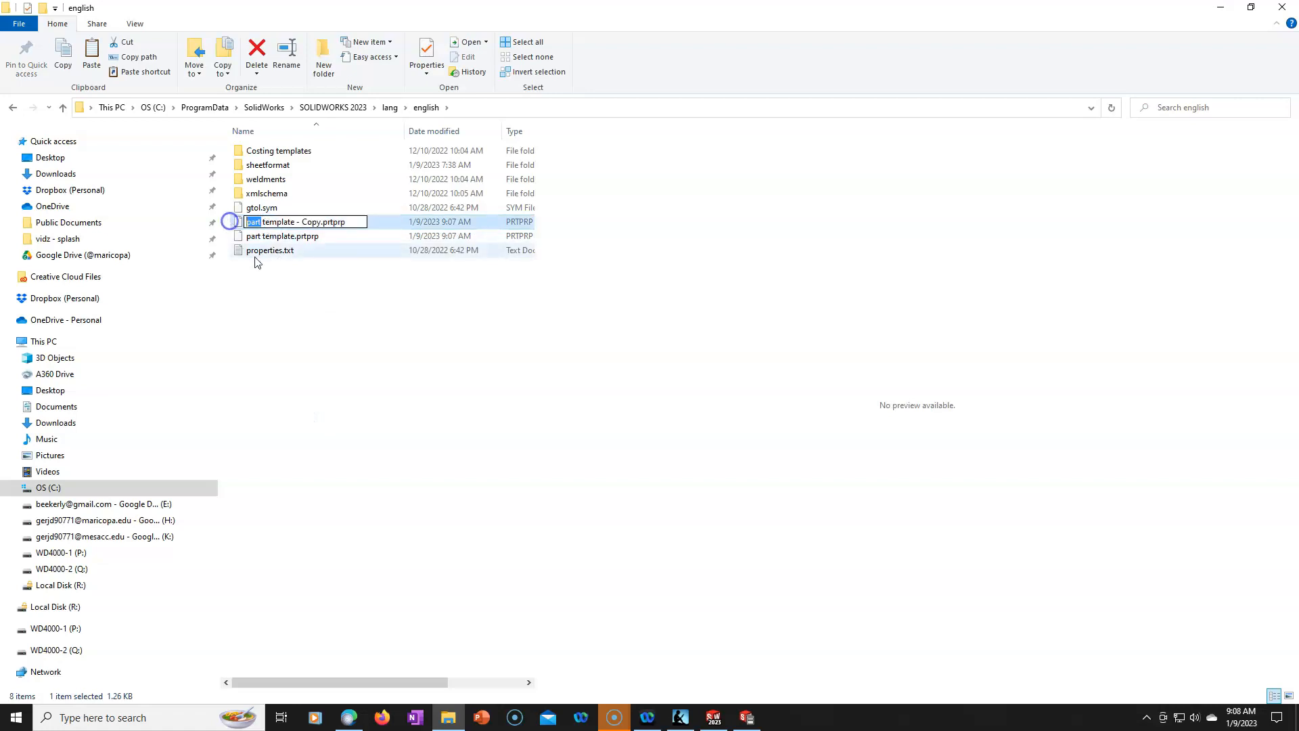
{"action": "type", "text": "asem"}
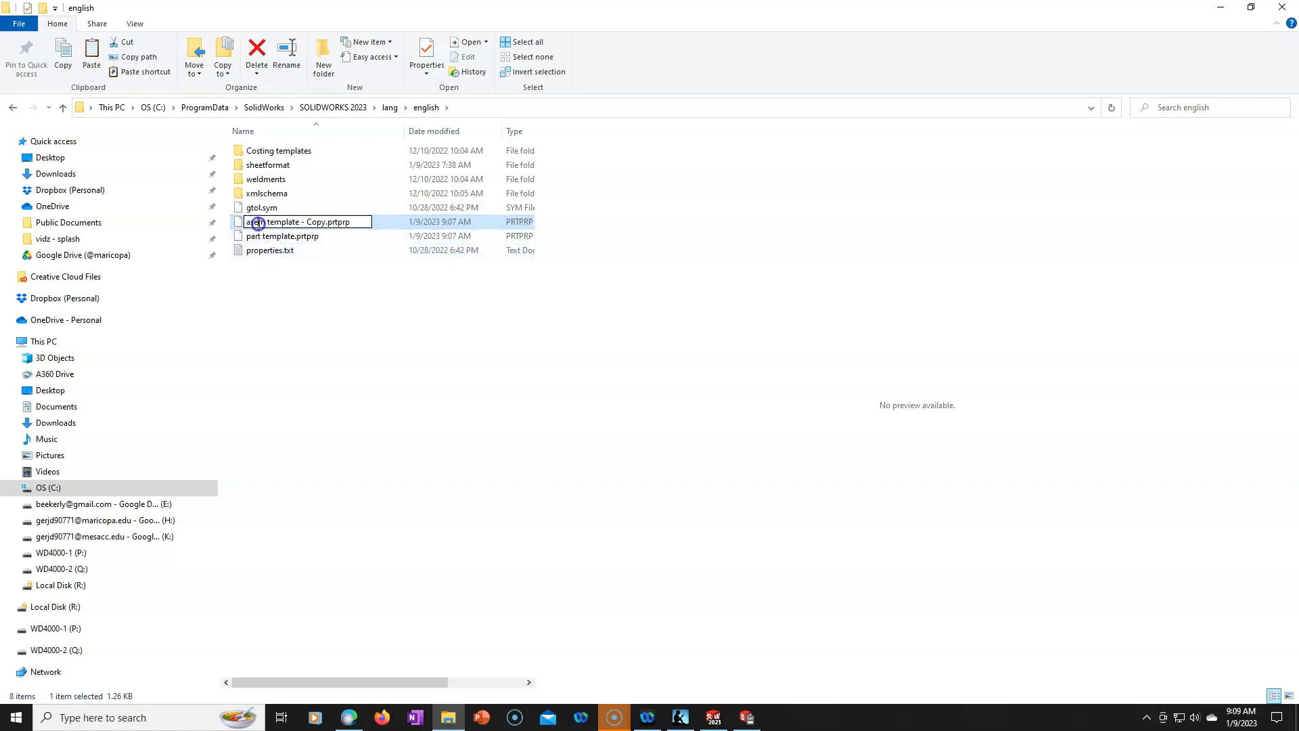
{"action": "key", "text": "Left"}
{"action": "key", "text": "BackSpace"}
{"action": "left_click", "coordinate": [334, 222]}
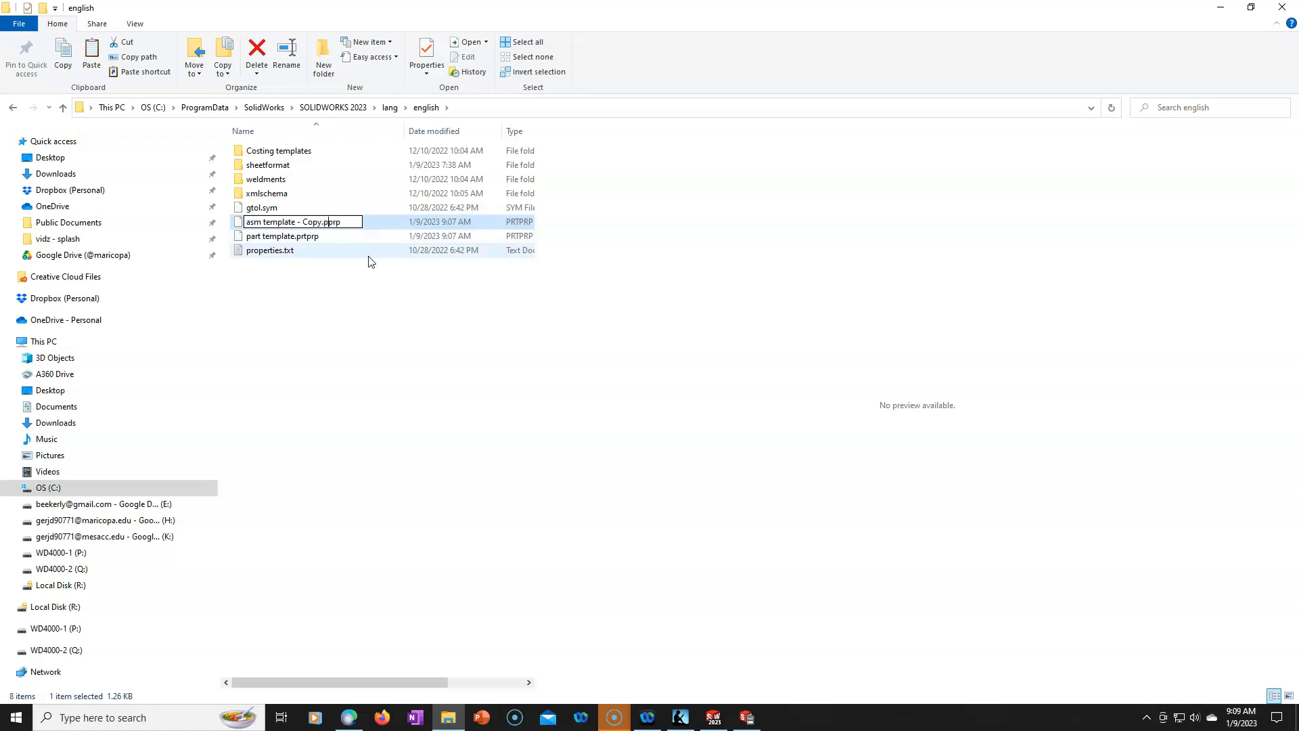
{"action": "type", "text": "asm"}
{"action": "left_click", "coordinate": [371, 322]}
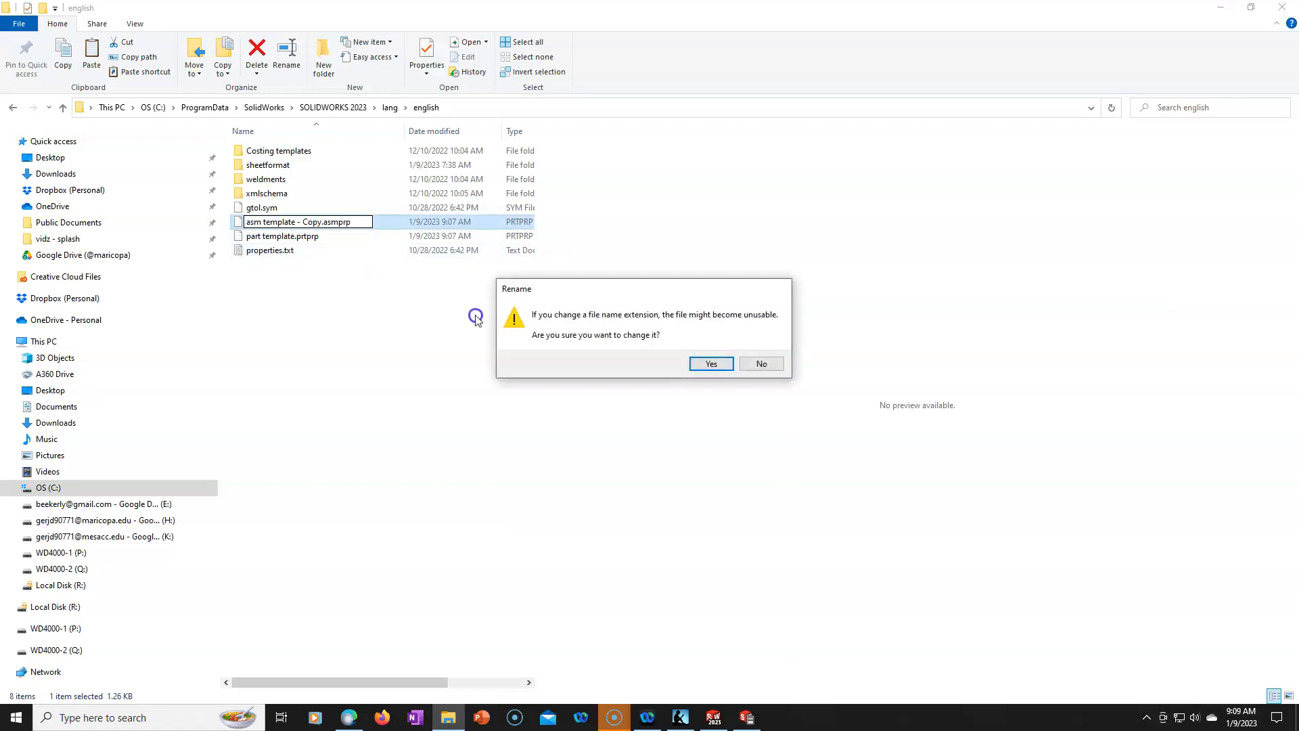
{"action": "left_click", "coordinate": [722, 363]}
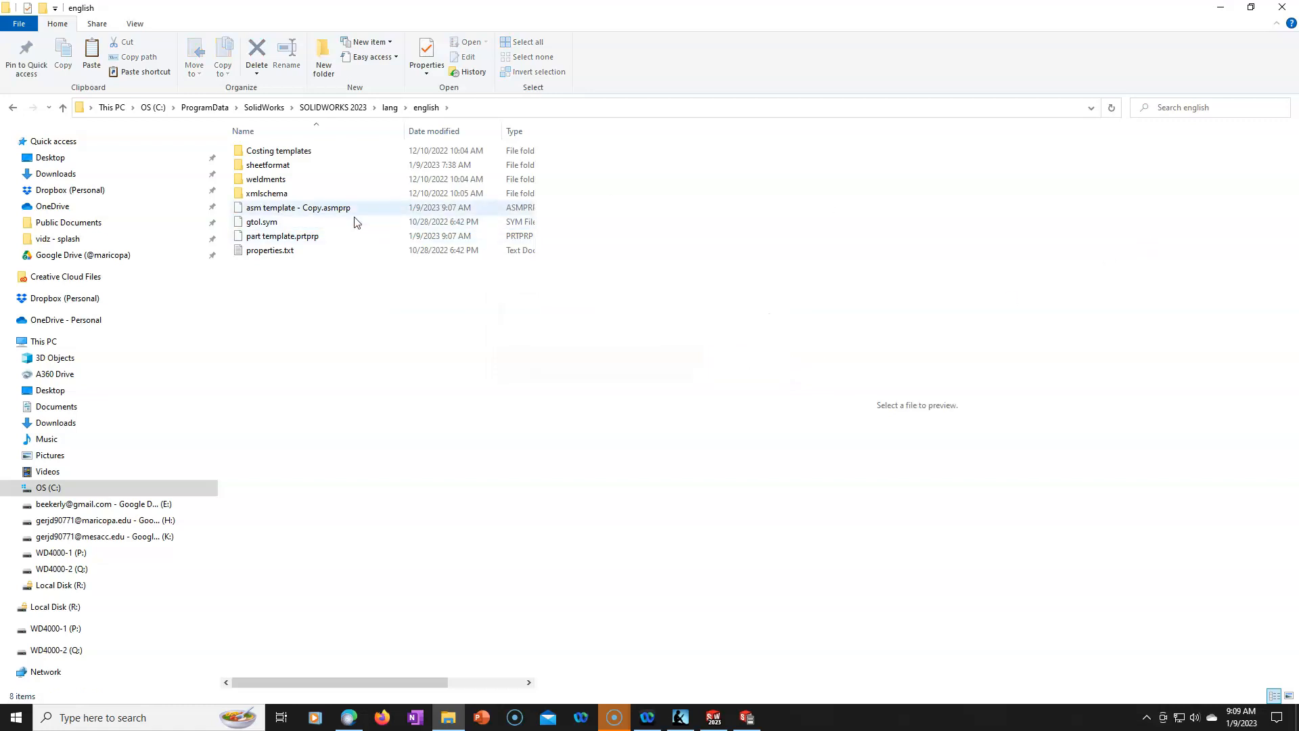
Remove the copy suffix so the assembly template file is named asm template.asmprp.
{"action": "left_click", "coordinate": [328, 211]}
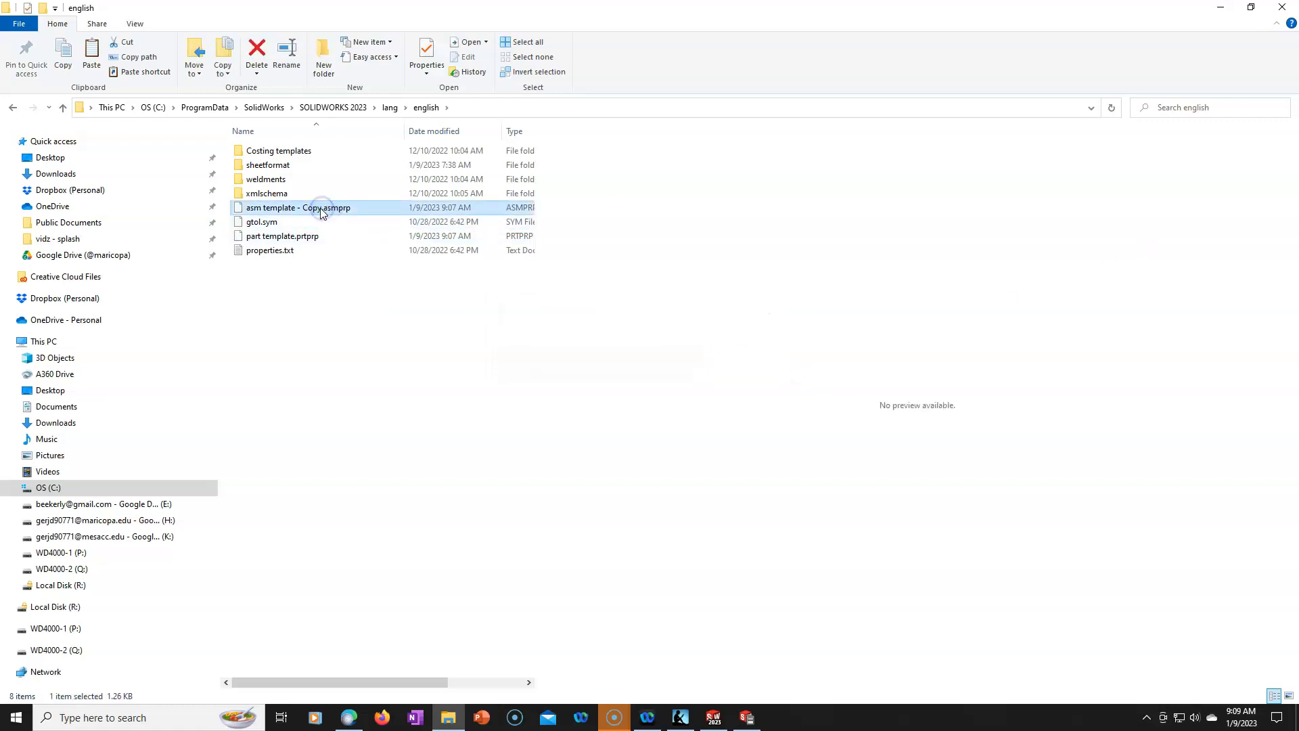
{"action": "left_click", "coordinate": [321, 209]}
{"action": "key", "text": "BackSpace"}
{"action": "key", "text": "BackSpace"}
{"action": "key", "text": "BackSpace"}
{"action": "key", "text": "BackSpace"}
{"action": "key", "text": "BackSpace"}
{"action": "key", "text": "BackSpace"}
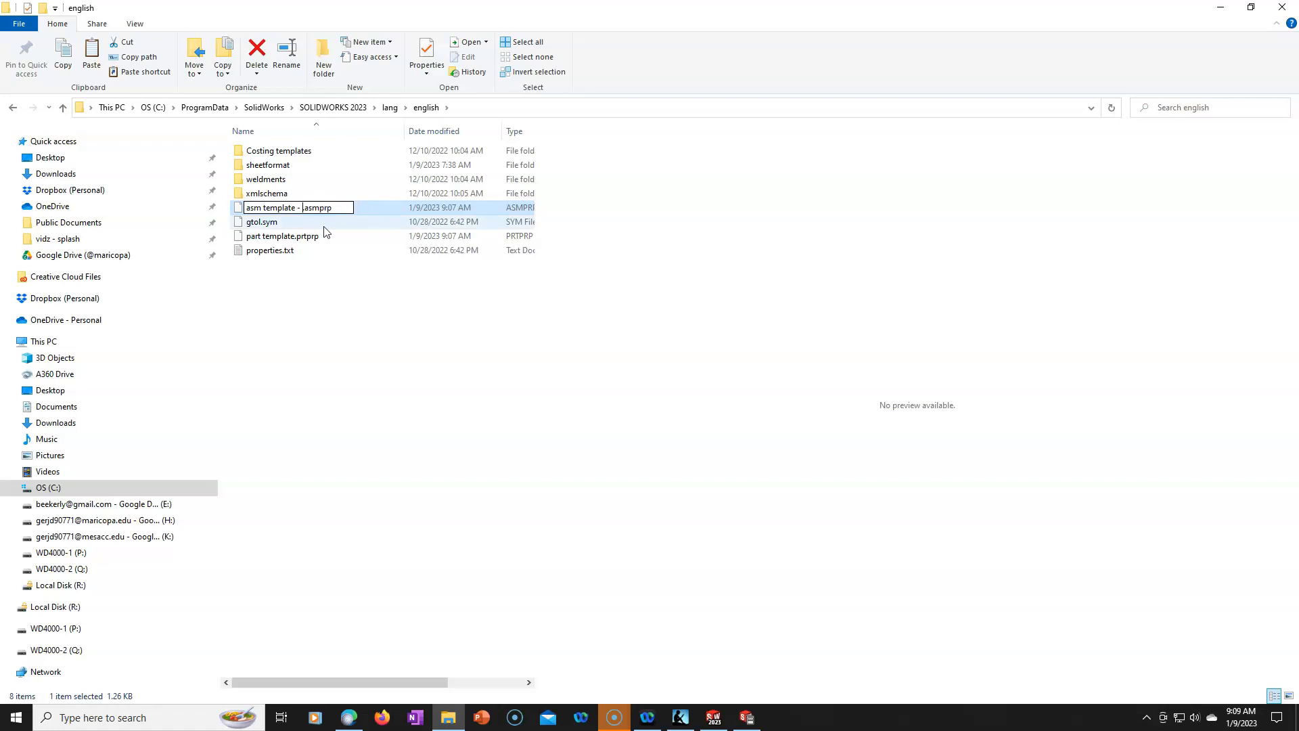
{"action": "key", "text": "BackSpace"}
{"action": "left_click", "coordinate": [298, 316]}
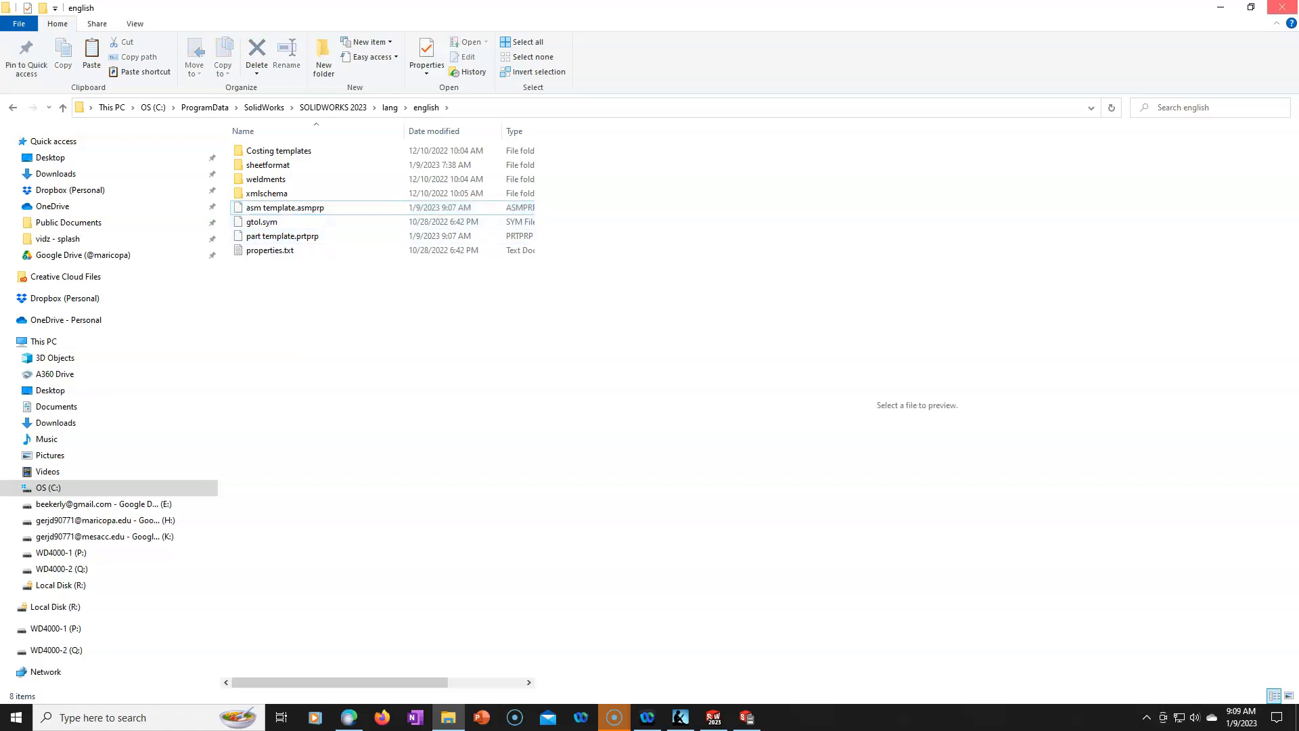
Return to SOLIDWORKS, close the Property Tab Builder and show the custom properties form for Part2.
{"action": "left_click", "coordinate": [1223, 9]}
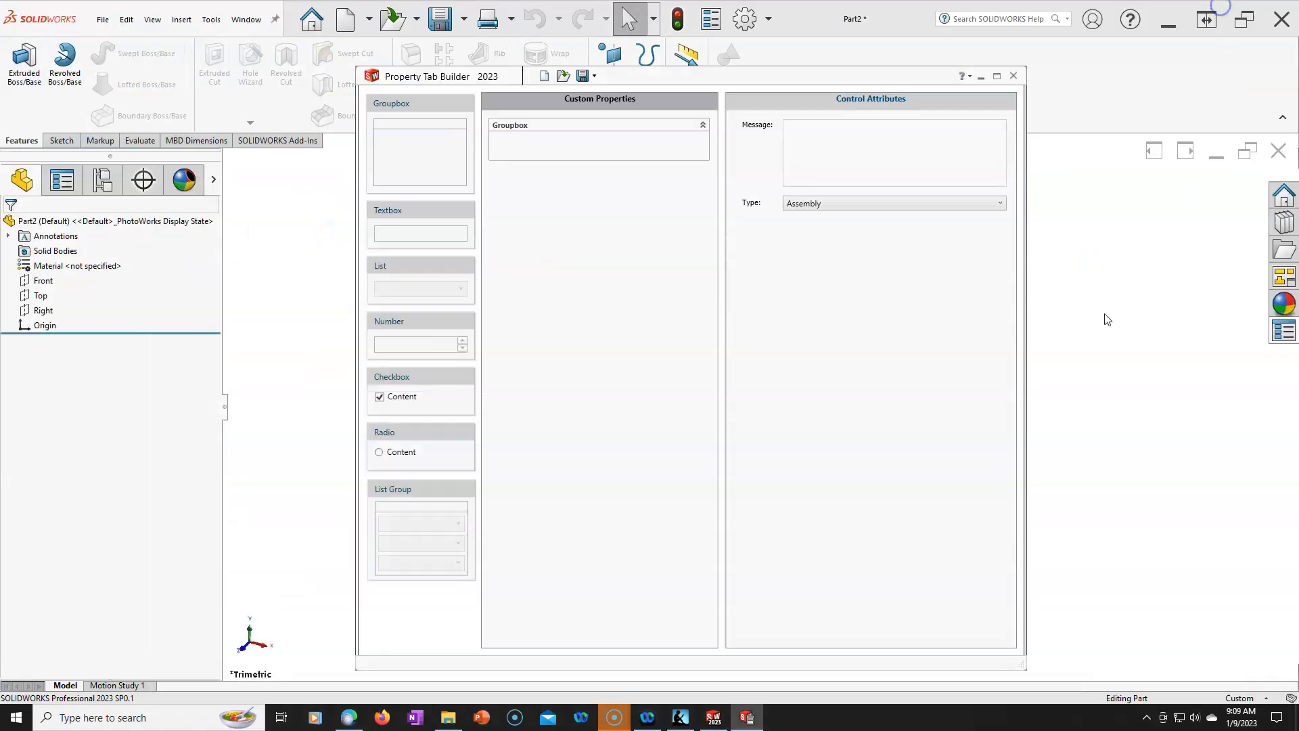
{"action": "left_click", "coordinate": [1013, 77]}
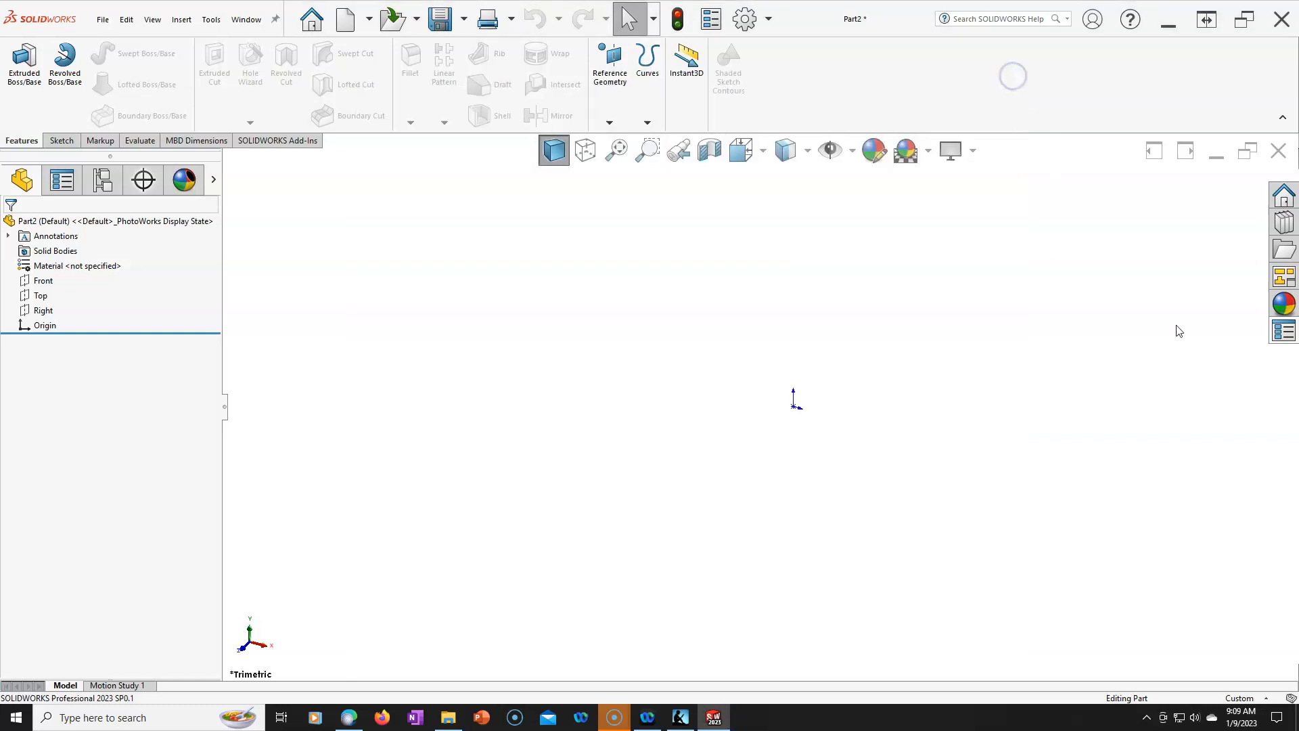
{"action": "left_click", "coordinate": [1283, 337]}
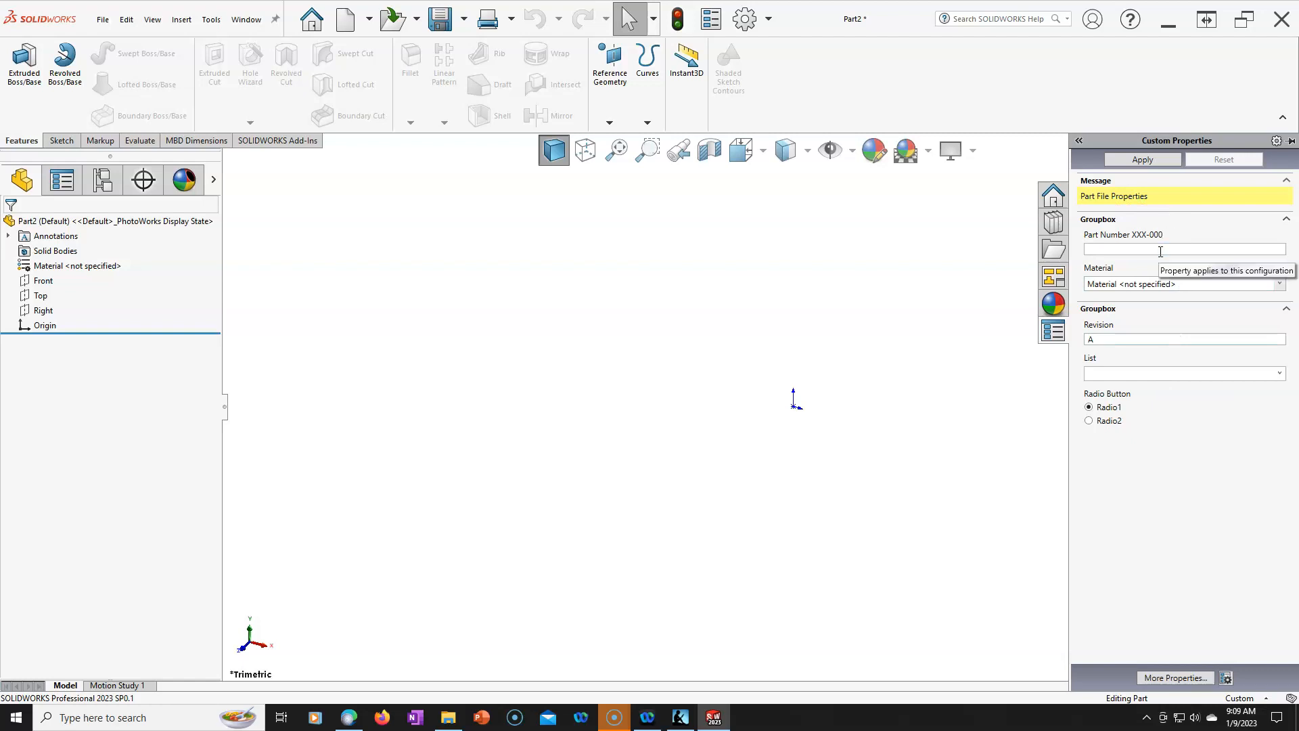
Examine the Material and List fields of the custom properties form.
{"action": "left_click", "coordinate": [1191, 284]}
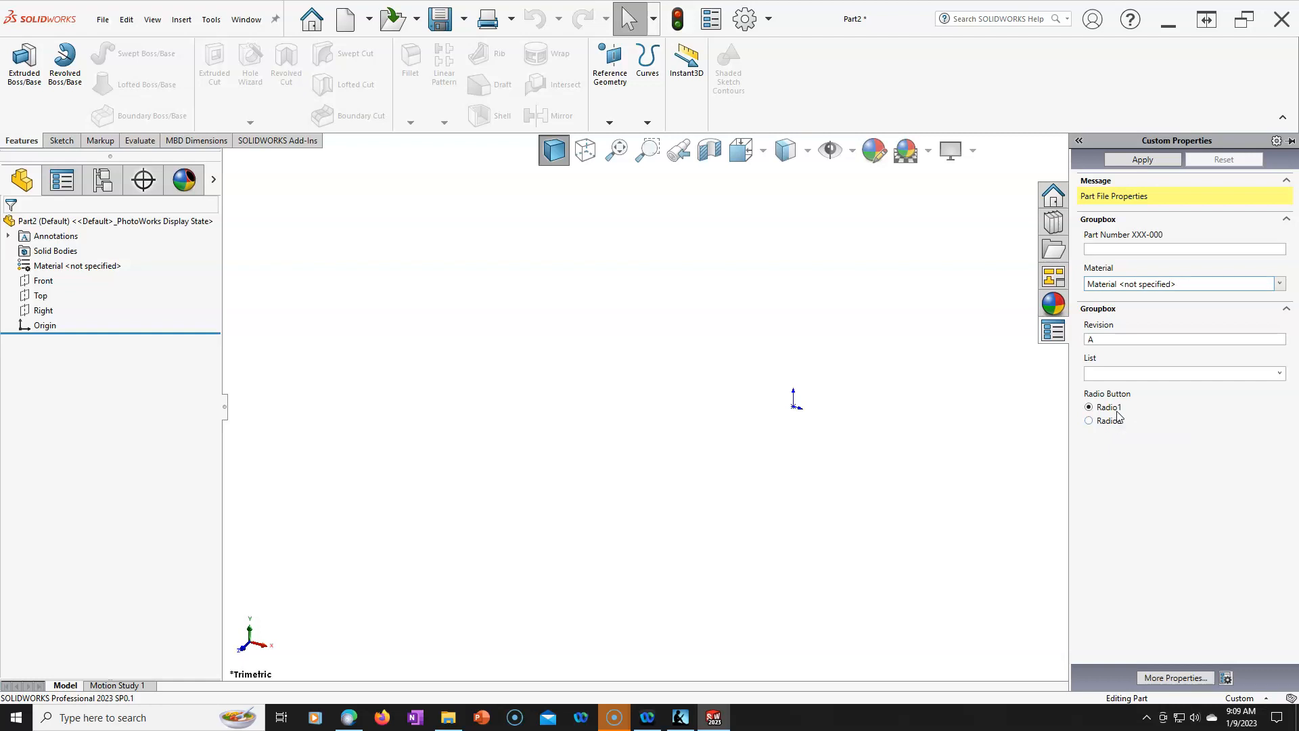
{"action": "left_click", "coordinate": [1279, 374]}
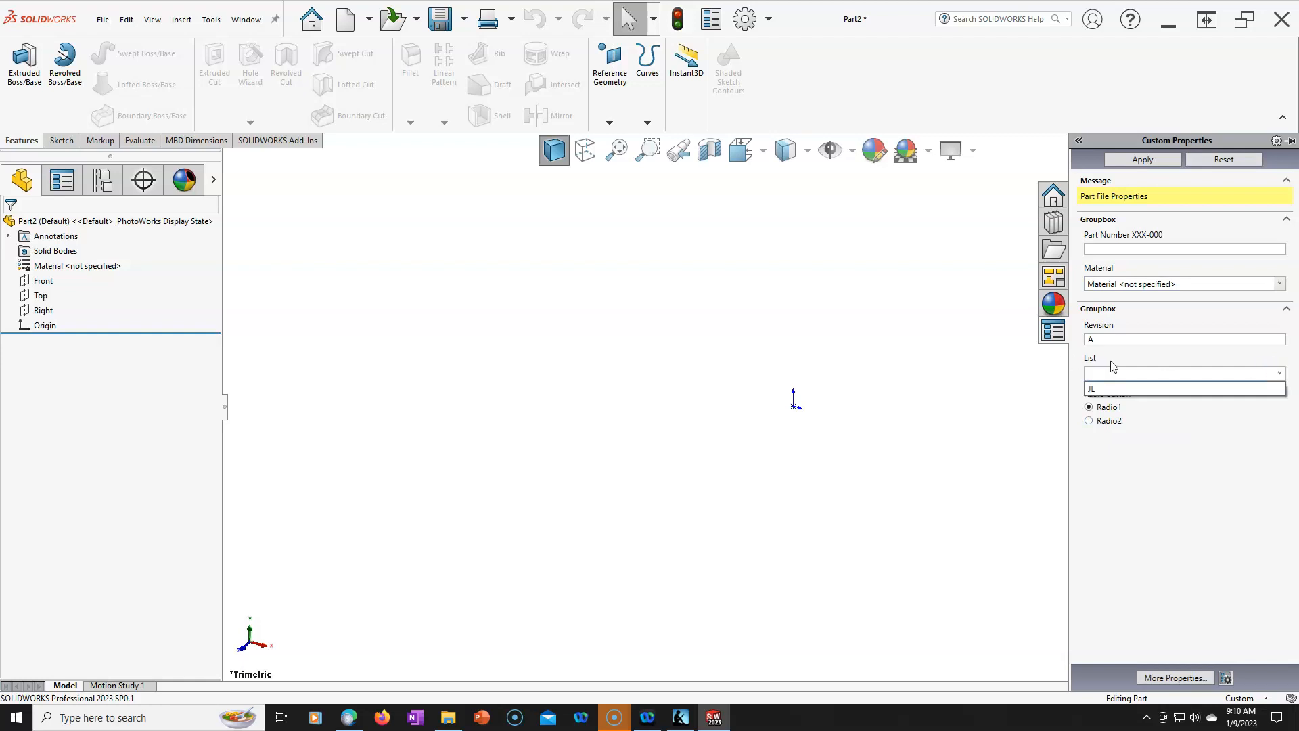
{"action": "left_click", "coordinate": [1098, 509]}
Decline saving the form changes and check the Custom and Configuration Properties of Part2 in the Properties dialog.
{"action": "left_click", "coordinate": [1176, 679]}
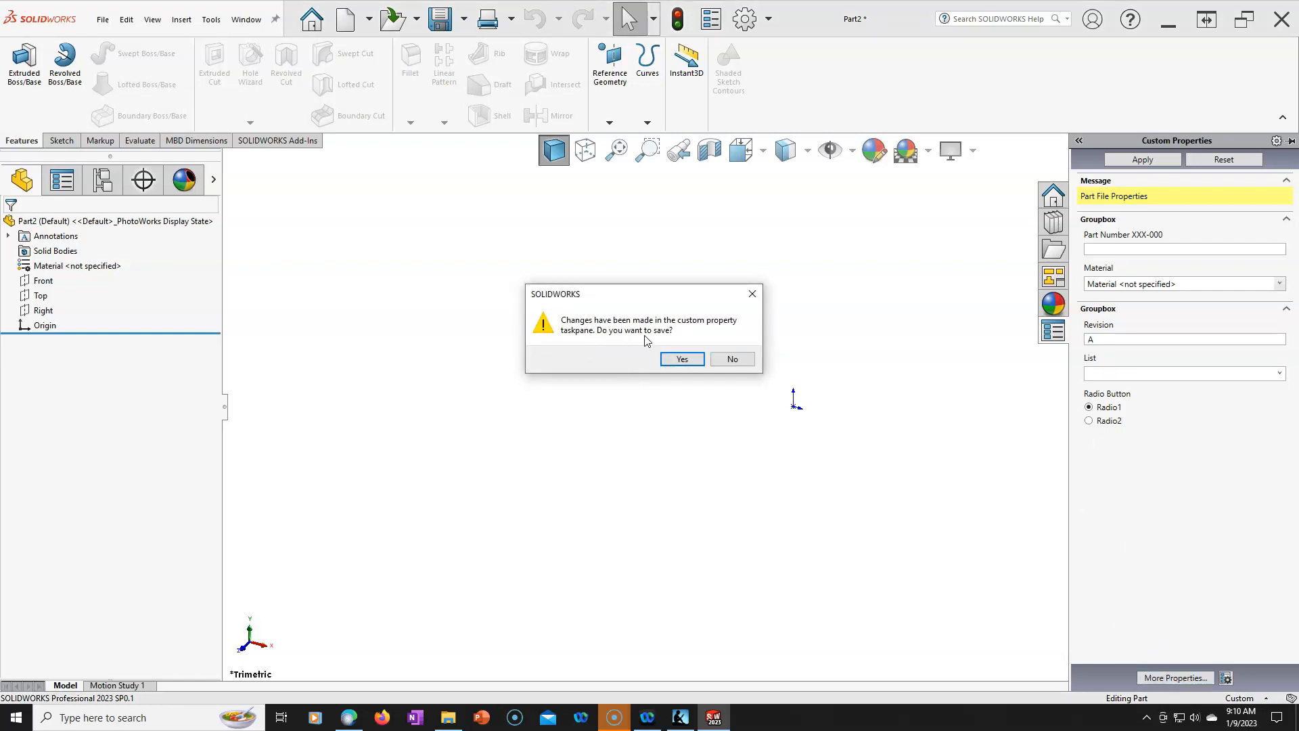
{"action": "left_click", "coordinate": [733, 360]}
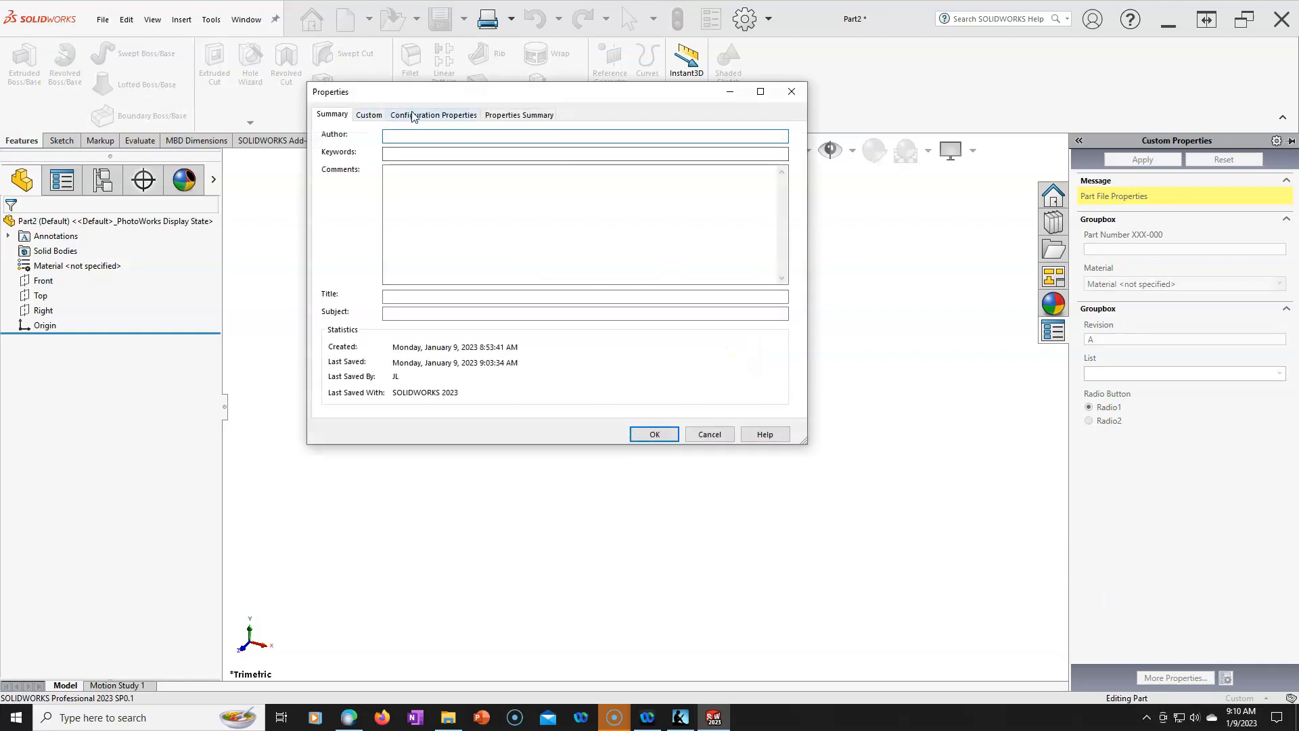
{"action": "left_click", "coordinate": [415, 116]}
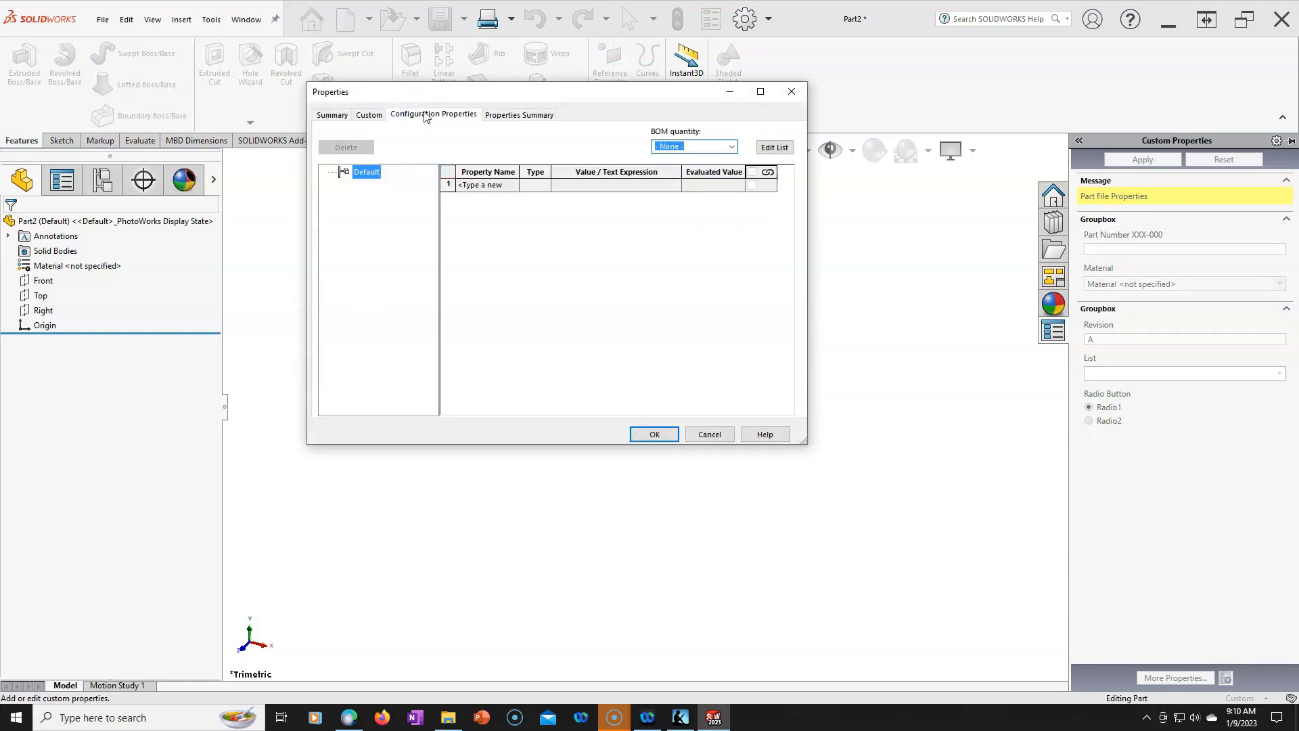
{"action": "left_click", "coordinate": [368, 116]}
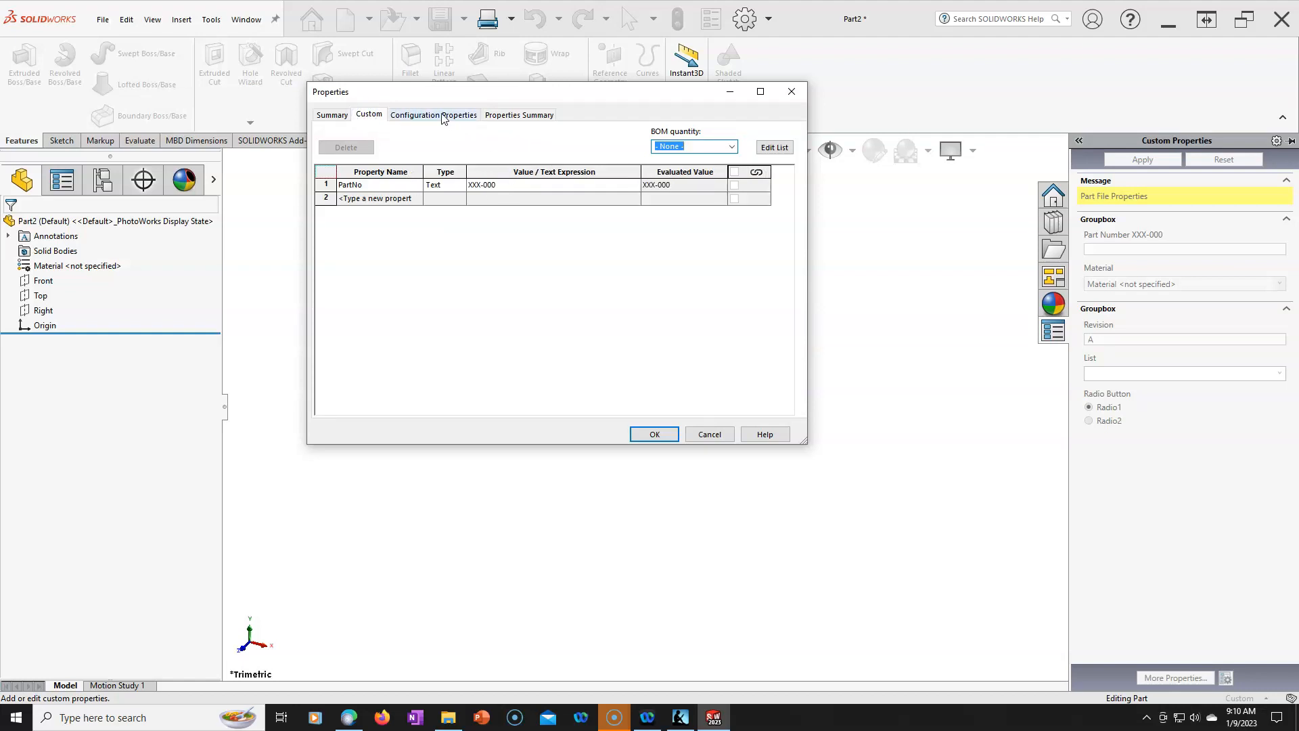
{"action": "left_click", "coordinate": [406, 115]}
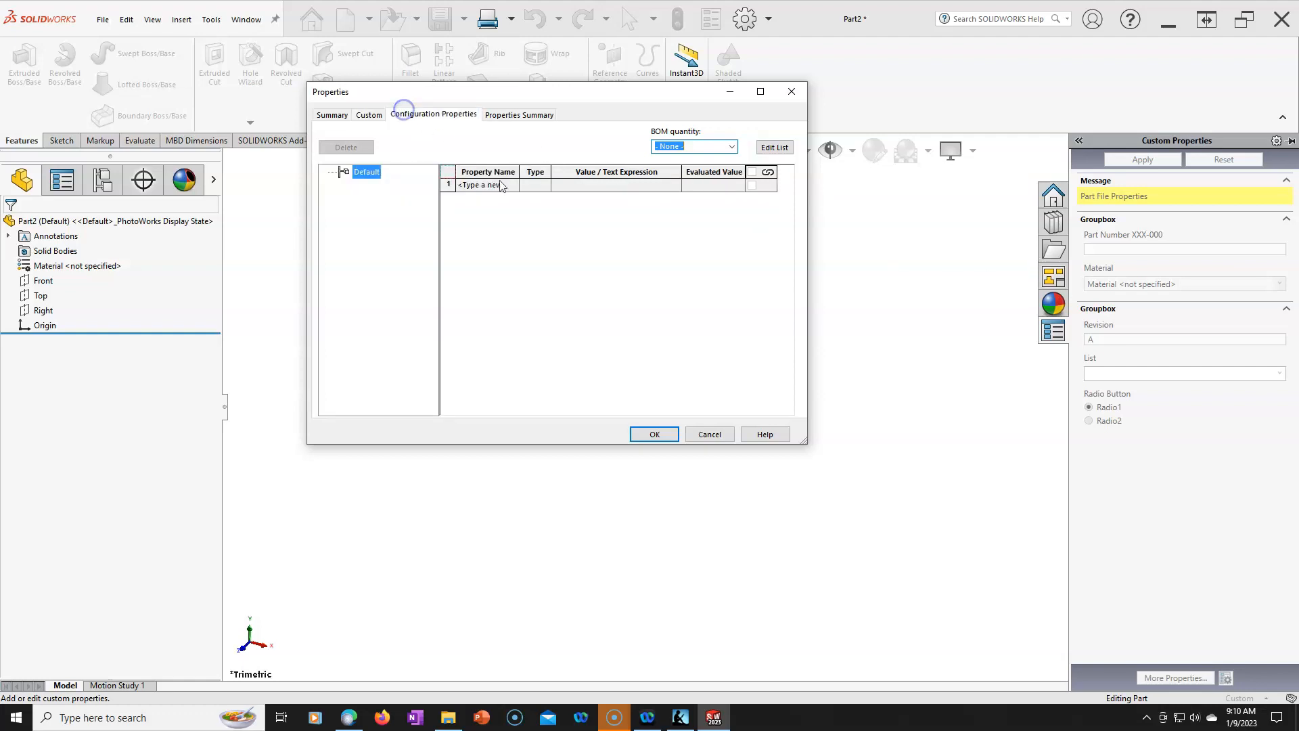
{"action": "left_click", "coordinate": [710, 434]}
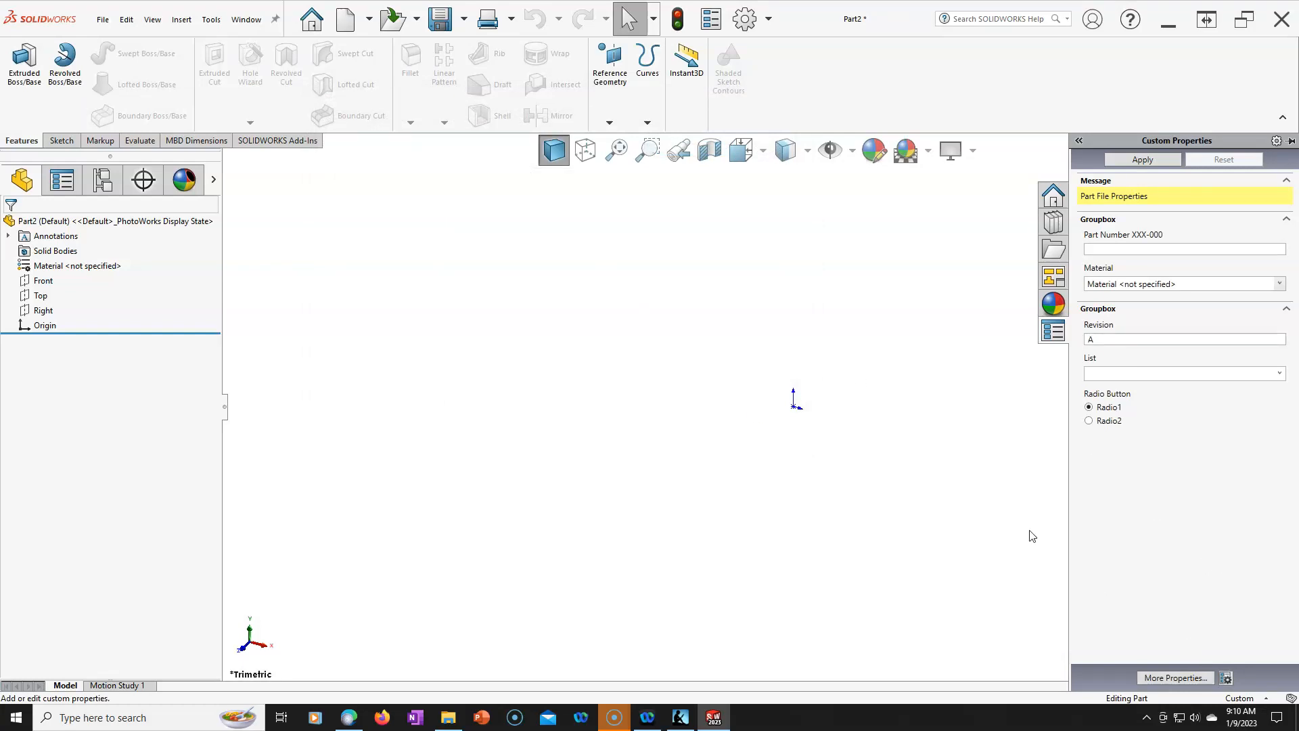
Close Part2 and create a new part from the Part Inch template.
{"action": "left_click", "coordinate": [1002, 376]}
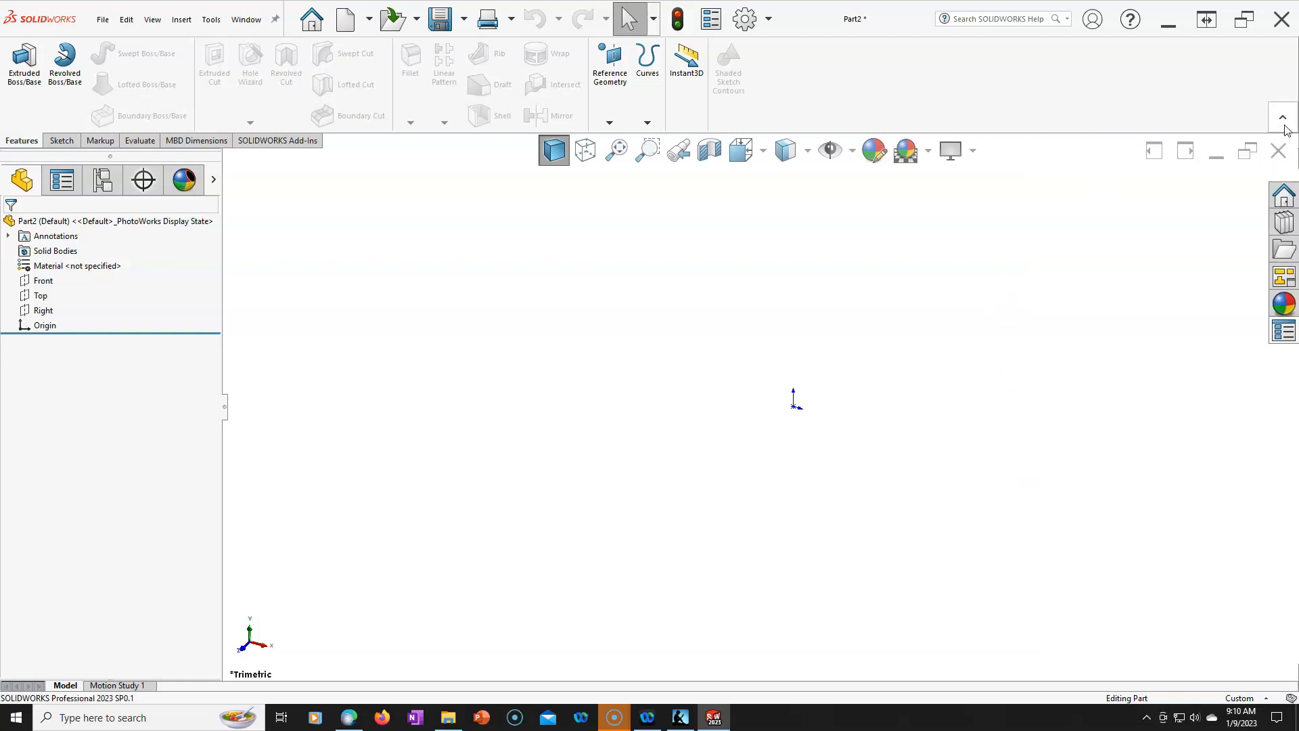
{"action": "left_click", "coordinate": [1279, 150]}
{"action": "left_click", "coordinate": [621, 377]}
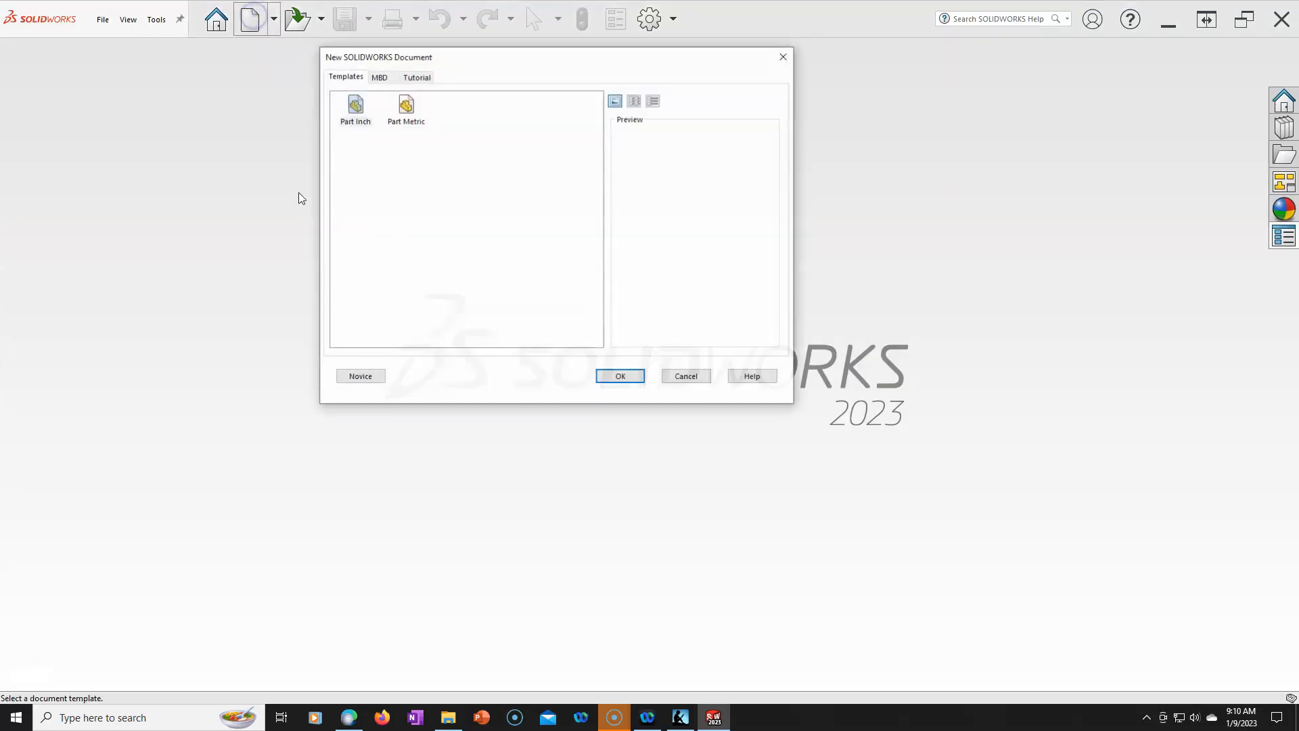
{"action": "double_click", "coordinate": [355, 107]}
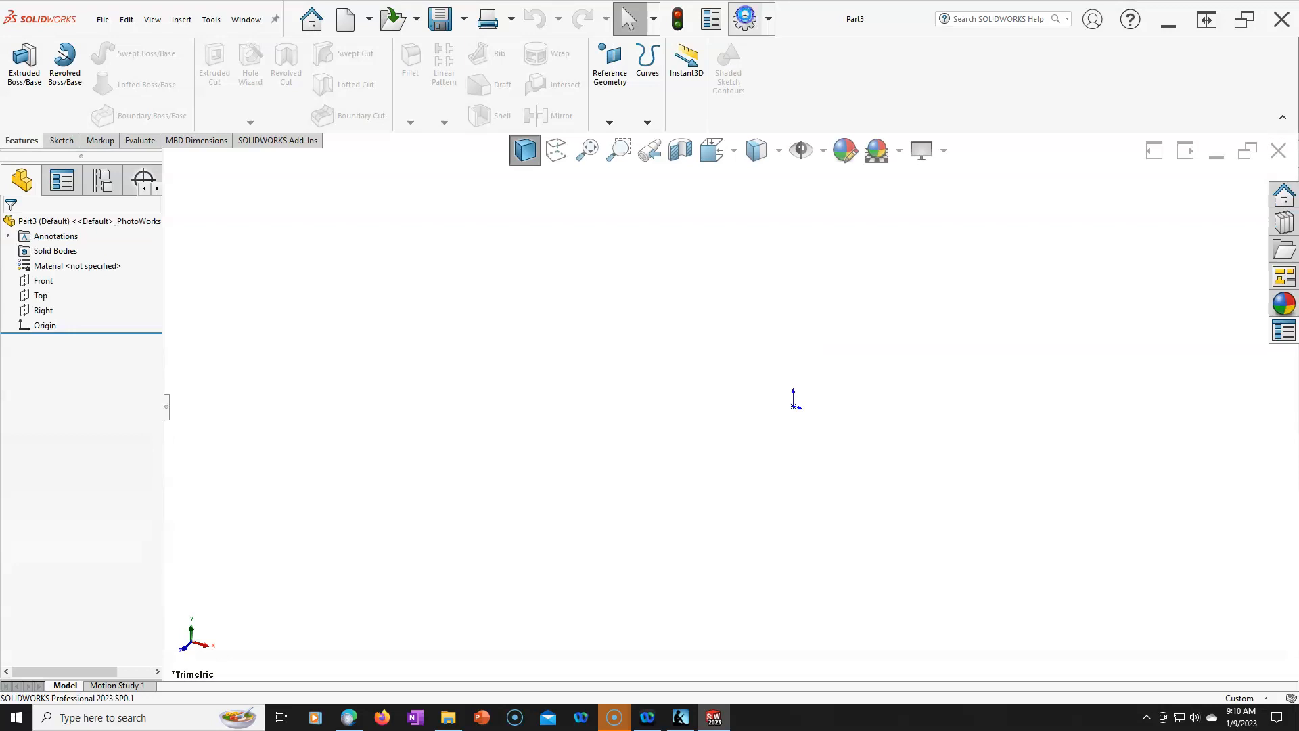
Check the new part's file properties, including its Custom, Configuration Properties and Properties Summary lists.
{"action": "left_click", "coordinate": [744, 19]}
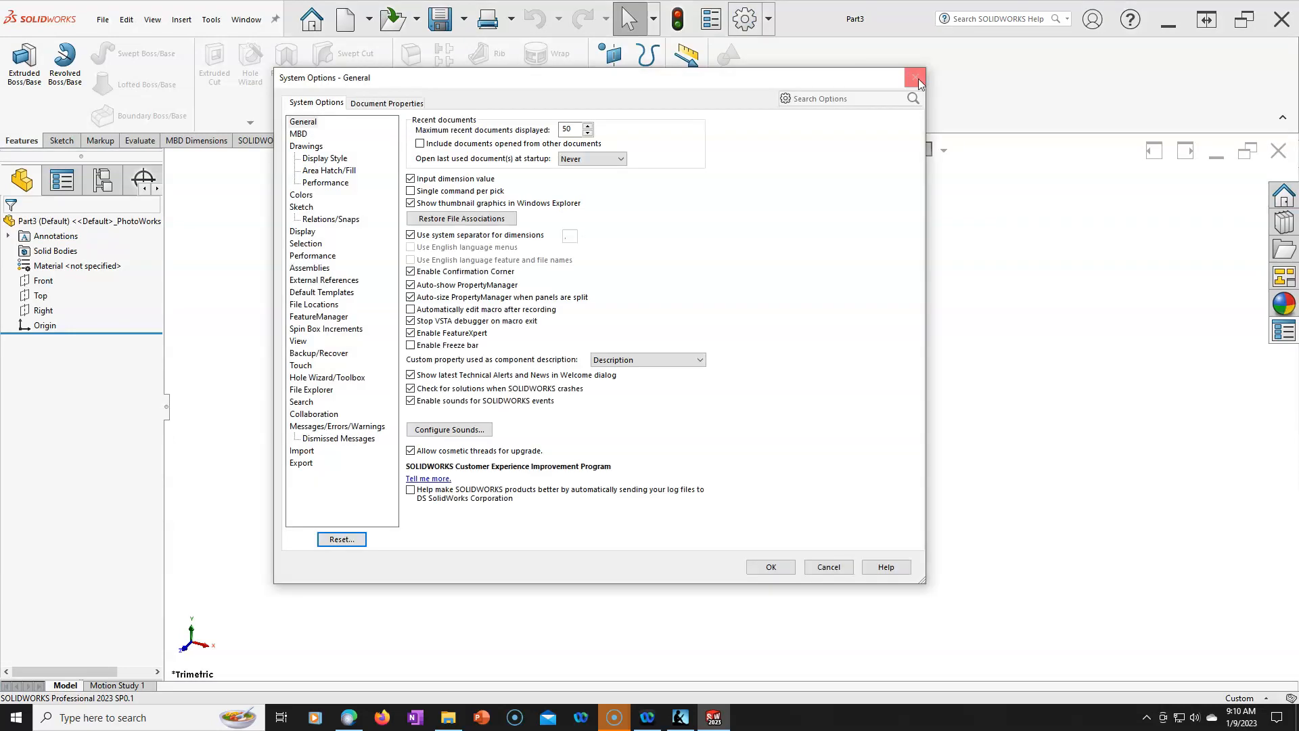
{"action": "left_click", "coordinate": [918, 79]}
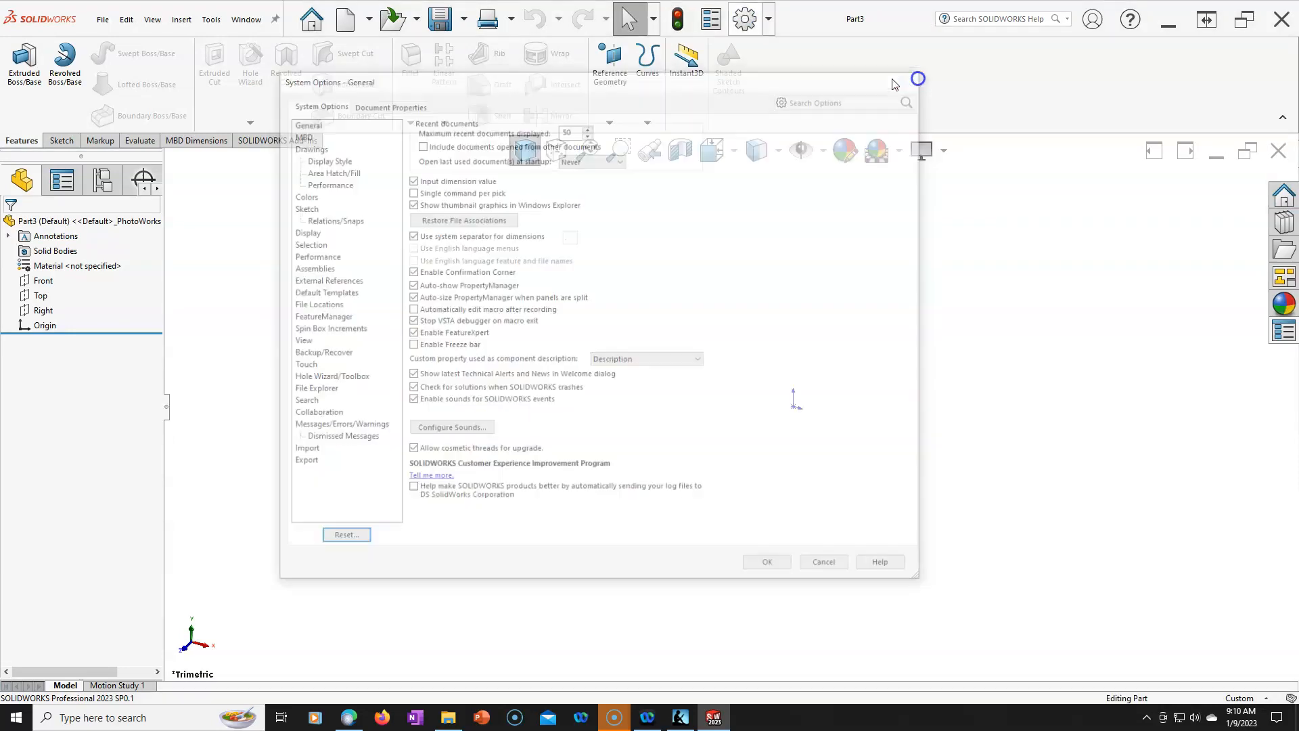
{"action": "left_click", "coordinate": [711, 19]}
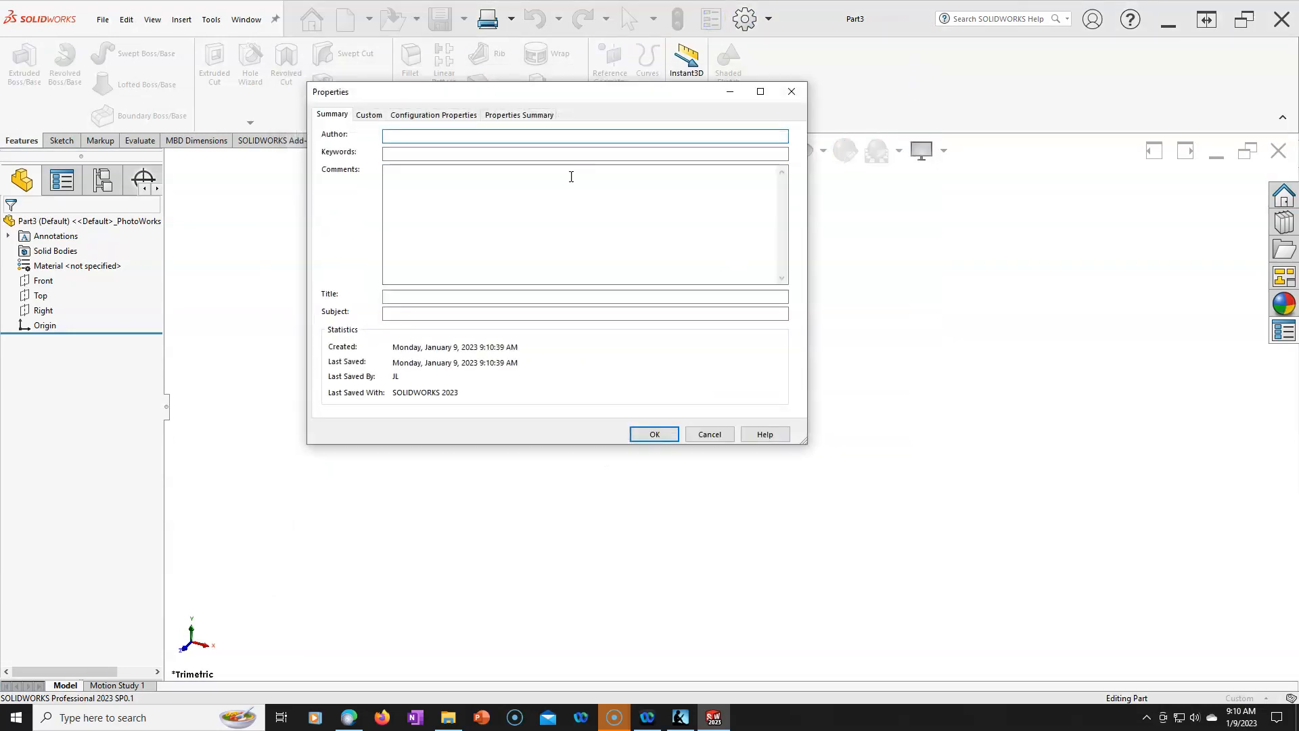
{"action": "left_click", "coordinate": [371, 114]}
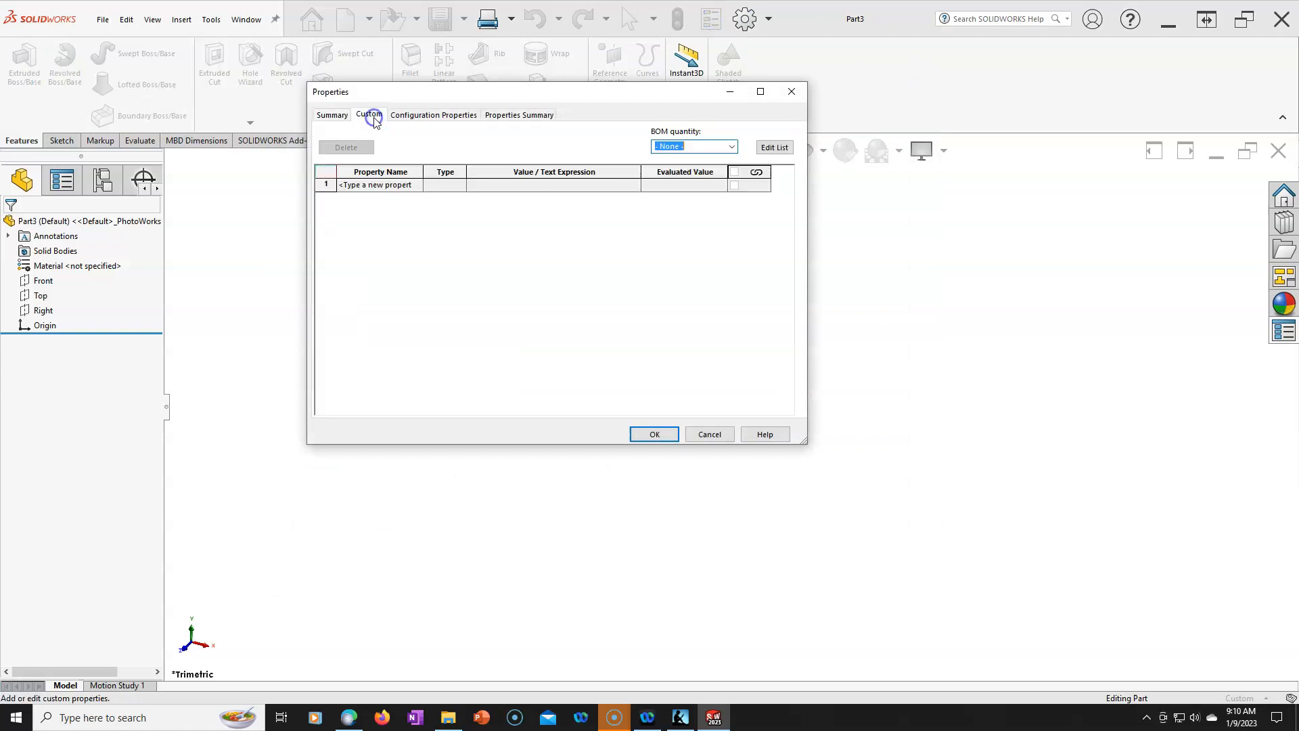
{"action": "left_click", "coordinate": [421, 116]}
{"action": "left_click", "coordinate": [497, 116]}
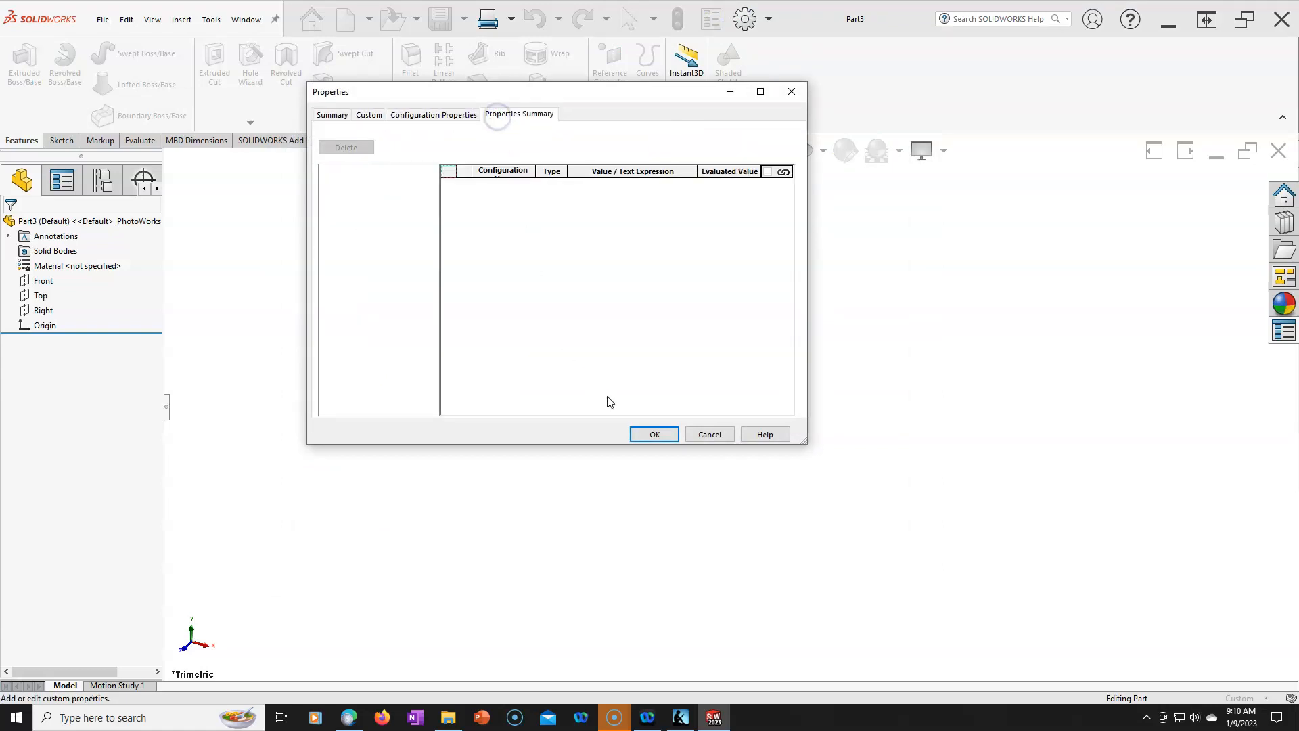
{"action": "left_click", "coordinate": [654, 433]}
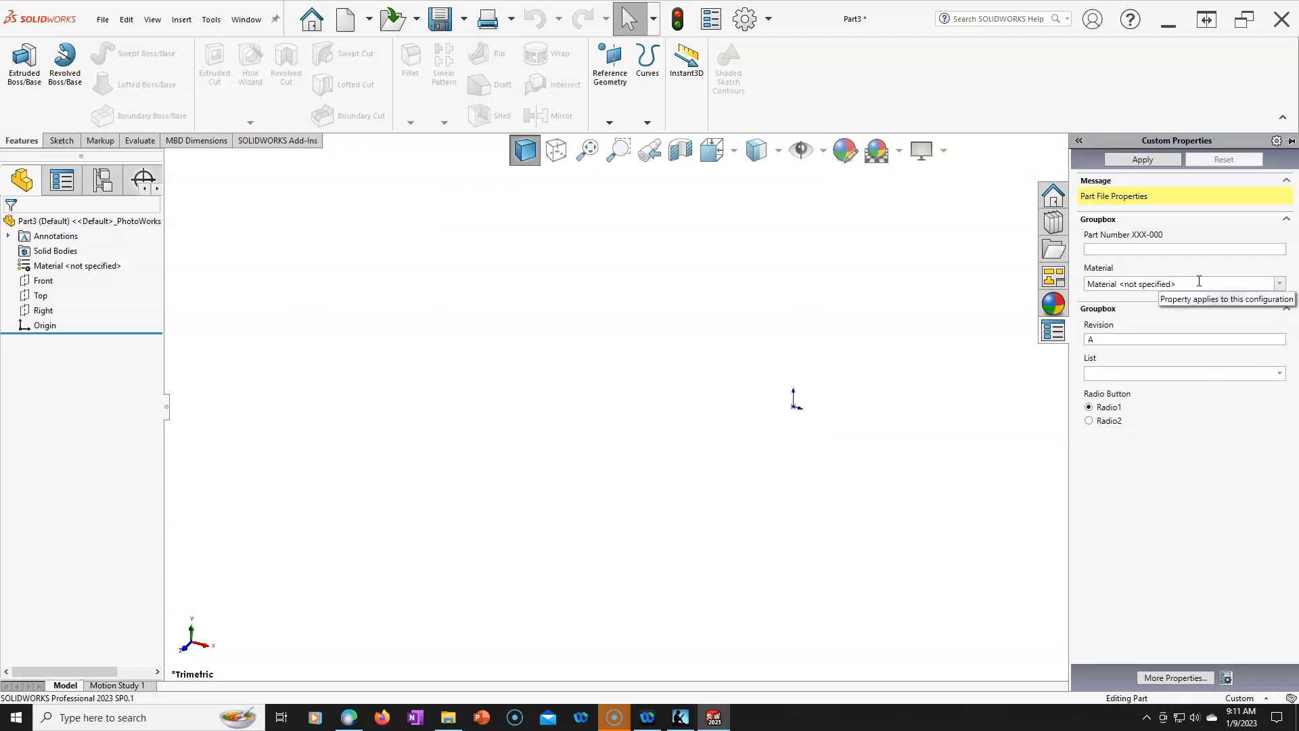
In the custom properties form, enter part number EX1-001 and assign 6061 Alloy as the material, saving the changes.
{"action": "left_click", "coordinate": [1121, 249]}
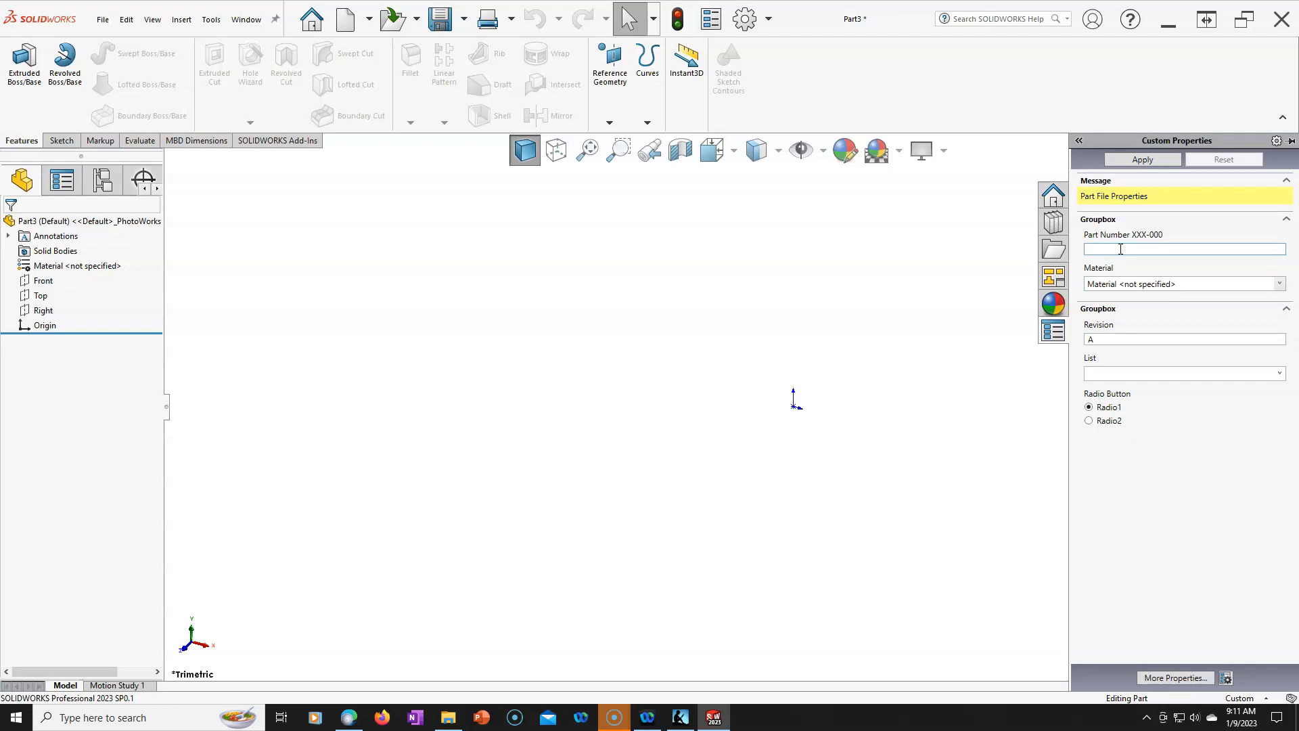
{"action": "type", "text": "EX1-001"}
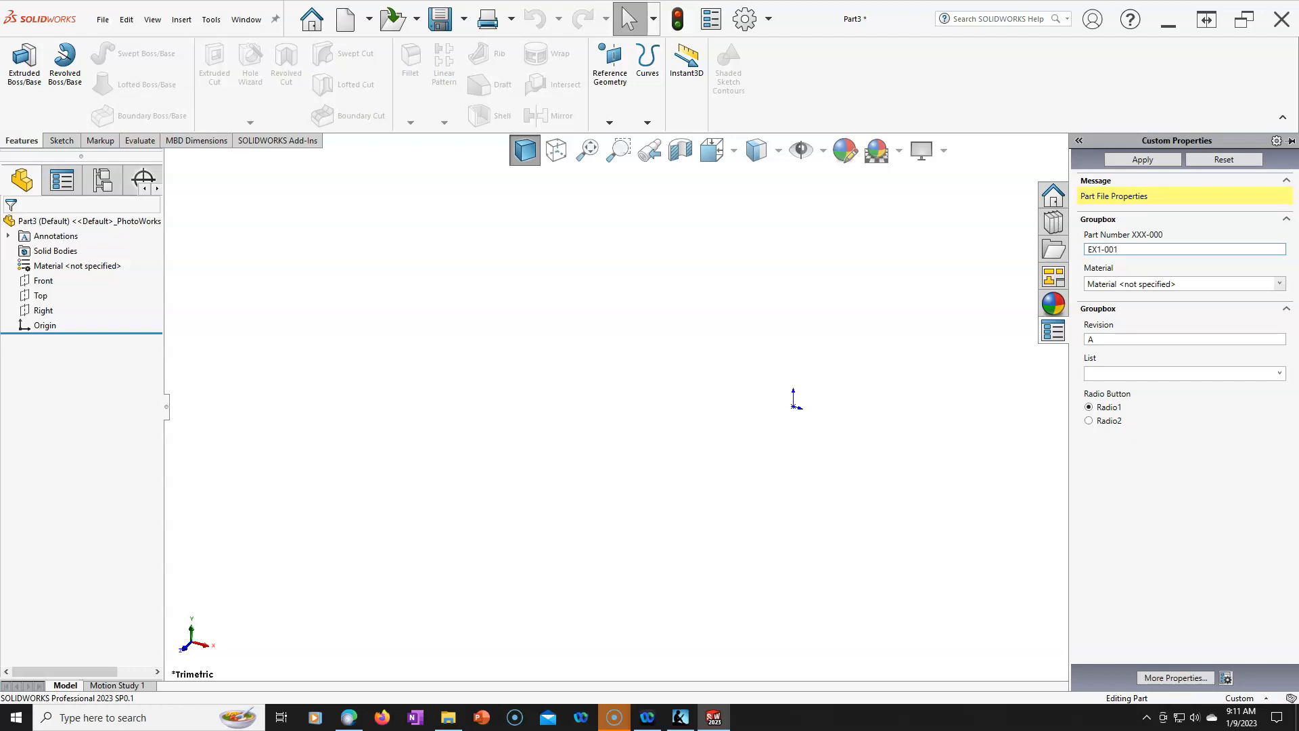
{"action": "left_click", "coordinate": [1146, 282]}
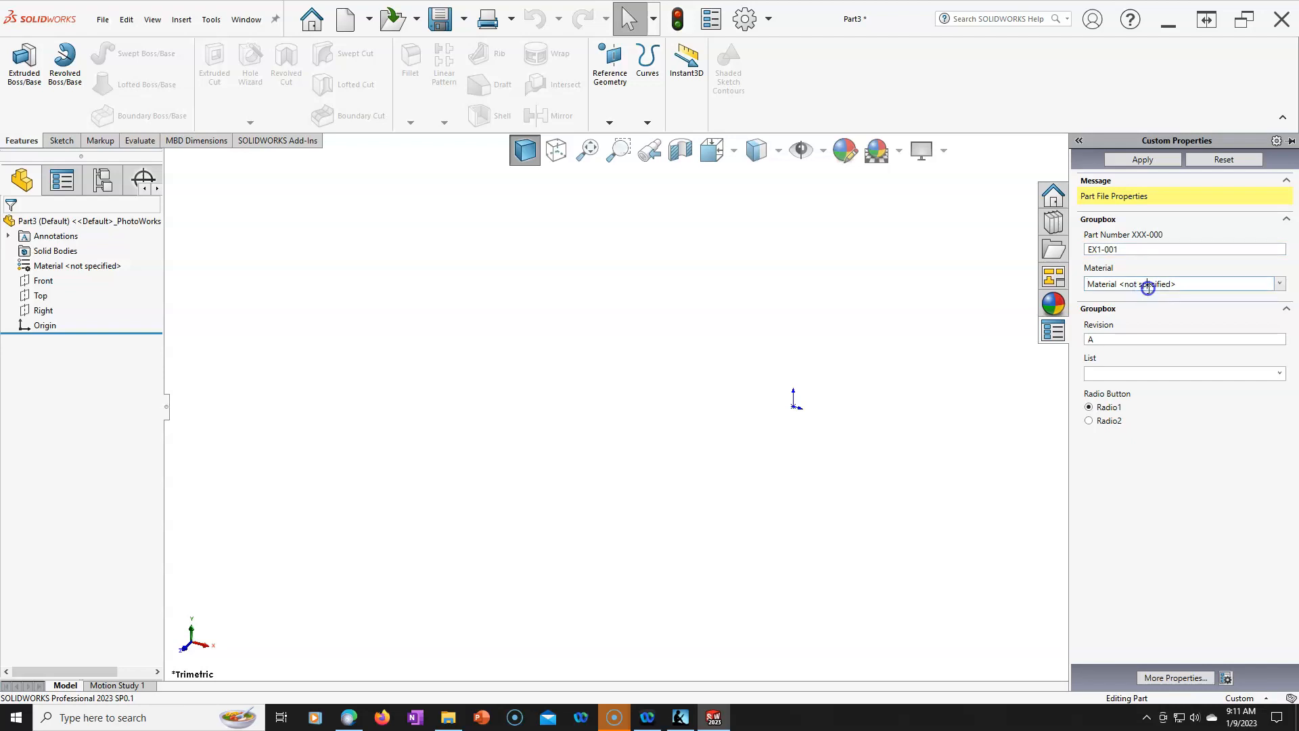
{"action": "left_click", "coordinate": [1280, 284]}
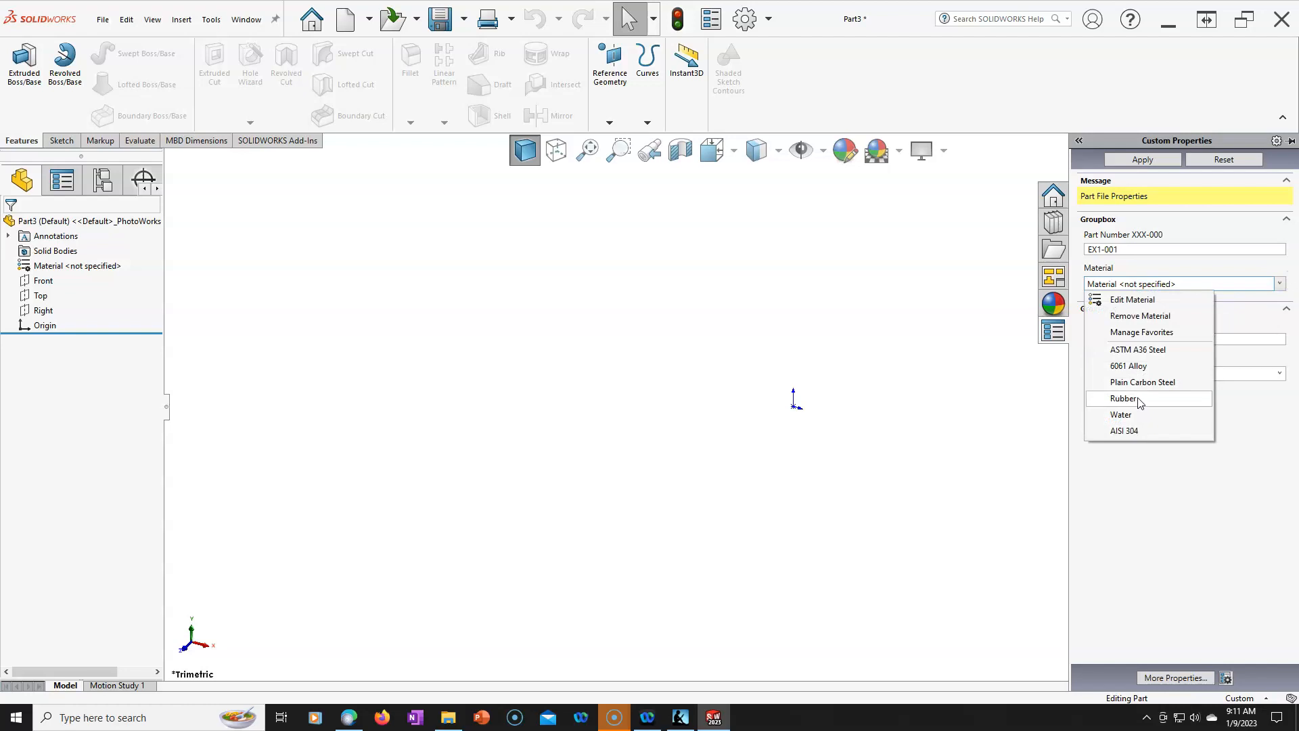
{"action": "left_click", "coordinate": [1125, 367]}
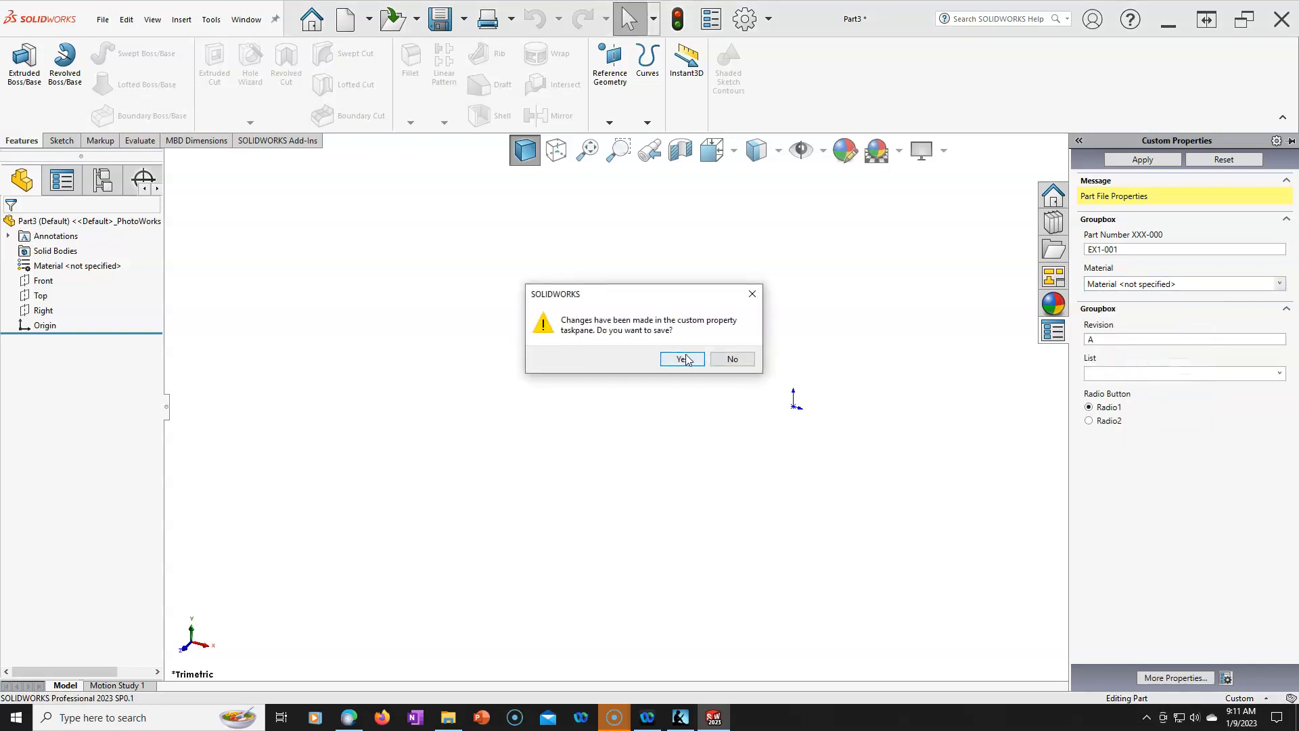
{"action": "left_click", "coordinate": [683, 359]}
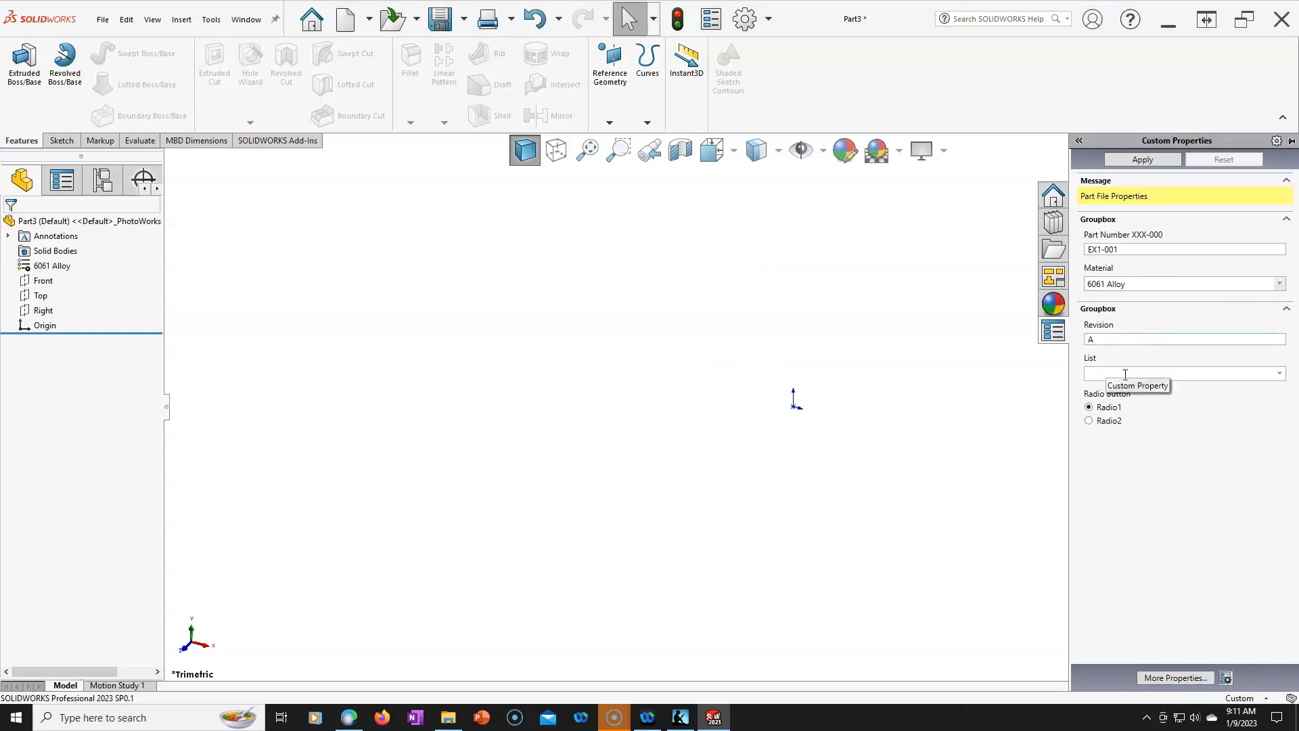
Set the List property to JL and apply the custom properties to the part.
{"action": "left_click", "coordinate": [1280, 374]}
{"action": "left_click", "coordinate": [1110, 390]}
{"action": "left_click", "coordinate": [1125, 165]}
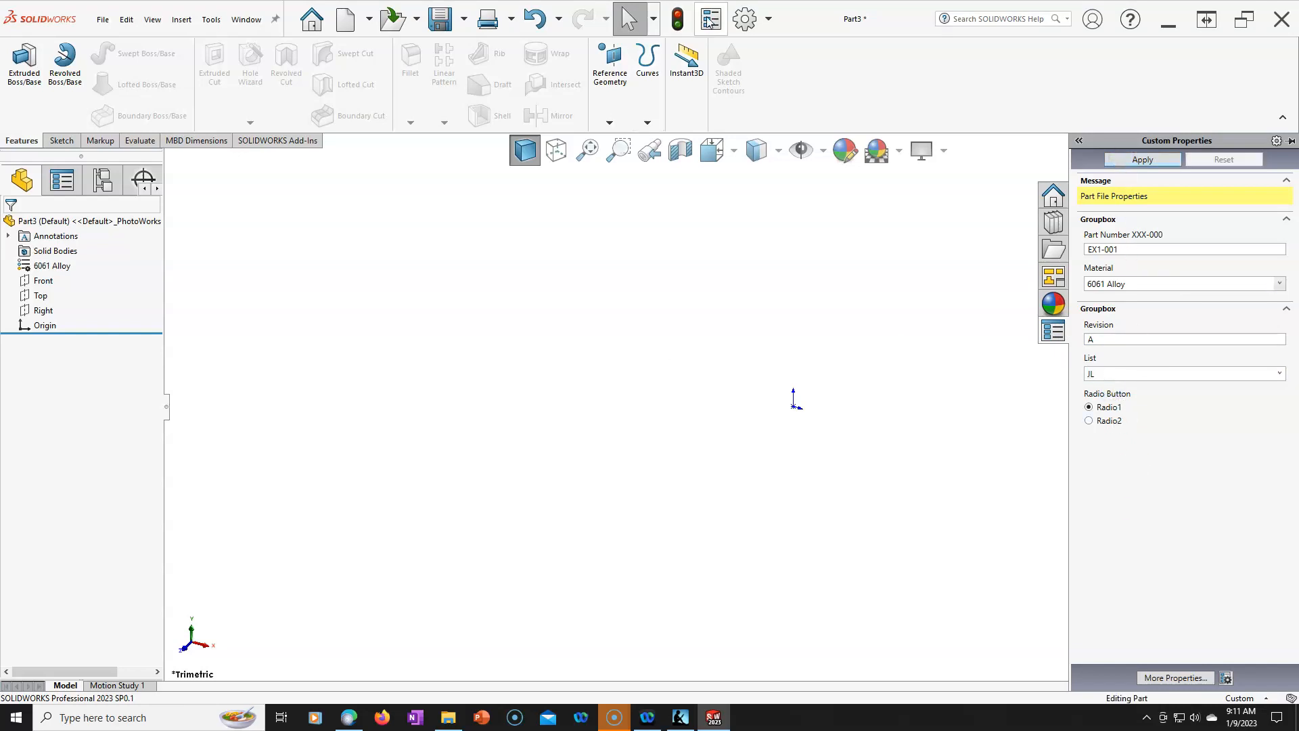
Review the part's file properties in the Custom and Configuration Properties lists.
{"action": "left_click", "coordinate": [710, 19]}
{"action": "left_click", "coordinate": [370, 115]}
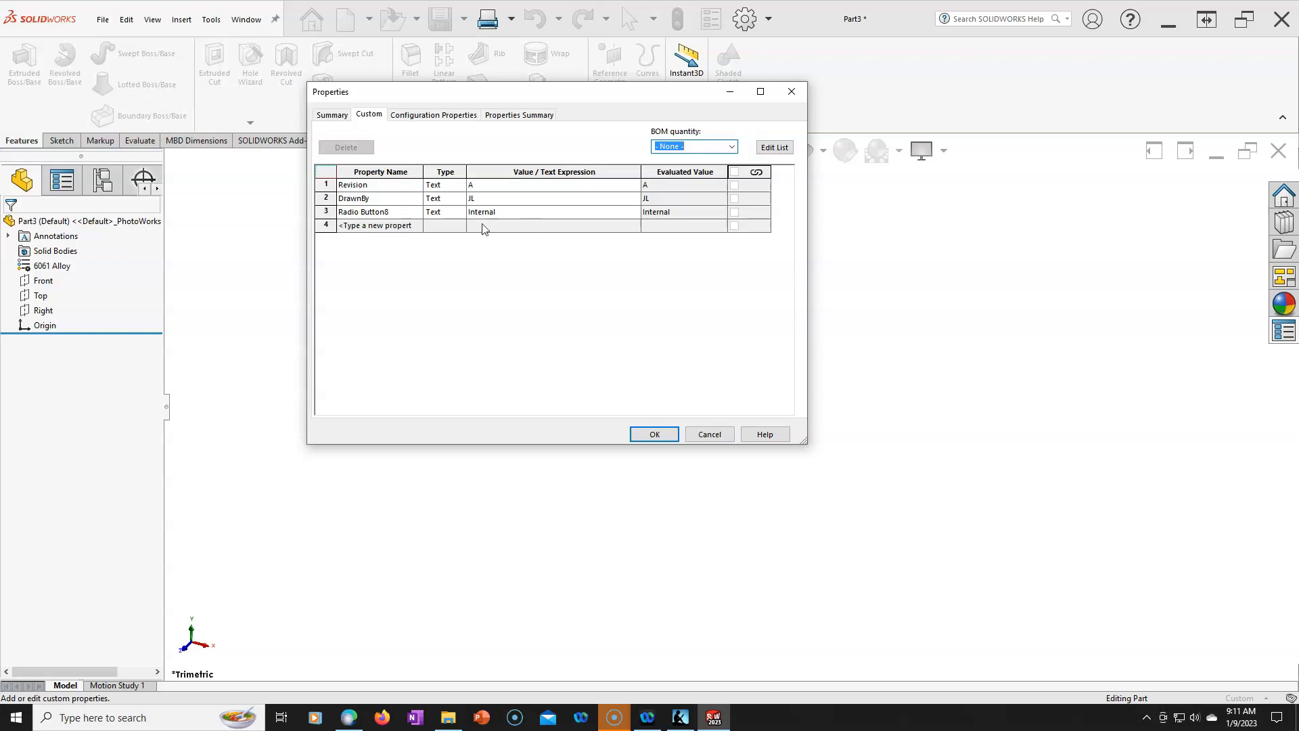
{"action": "left_click", "coordinate": [421, 113]}
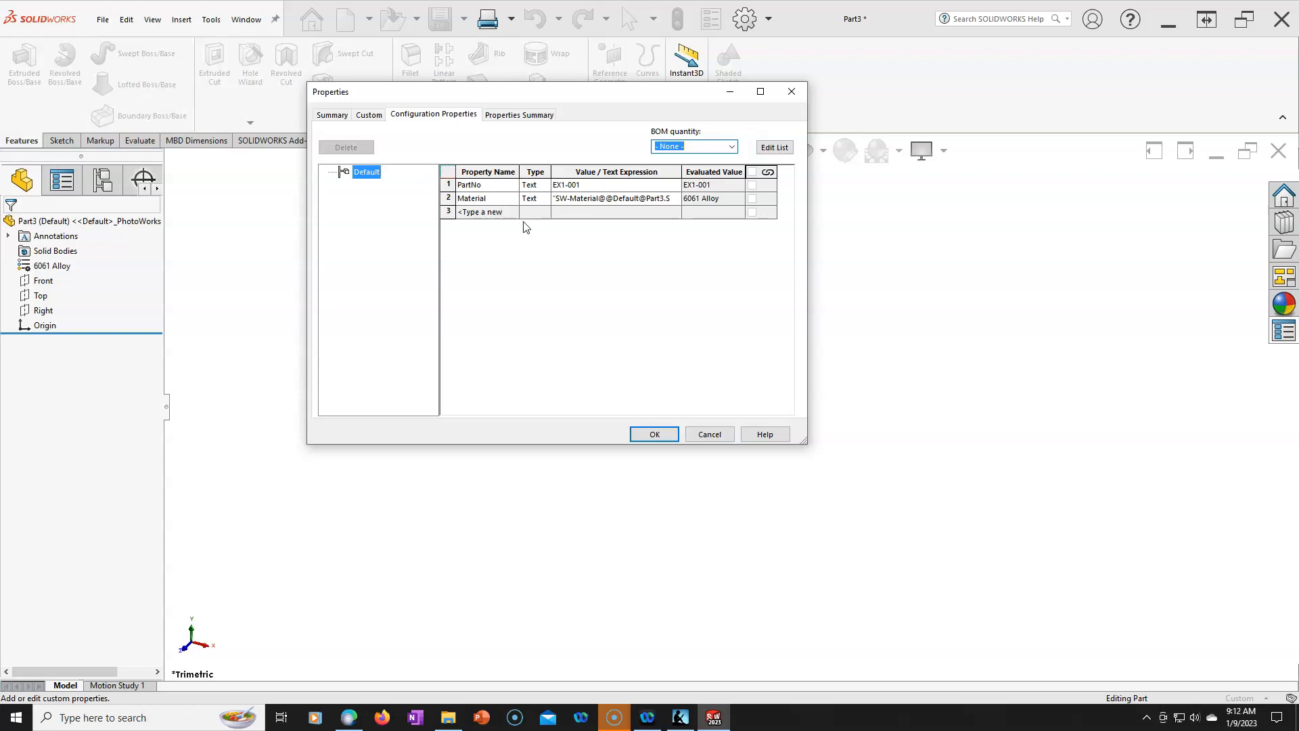
{"action": "left_click", "coordinate": [655, 435]}
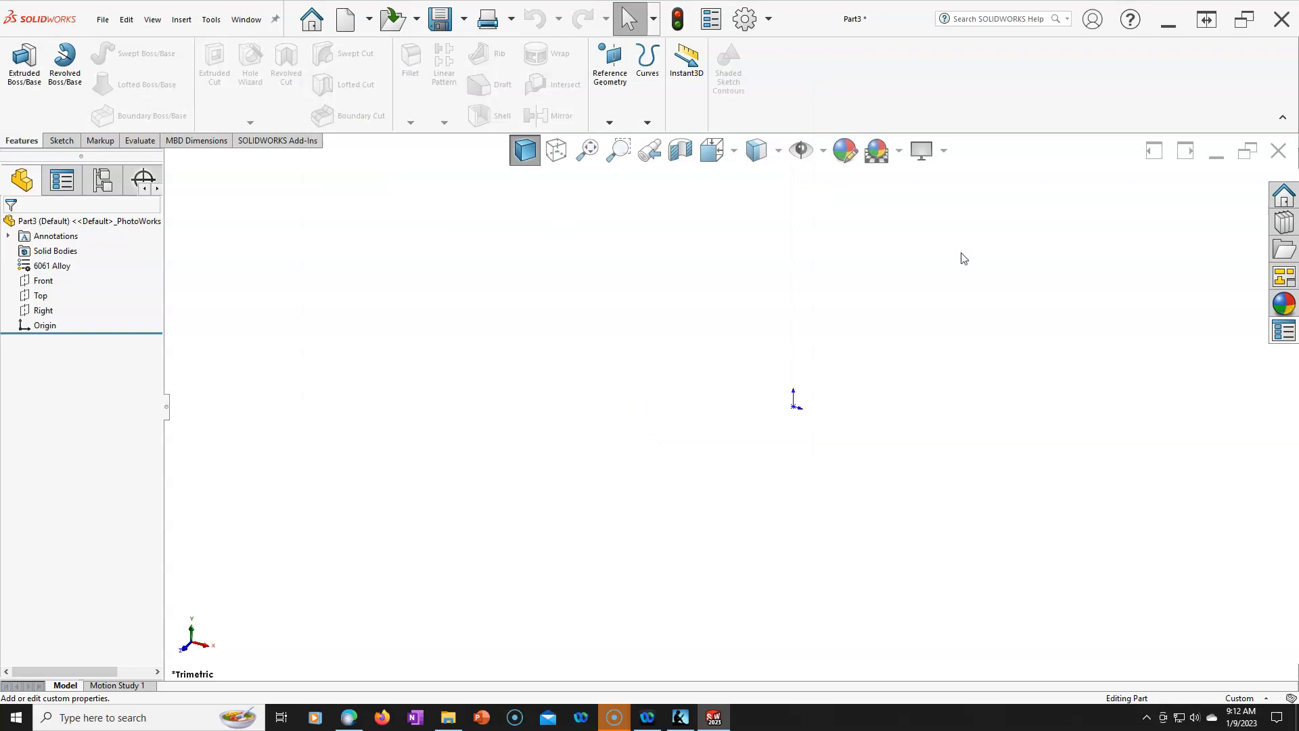
Close the part and create a new empty assembly from the tutorial assem template, without inserting any component.
{"action": "left_click", "coordinate": [1279, 155]}
{"action": "left_click", "coordinate": [618, 369]}
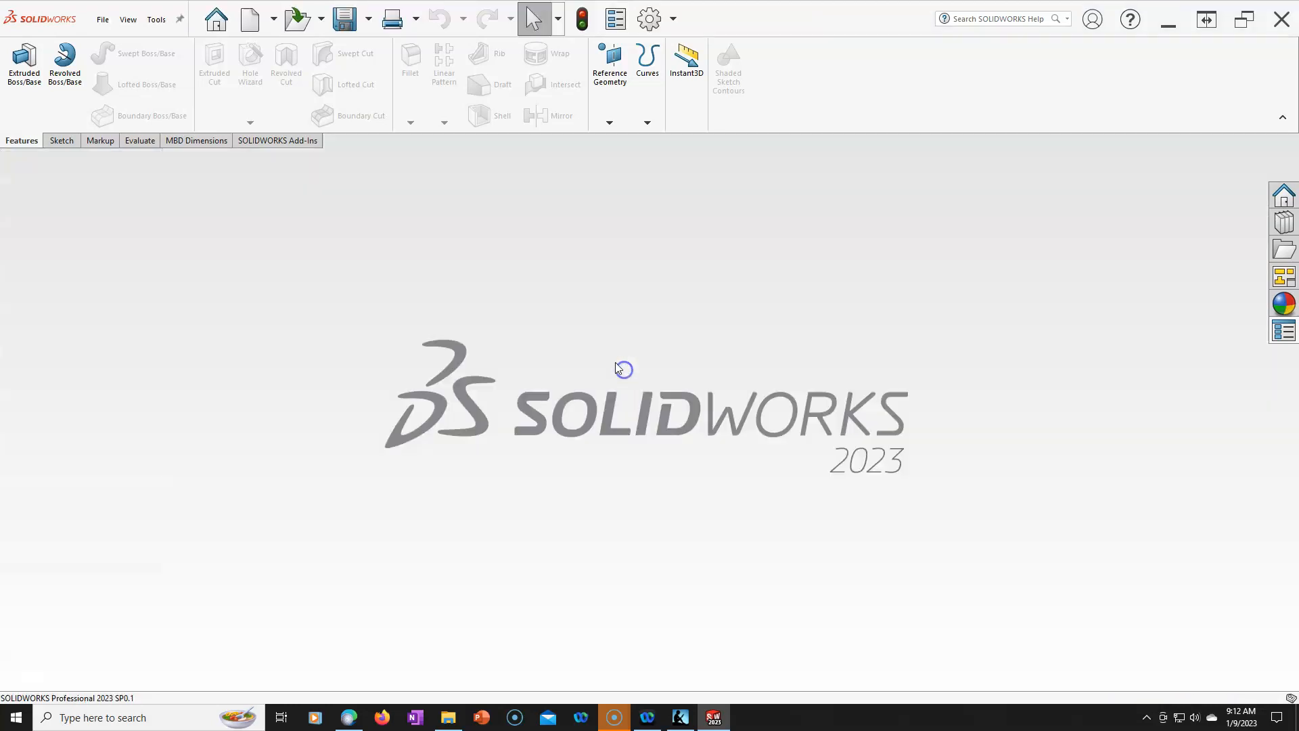
{"action": "left_click", "coordinate": [250, 27]}
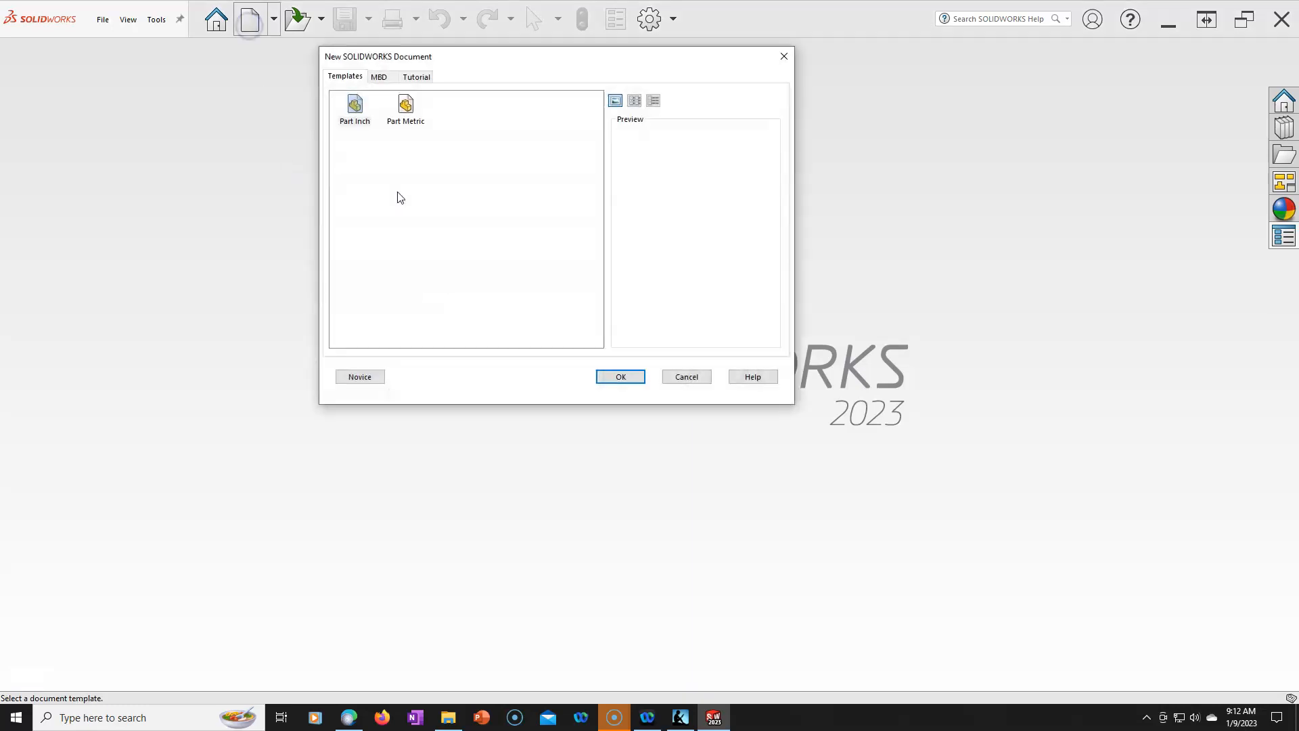
{"action": "left_click", "coordinate": [416, 77]}
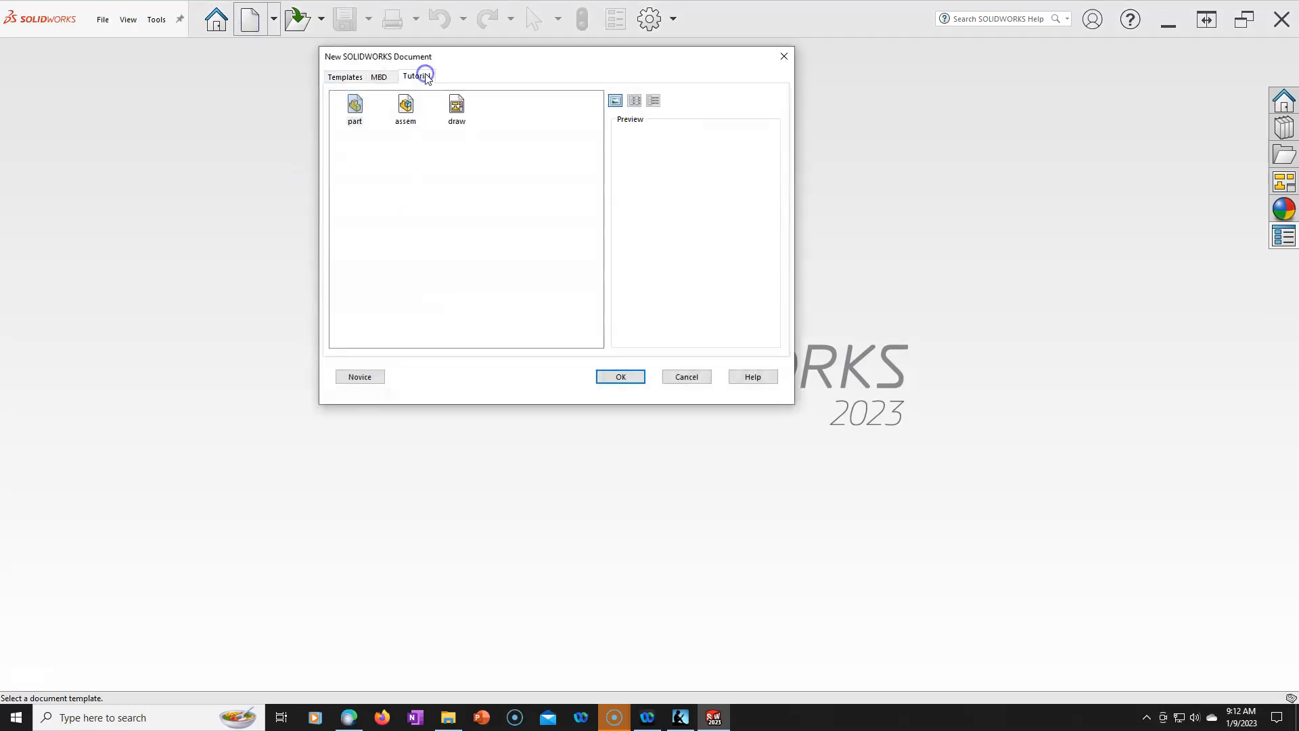
{"action": "double_click", "coordinate": [406, 104]}
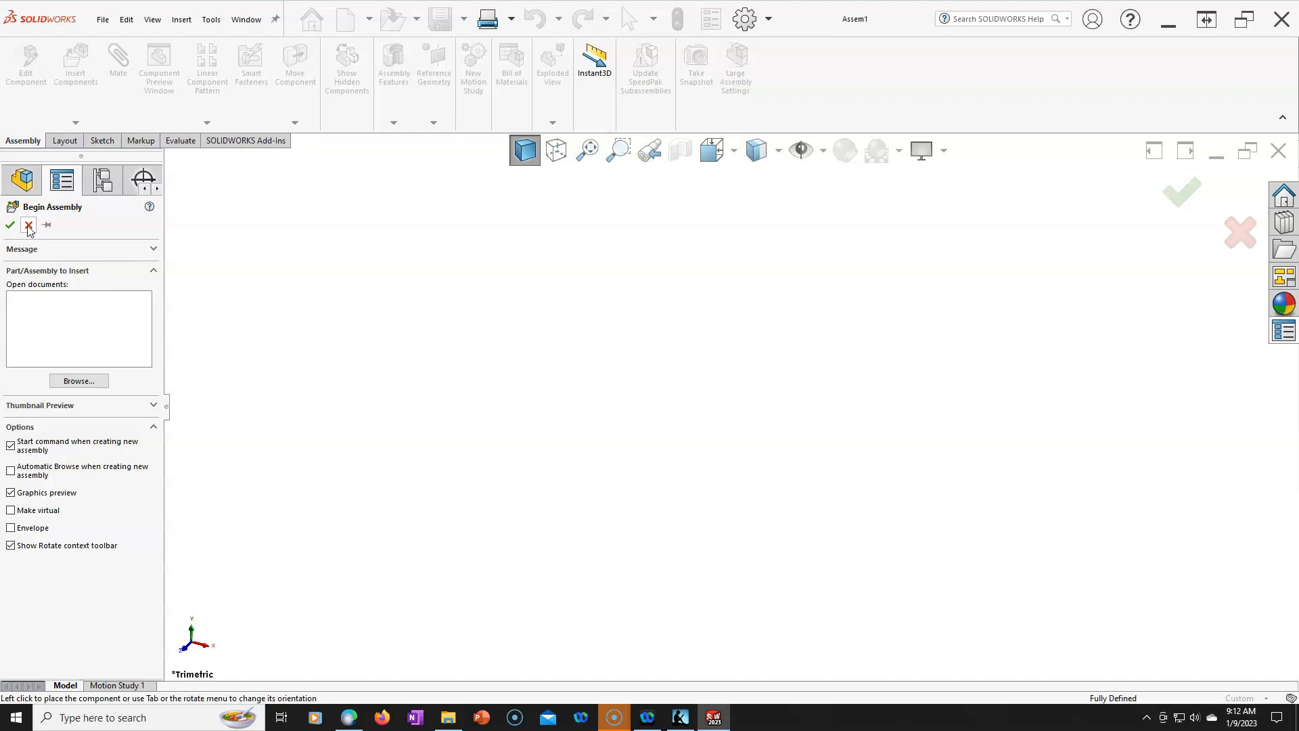
{"action": "left_click", "coordinate": [29, 225]}
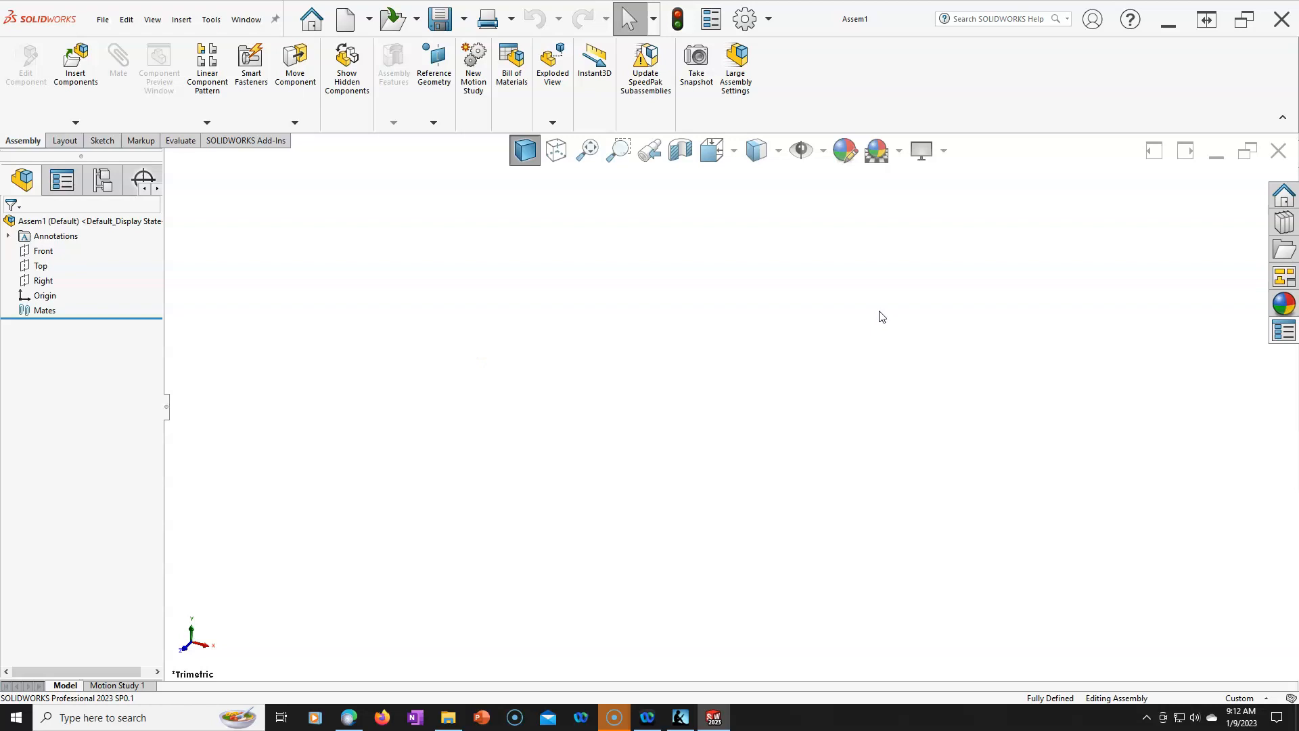
Set the assembly to the isometric view and review its document units, keeping the Custom unit system.
{"action": "left_click", "coordinate": [823, 151]}
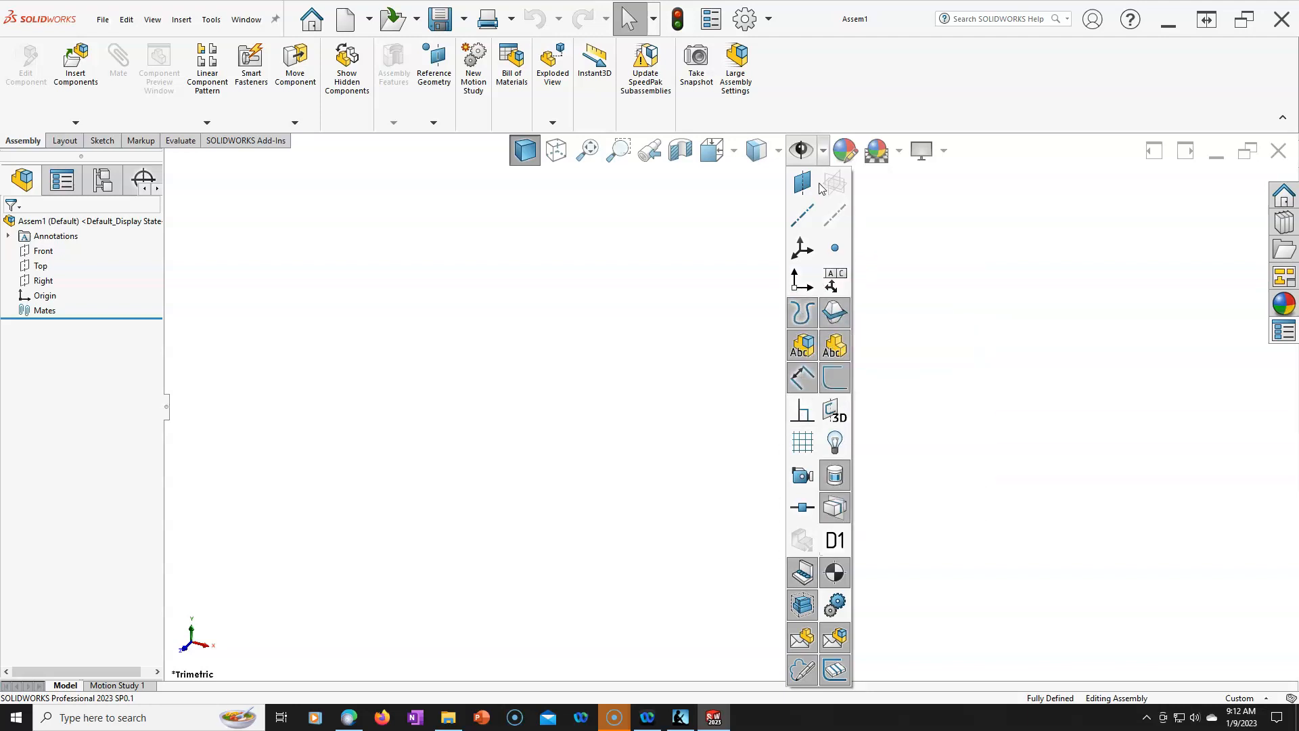
{"action": "left_click", "coordinate": [701, 237]}
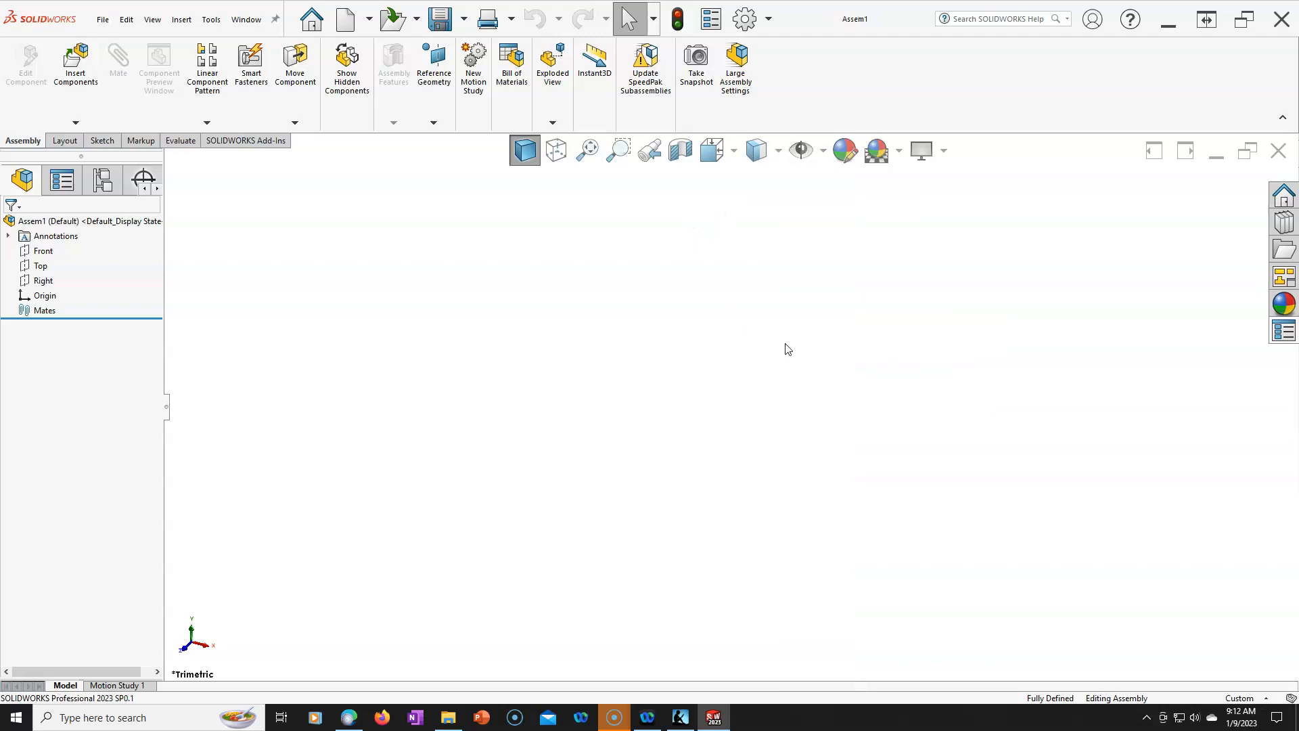
{"action": "key", "text": "ctrl+7"}
{"action": "left_click", "coordinate": [1248, 698]}
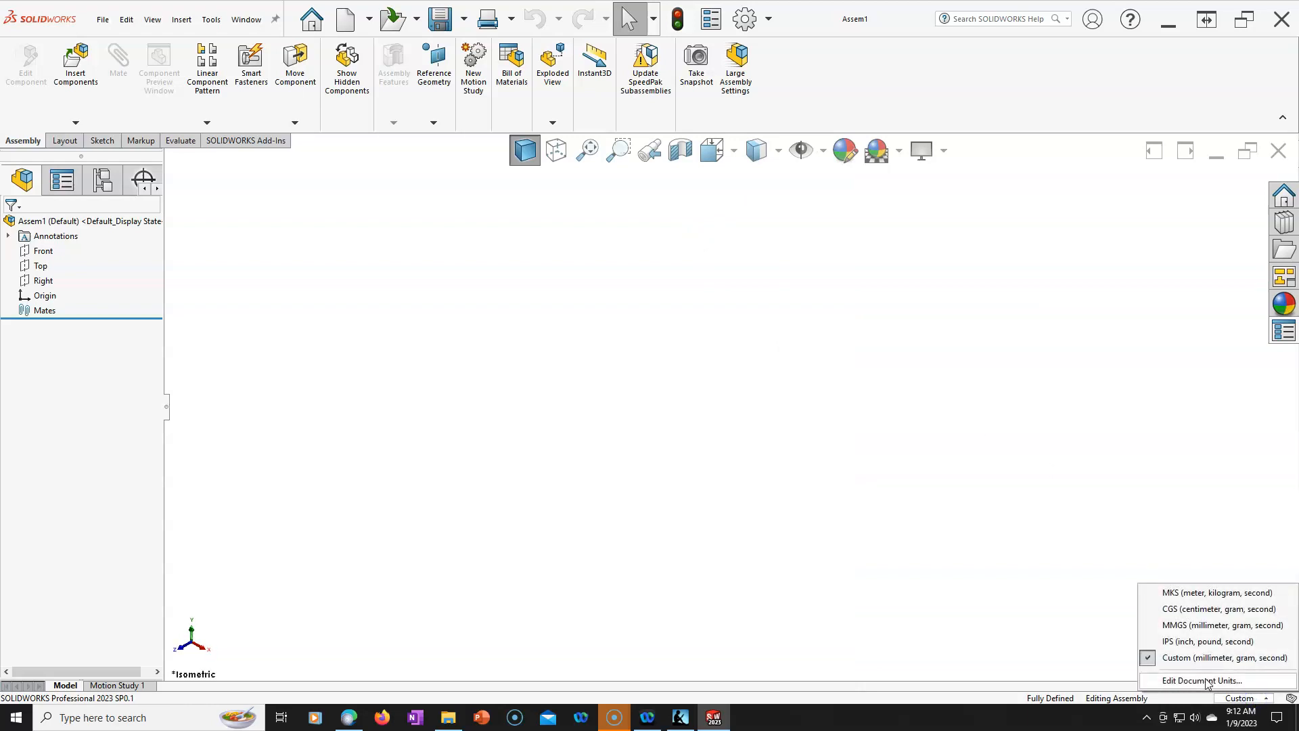
{"action": "left_click", "coordinate": [1205, 681]}
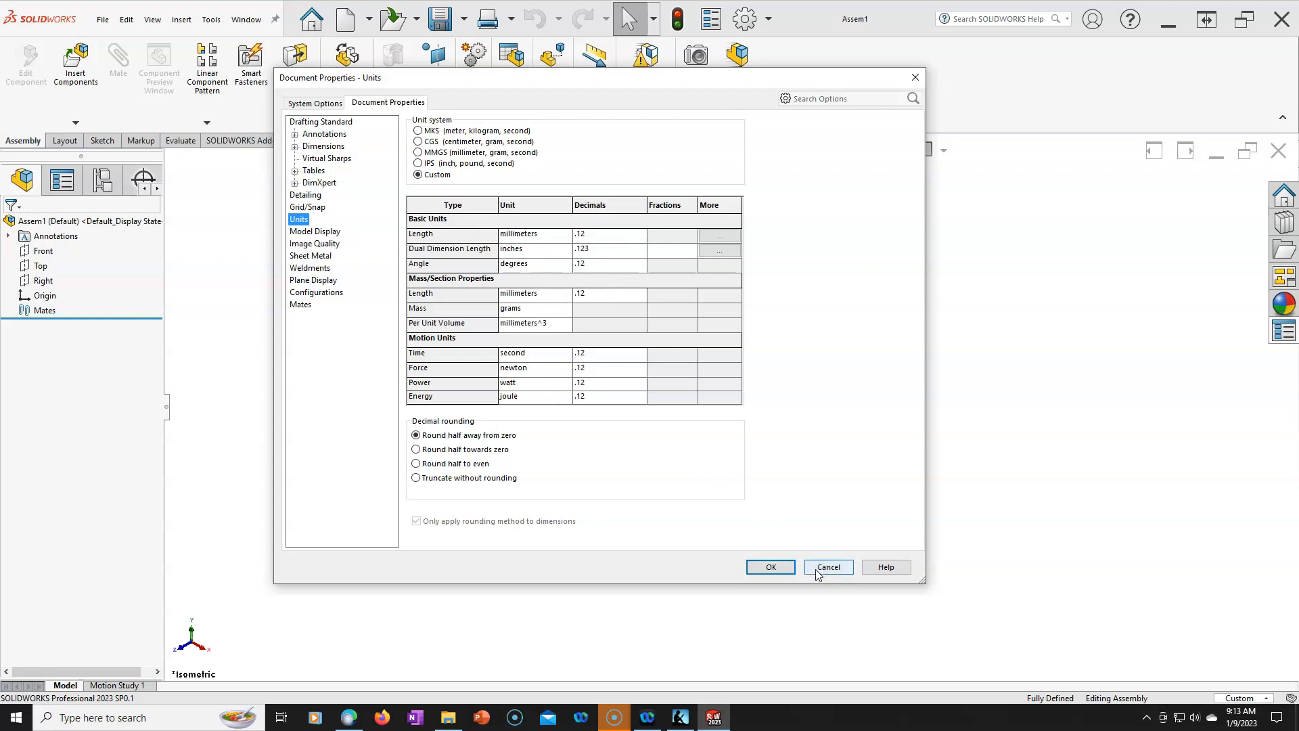
{"action": "left_click", "coordinate": [771, 567]}
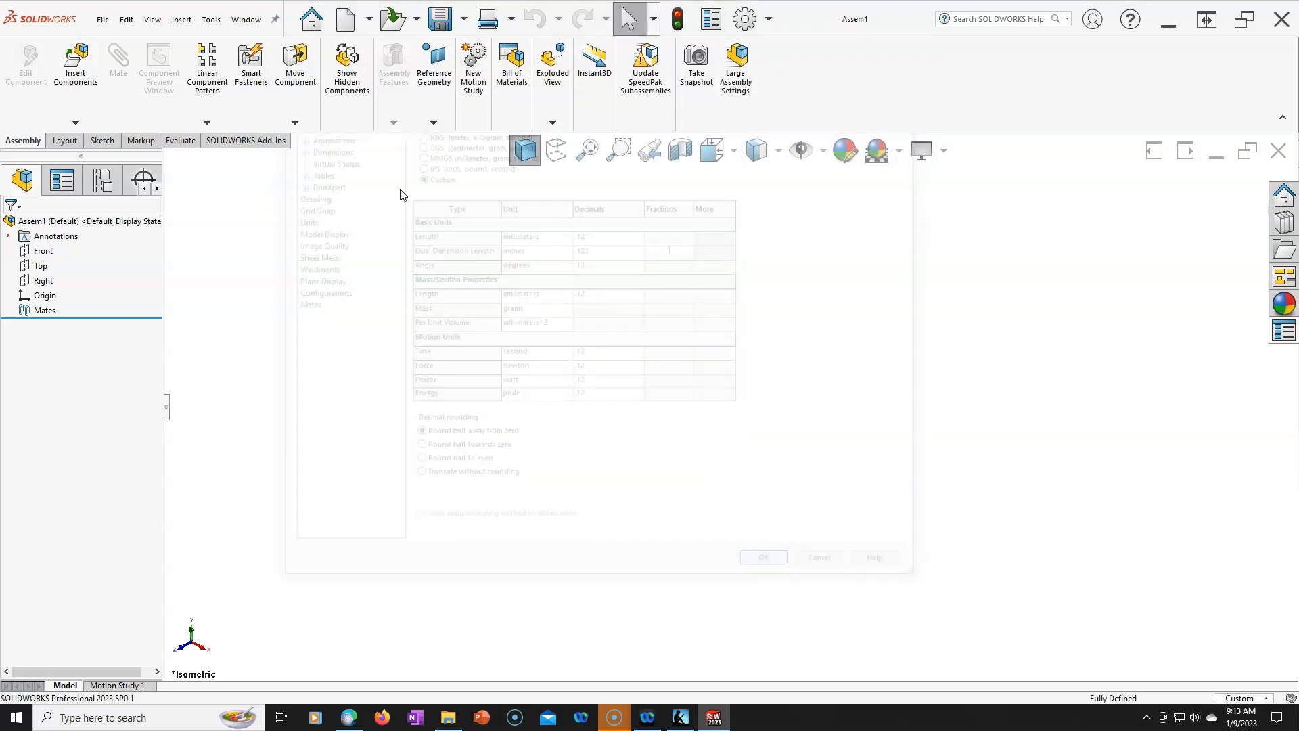
Save the assembly as an Assembly Templates (*.asmdot) file named Assem Metric in the SOLIDWORKS 2023 templates folder.
{"action": "left_click", "coordinate": [102, 20]}
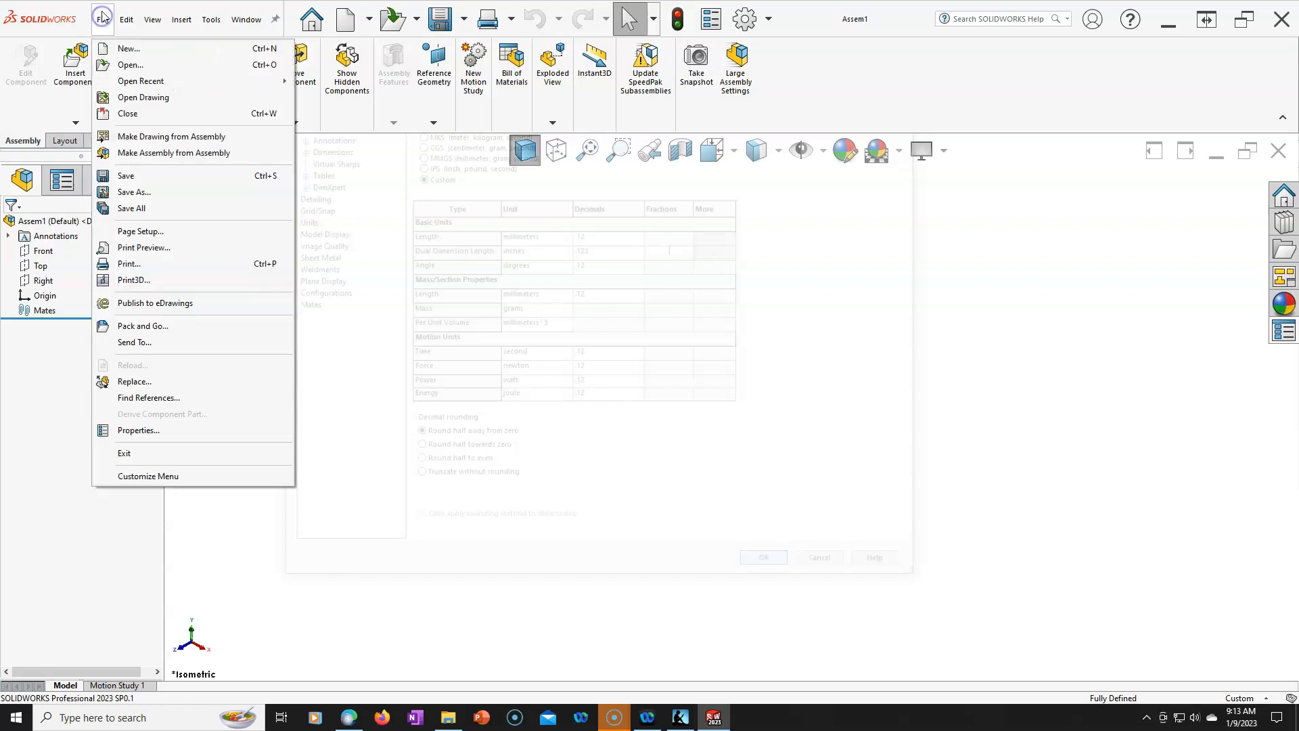
{"action": "left_click", "coordinate": [148, 193]}
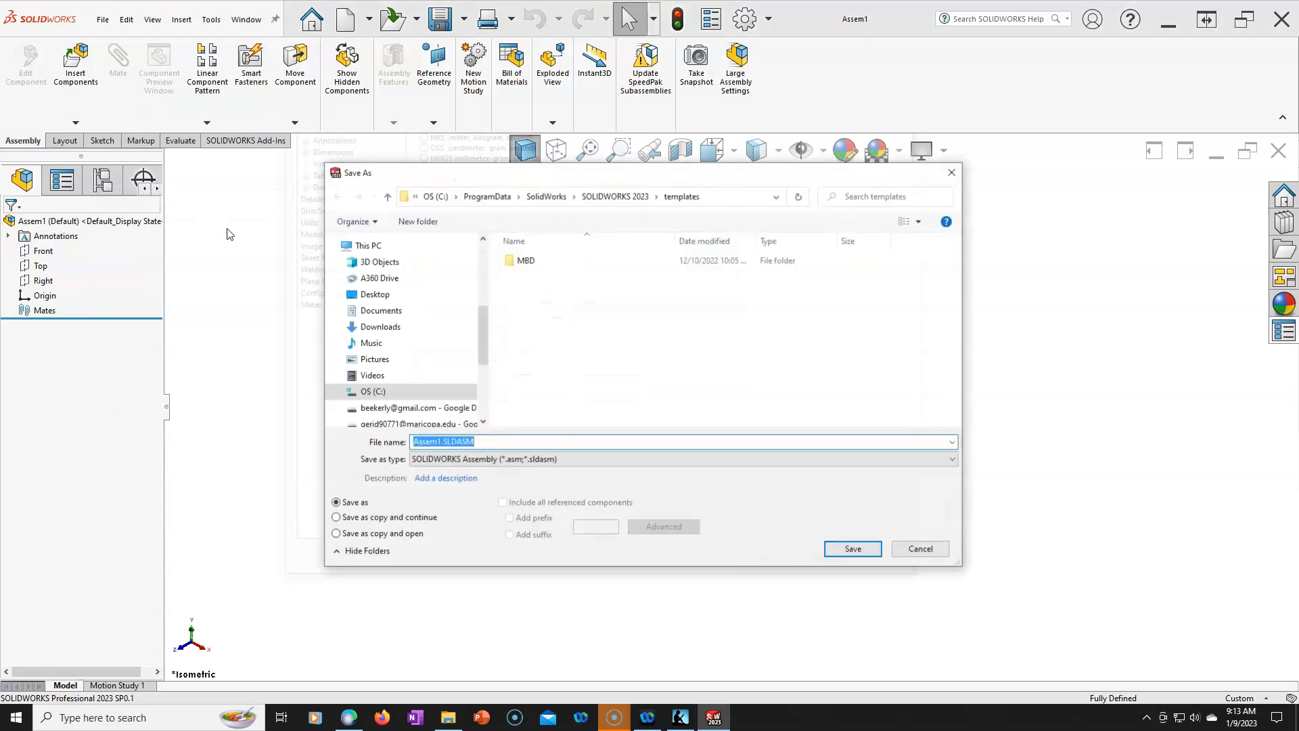
{"action": "left_click", "coordinate": [533, 460]}
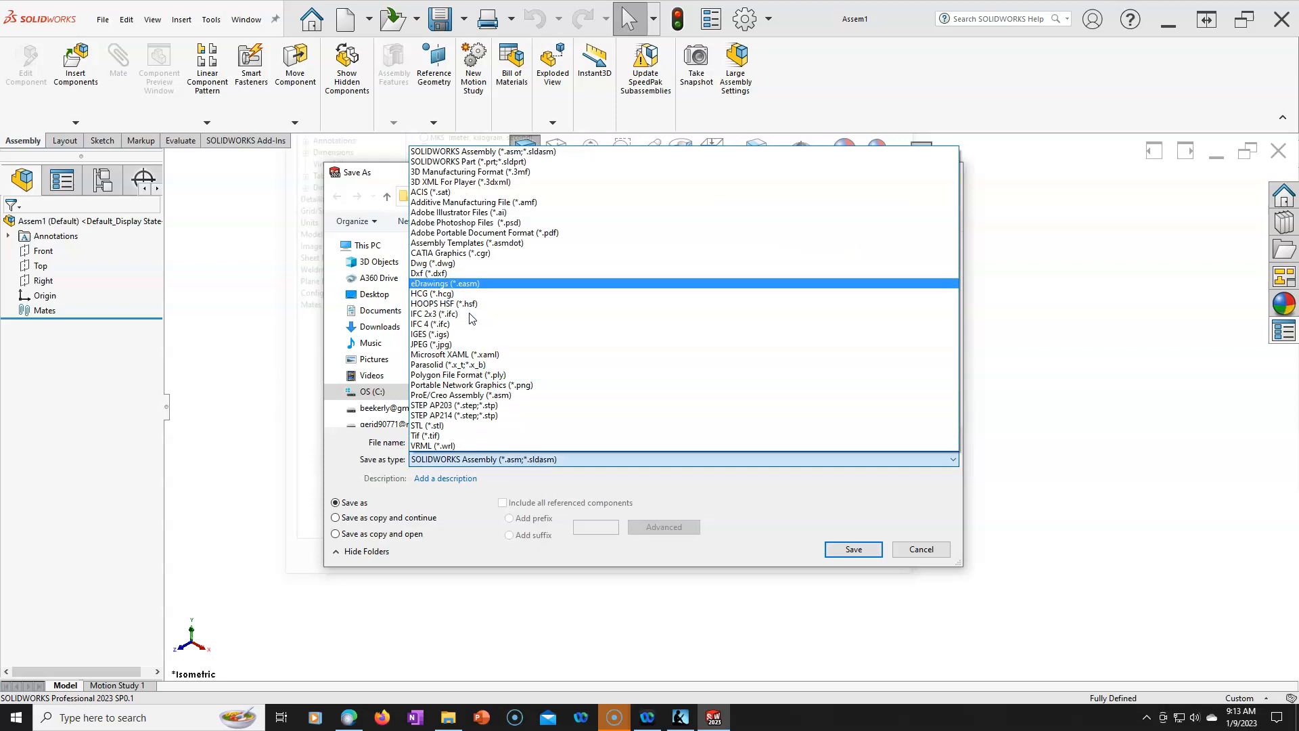
{"action": "left_click", "coordinate": [464, 242]}
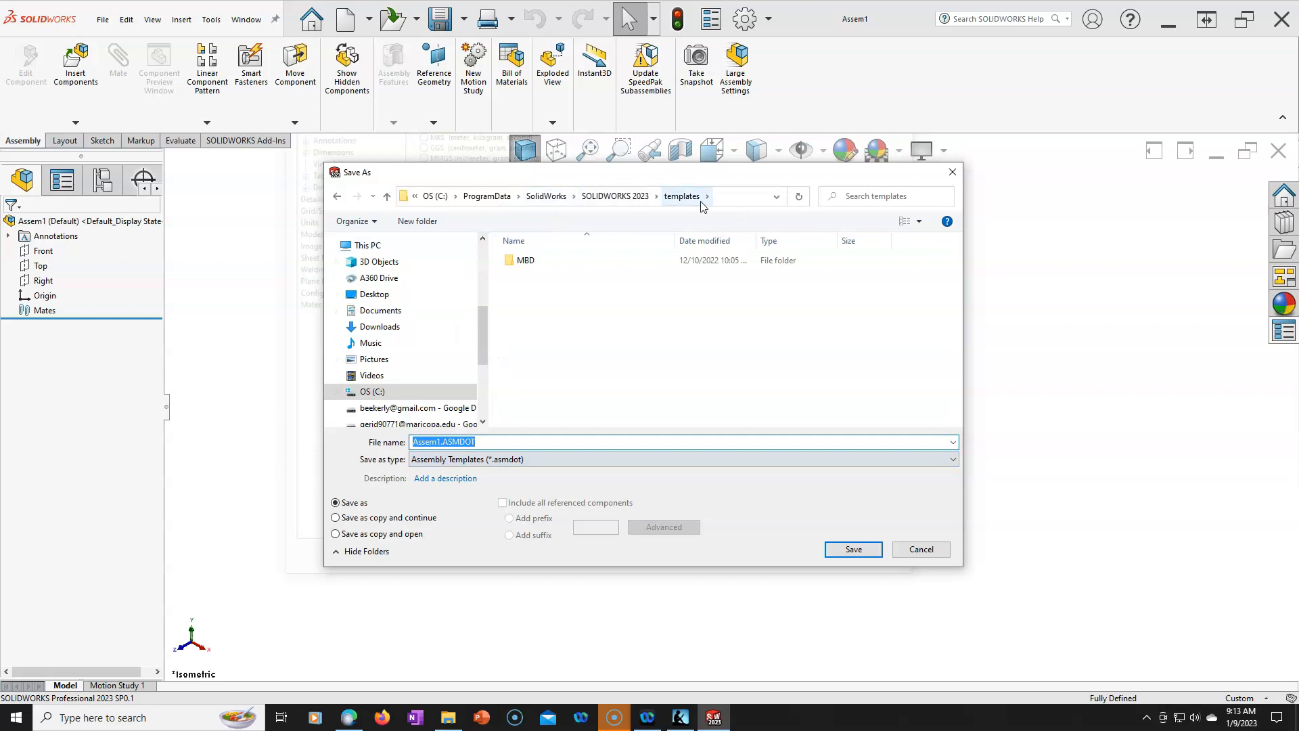
{"action": "left_click", "coordinate": [440, 442]}
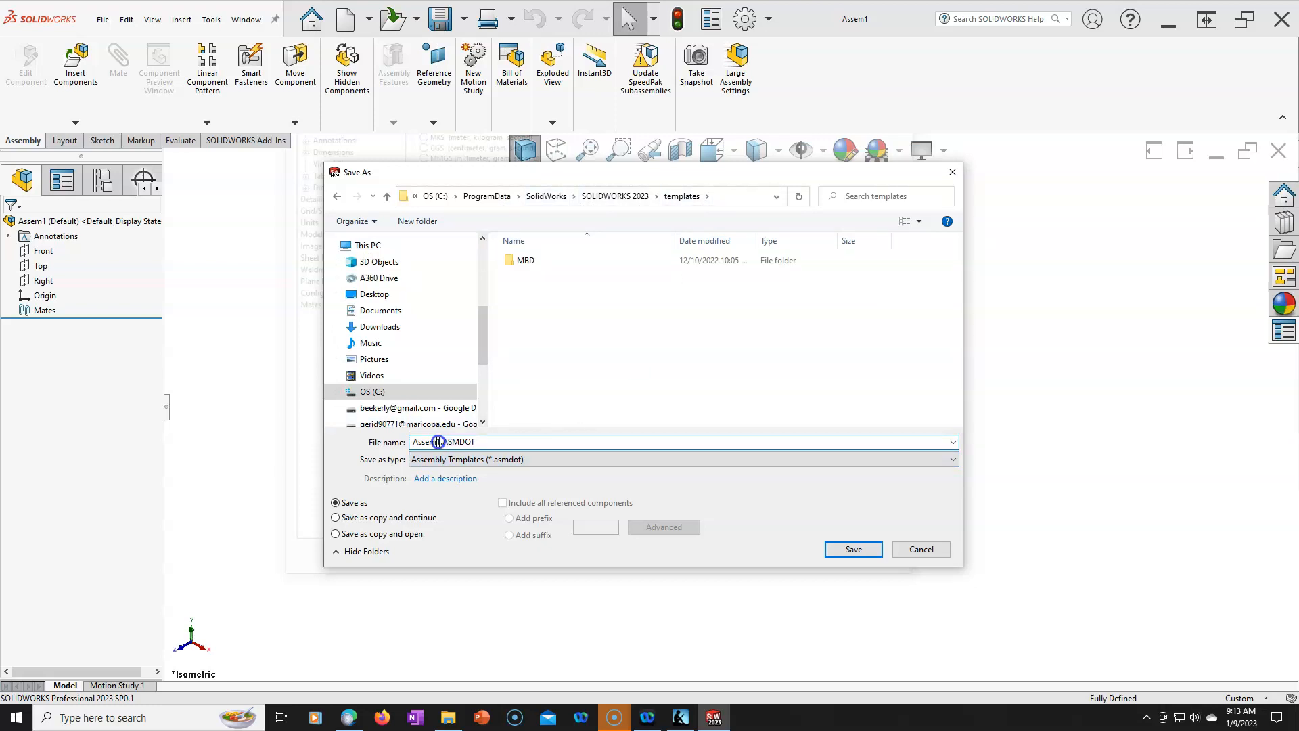
{"action": "key", "text": "BackSpace"}
{"action": "type", "text": "Metric"}
{"action": "key", "text": "BackSpace"}
{"action": "left_click", "coordinate": [853, 549]}
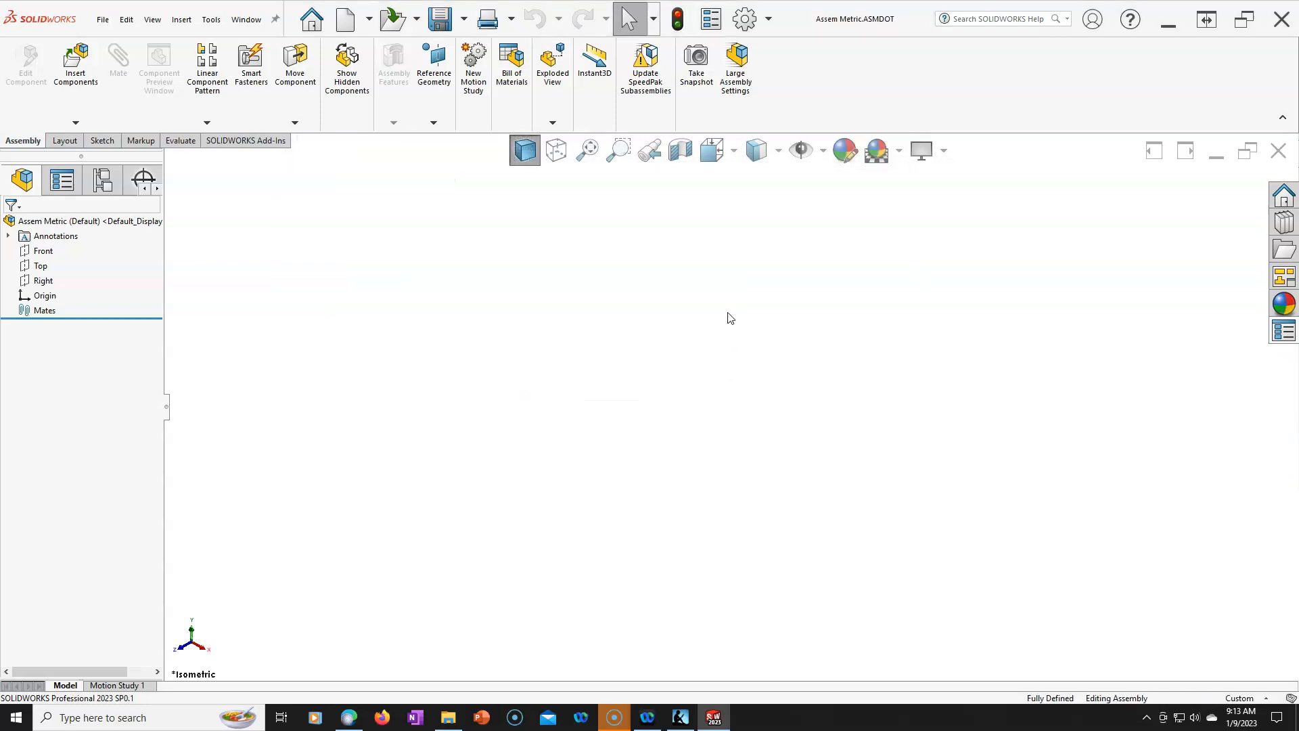
Check the available new-document templates for Assem Metric without creating a document, and close the open assembly template.
{"action": "left_click", "coordinate": [342, 21]}
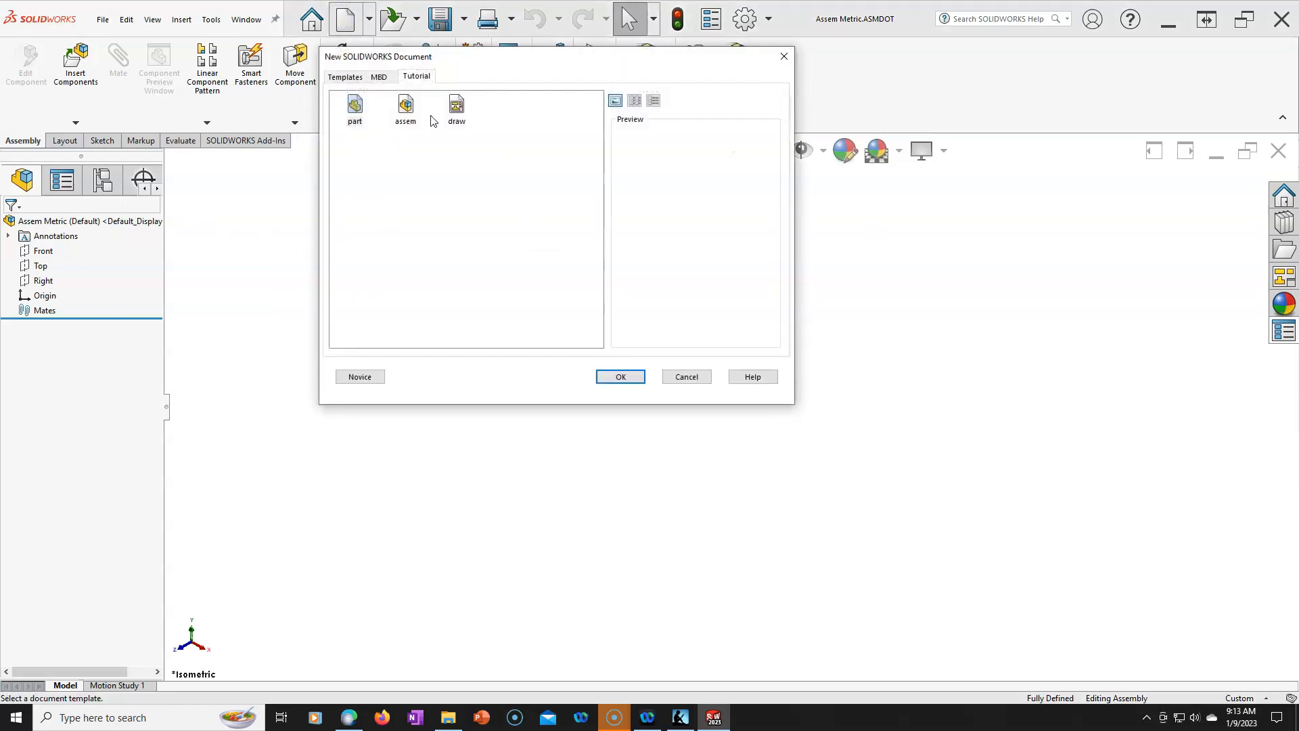
{"action": "left_click", "coordinate": [345, 77]}
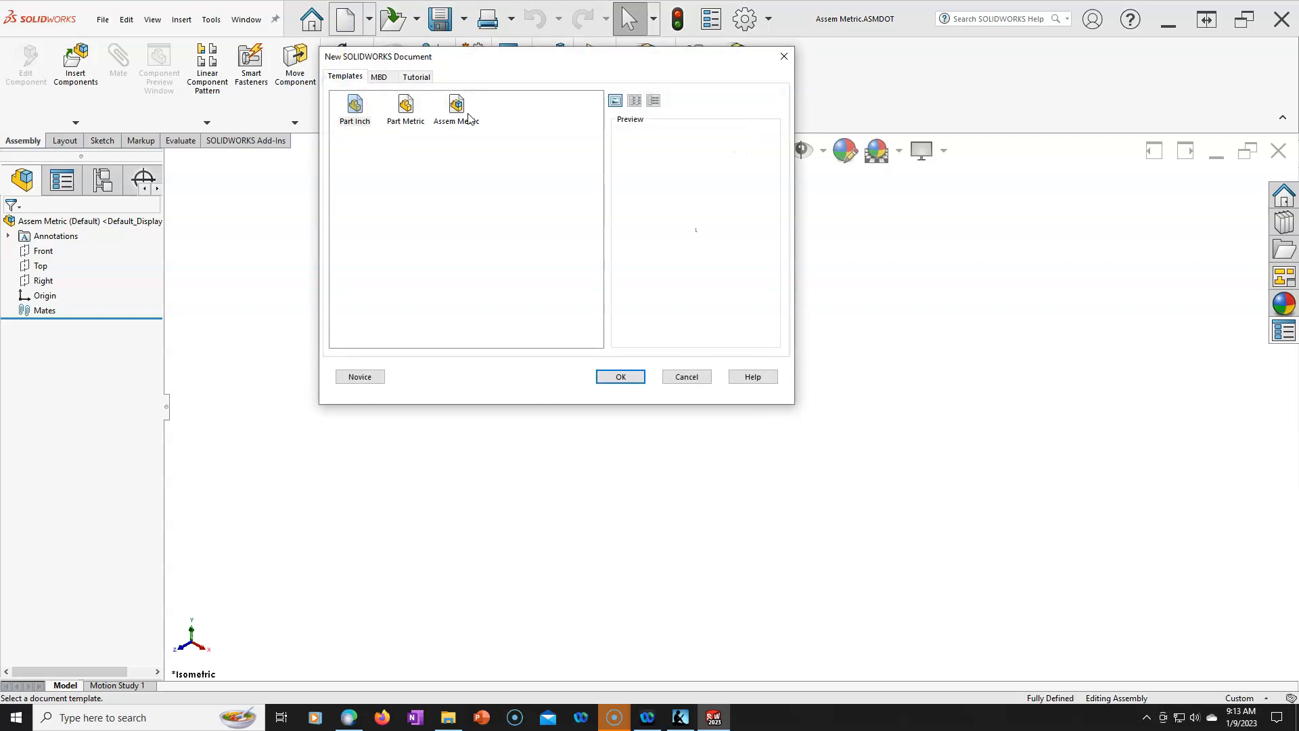
{"action": "left_click", "coordinate": [705, 377]}
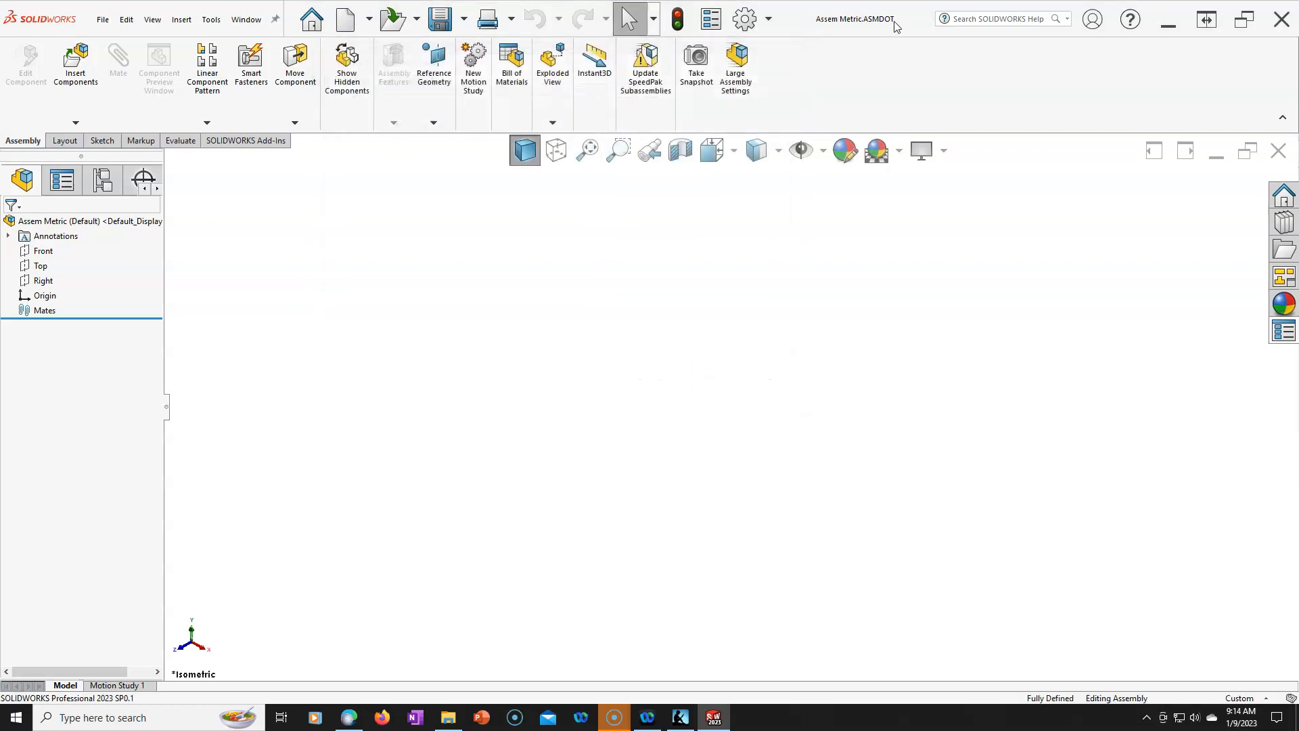
{"action": "left_click", "coordinate": [1279, 150]}
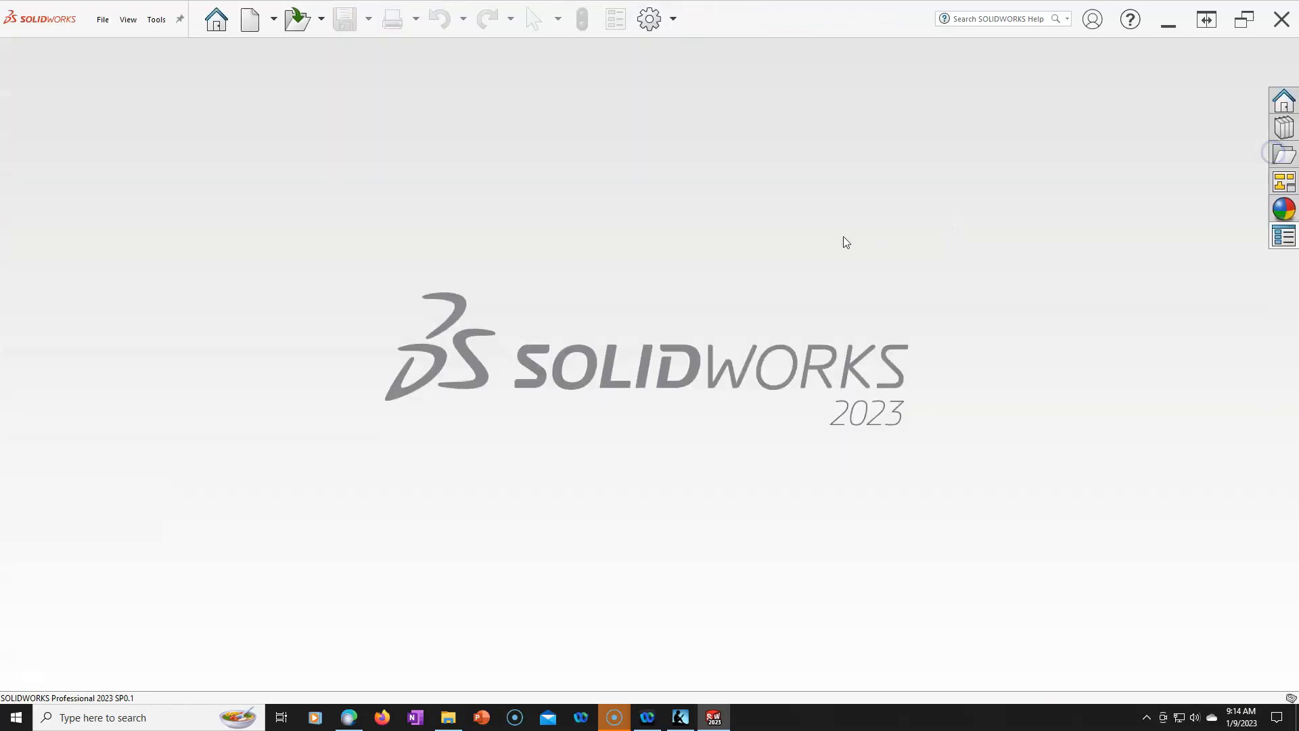